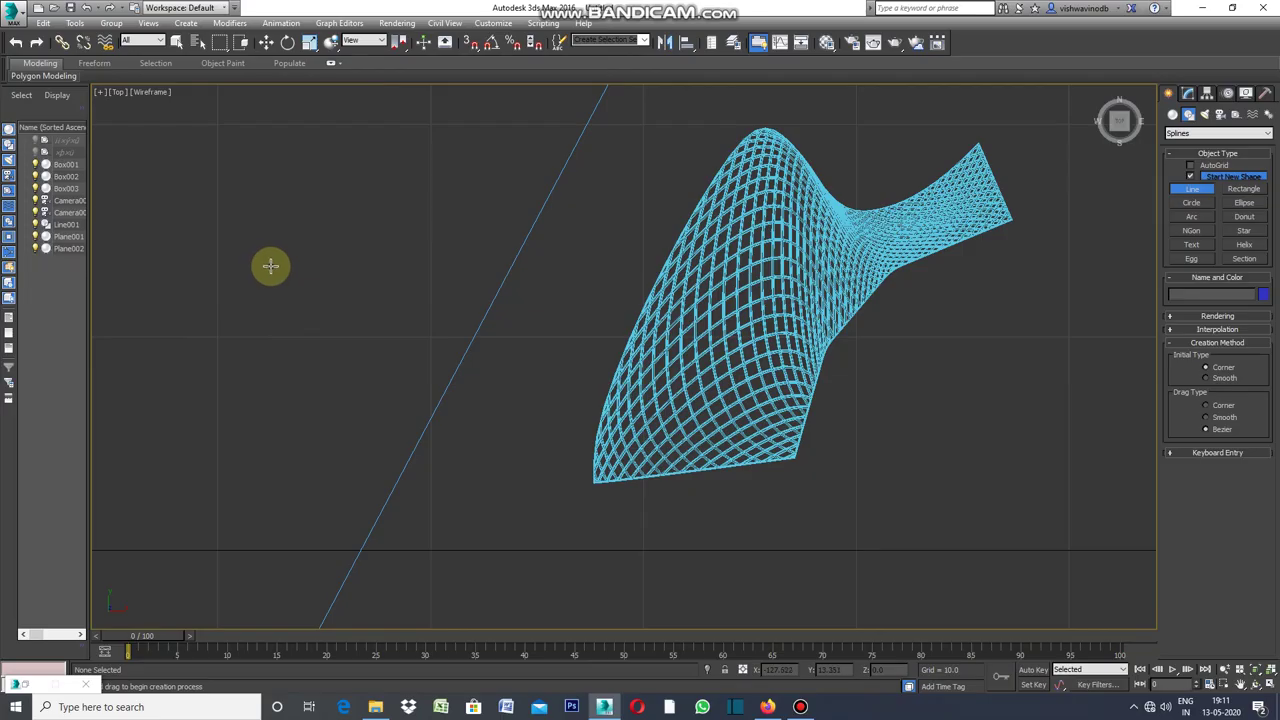
Step: Draw a nine-point irregular outline in the Top view and close it at the first vertex
click(270, 265)
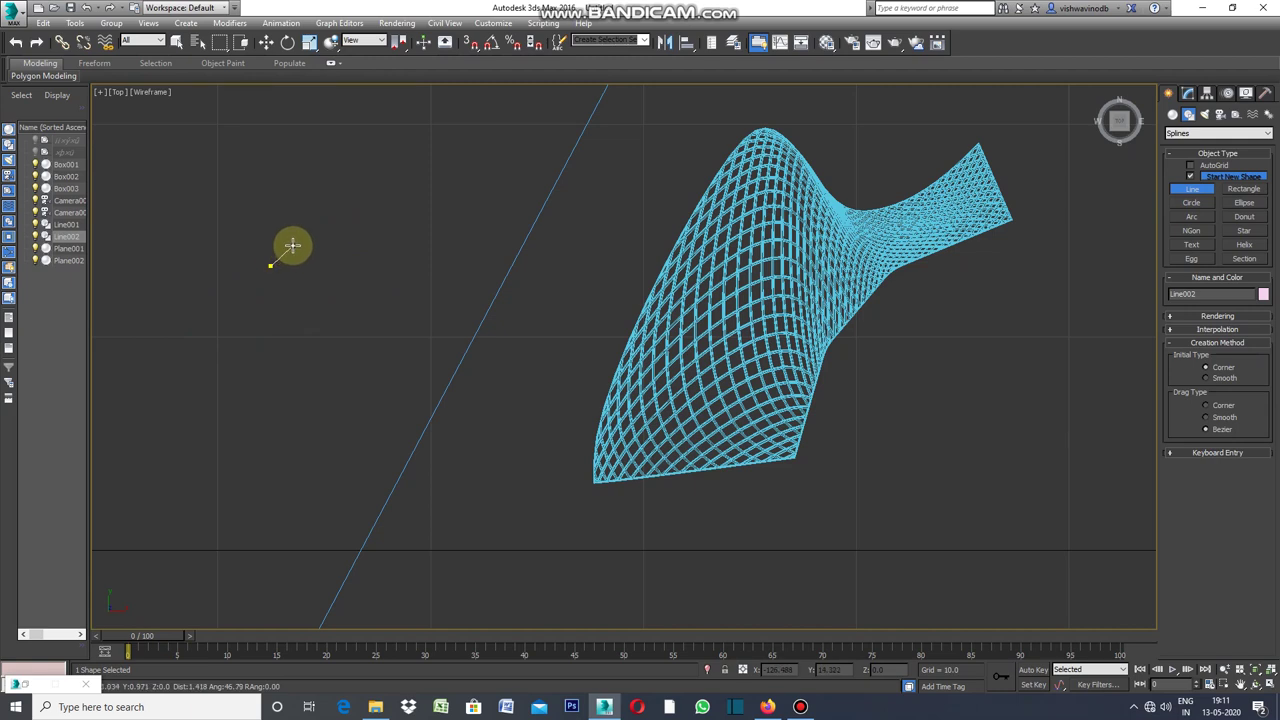
click(292, 245)
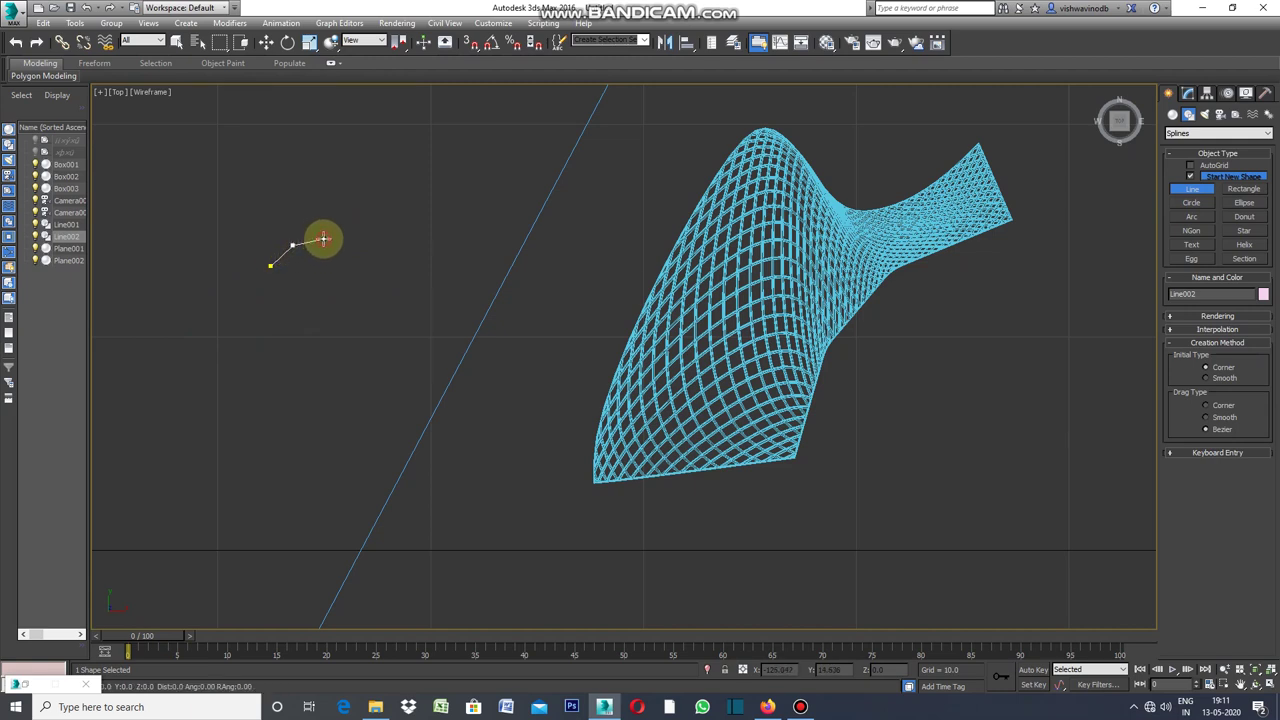
click(323, 238)
click(369, 246)
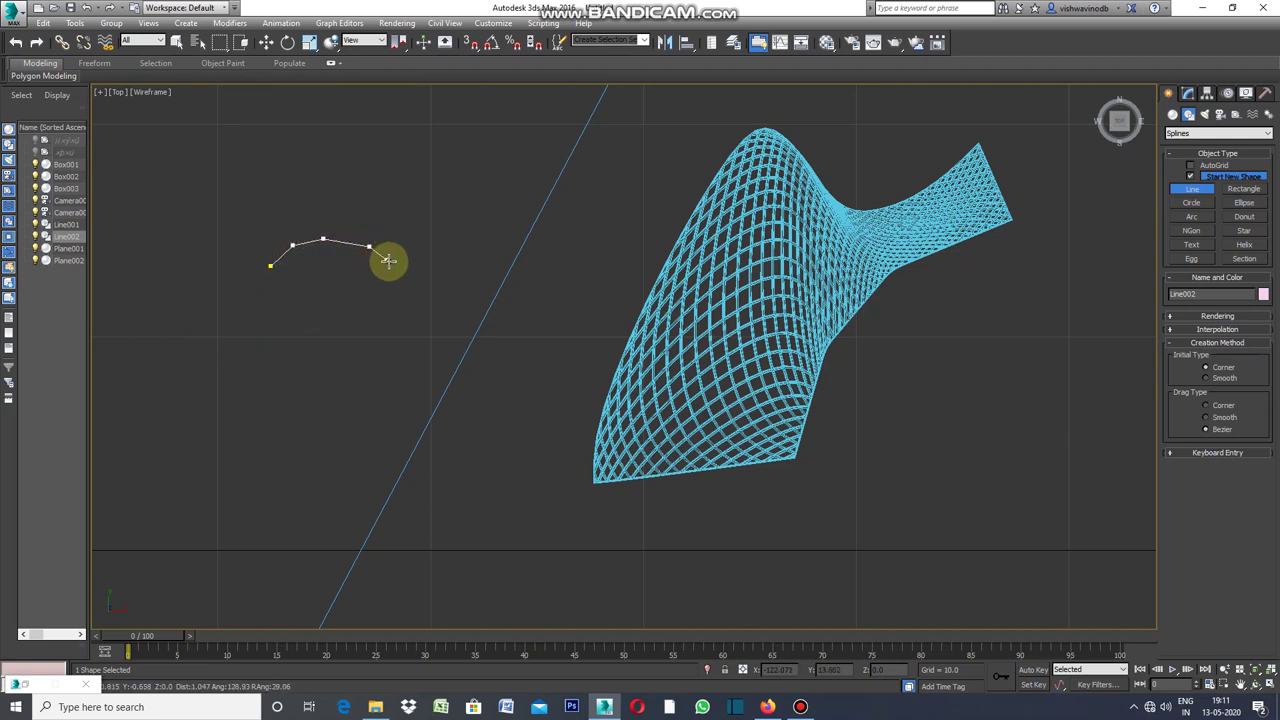
click(391, 262)
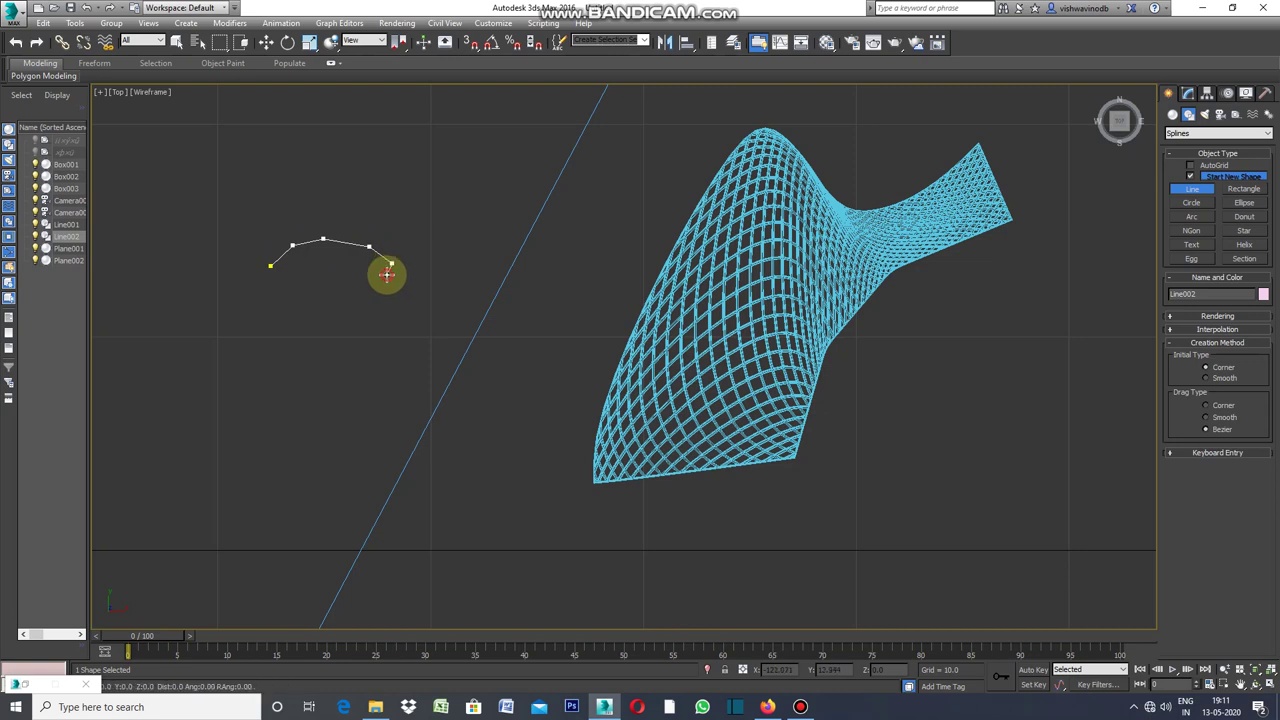
click(387, 274)
click(359, 274)
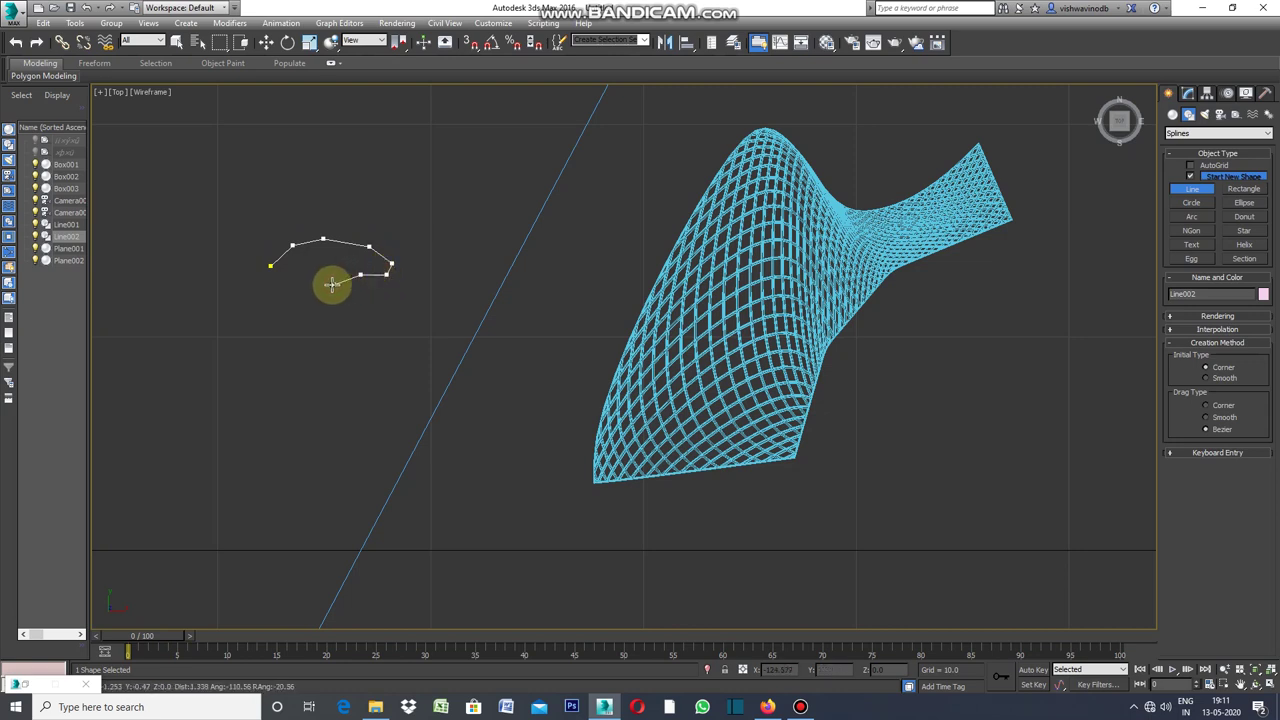
click(327, 280)
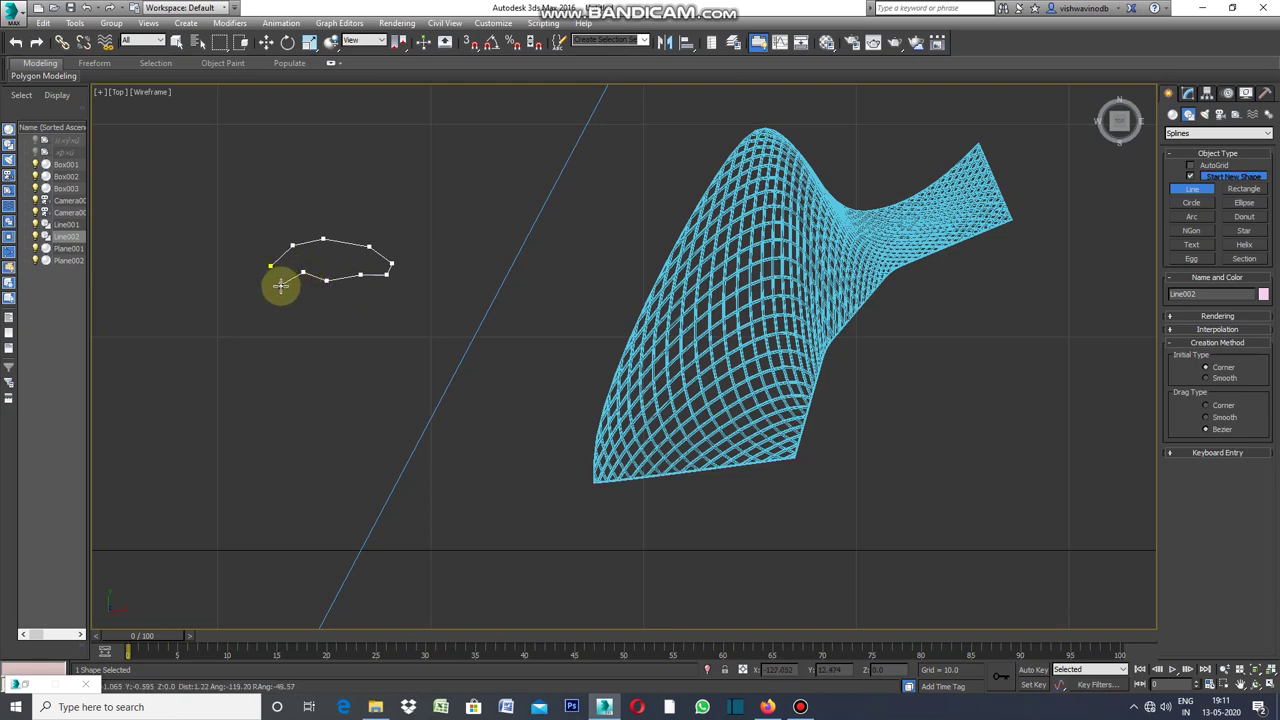
click(281, 286)
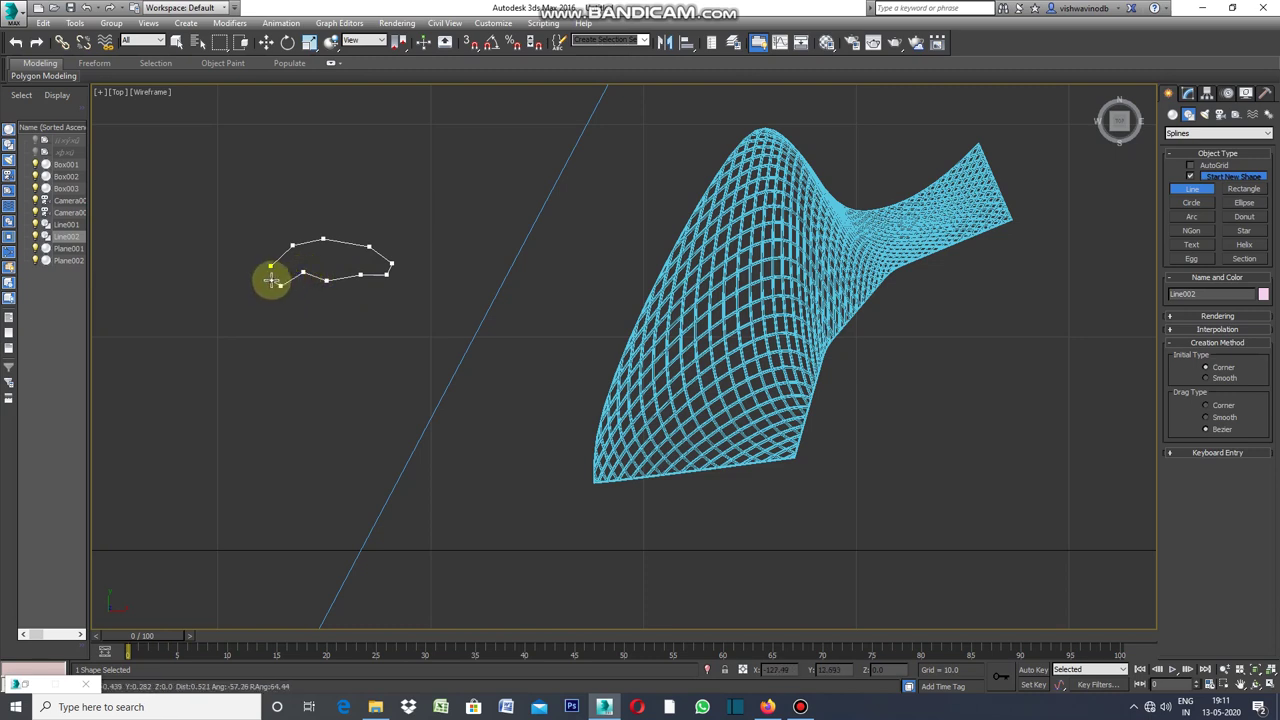
click(270, 265)
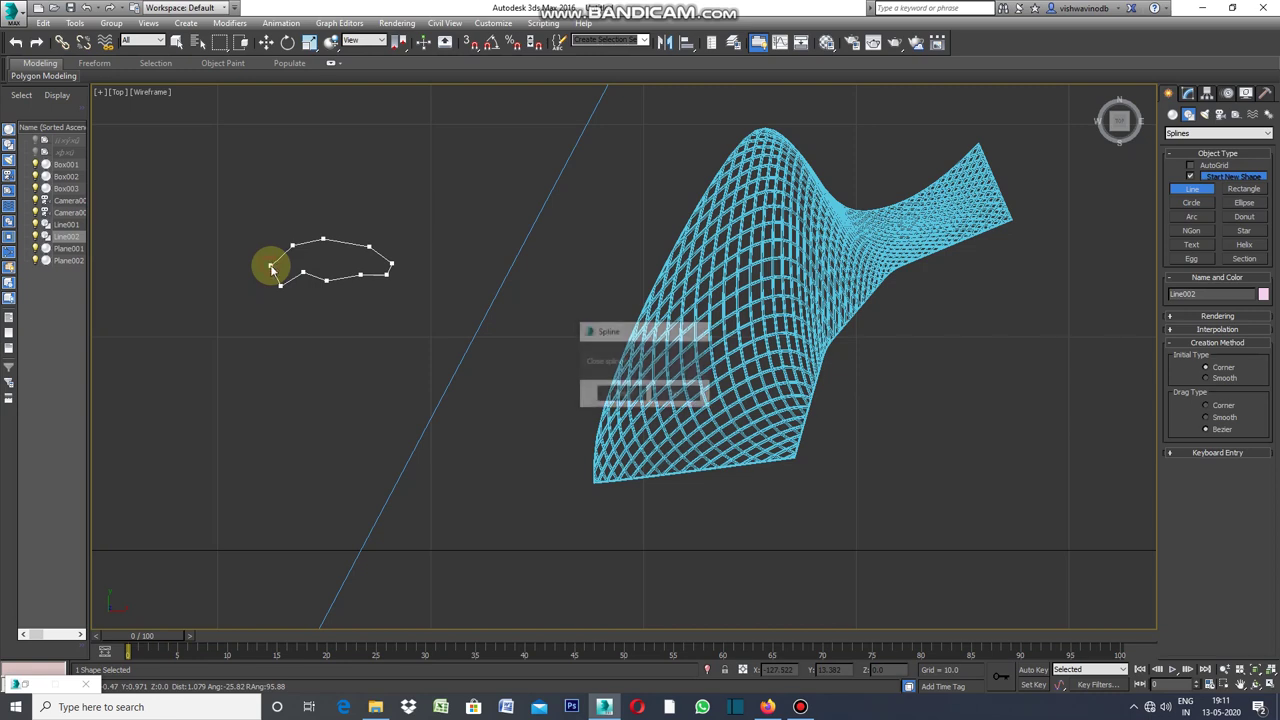
click(621, 396)
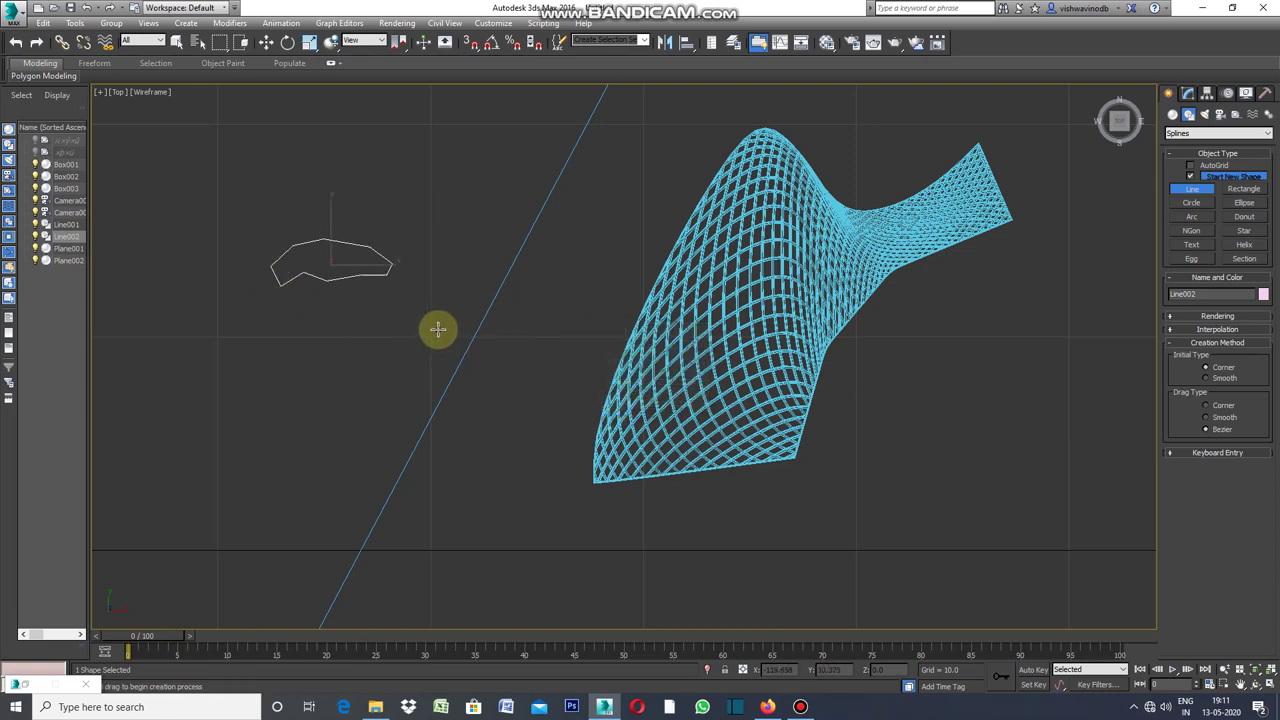
Step: Add an Edit Spline modifier to Line002 and switch to Vertex sub-object mode
key(e)
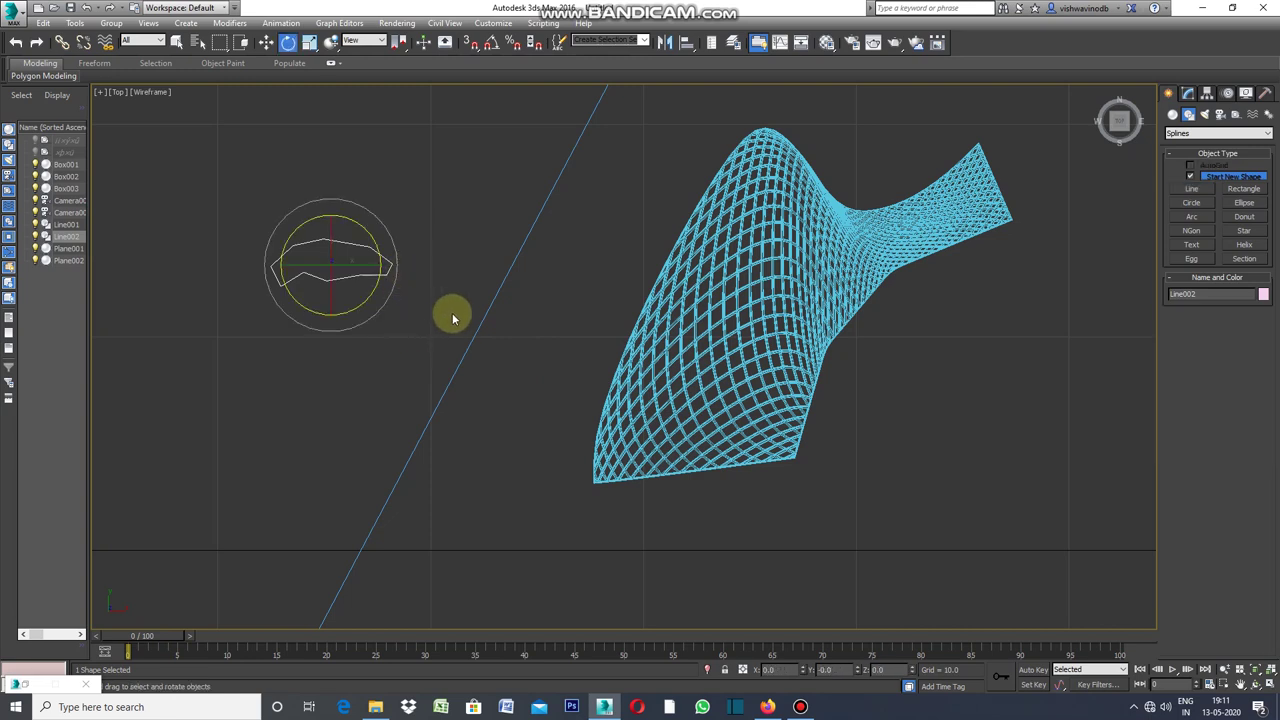
click(230, 22)
mouse_move(264, 58)
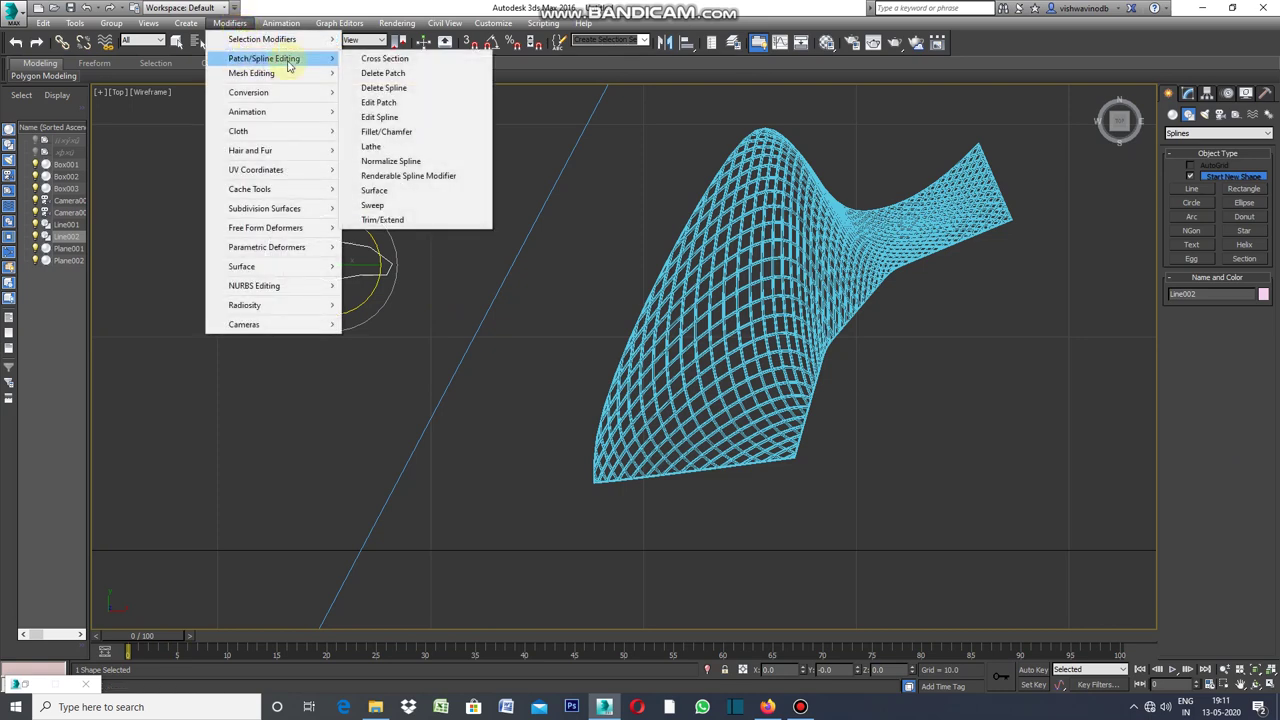
click(388, 118)
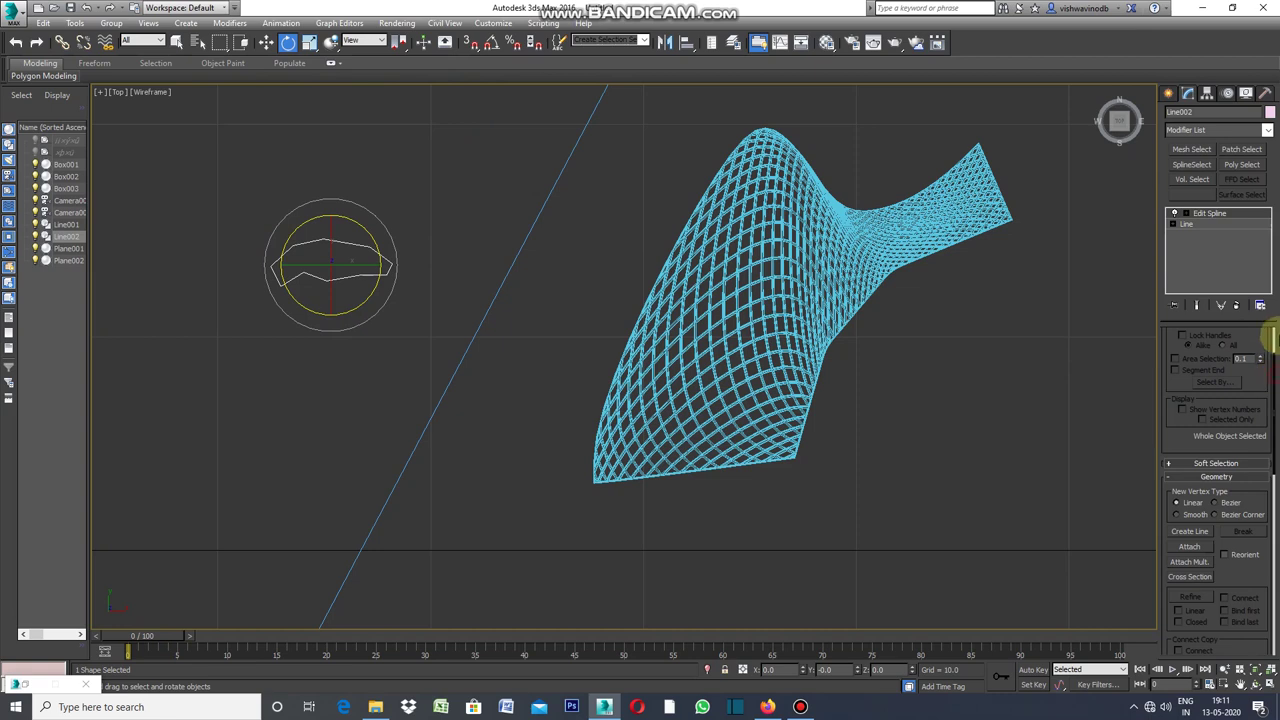
drag(1275, 372, 1266, 334)
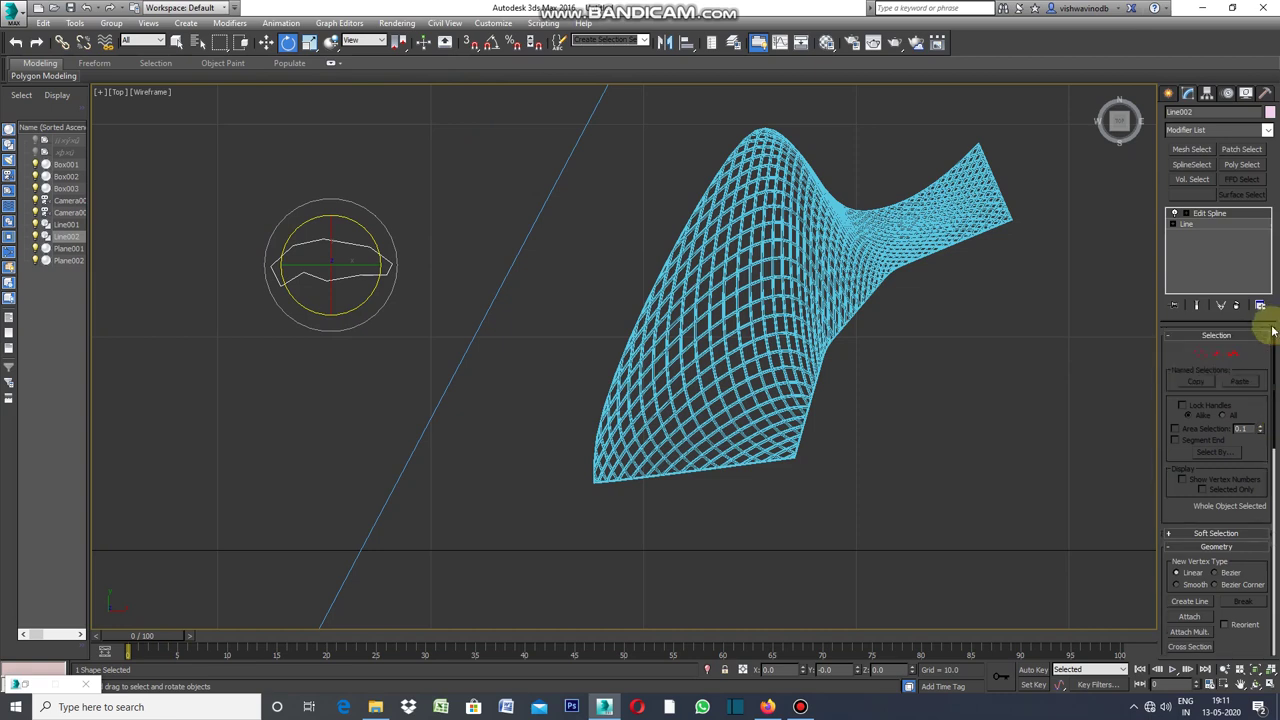
click(1201, 352)
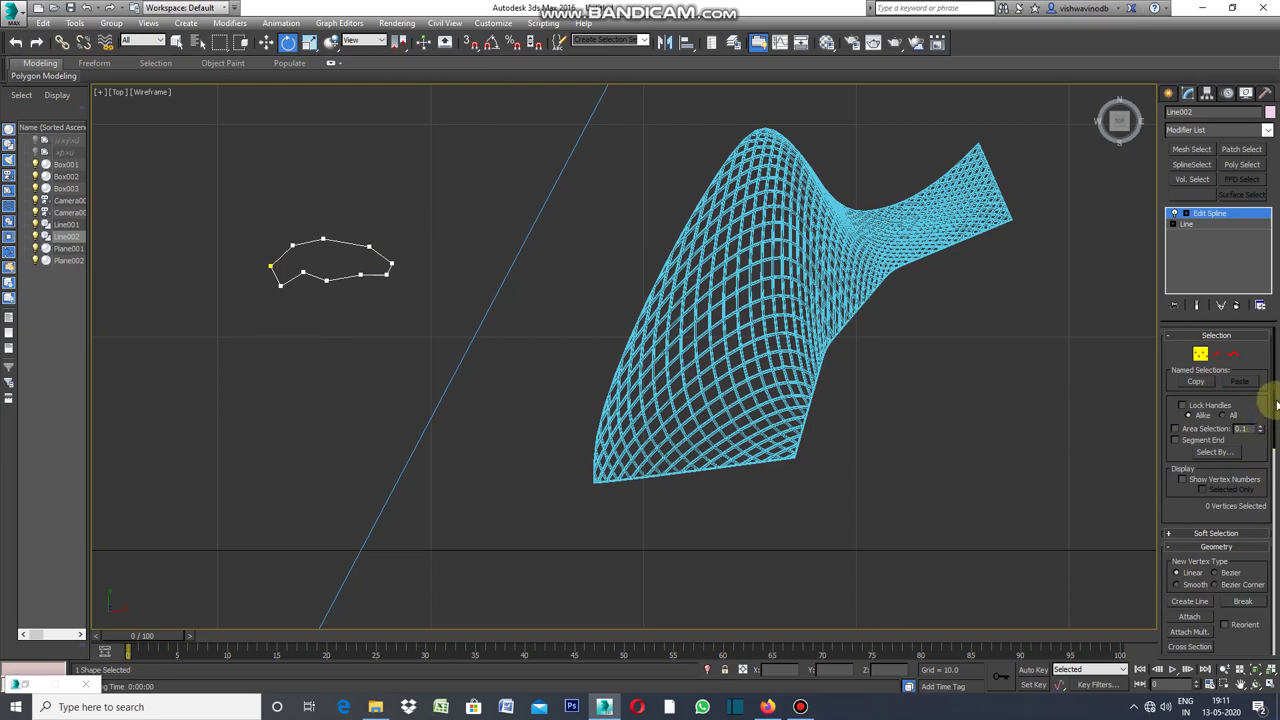
drag(1275, 390, 1276, 437)
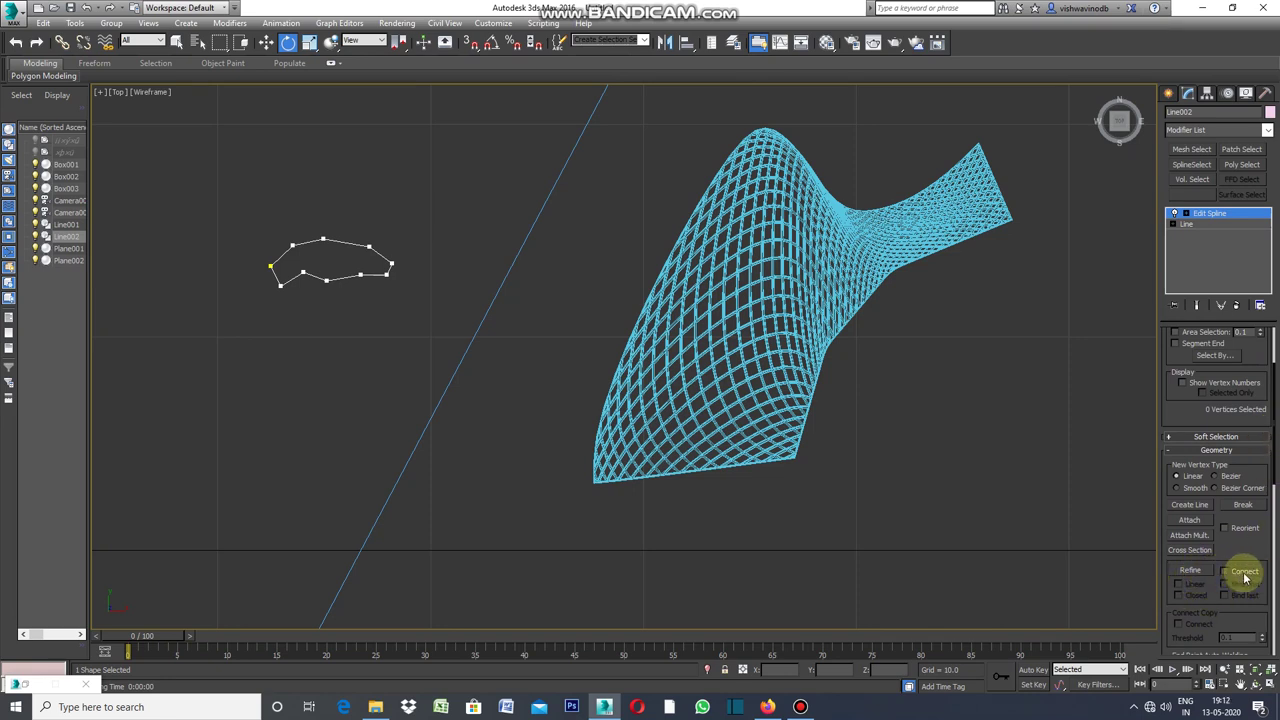
Step: With Refine Connect on, add a lower-edge vertex and connect it to the upper-right vertex
click(1225, 571)
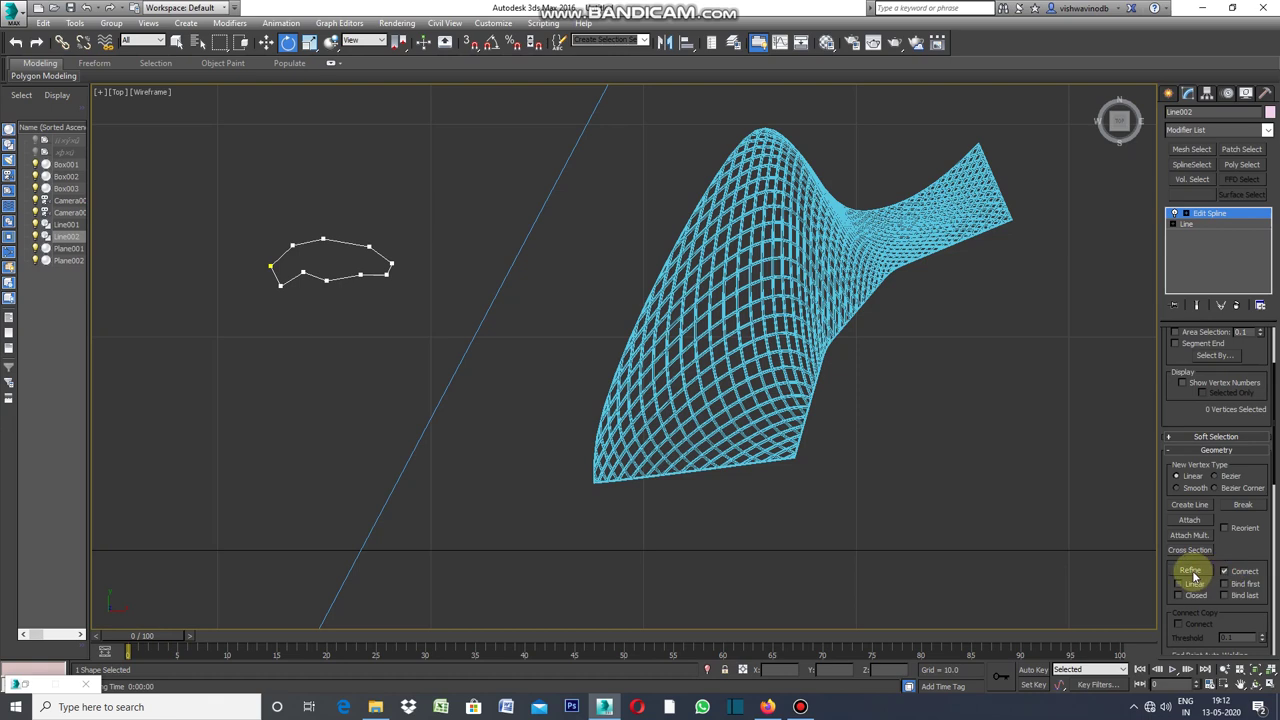
click(1191, 571)
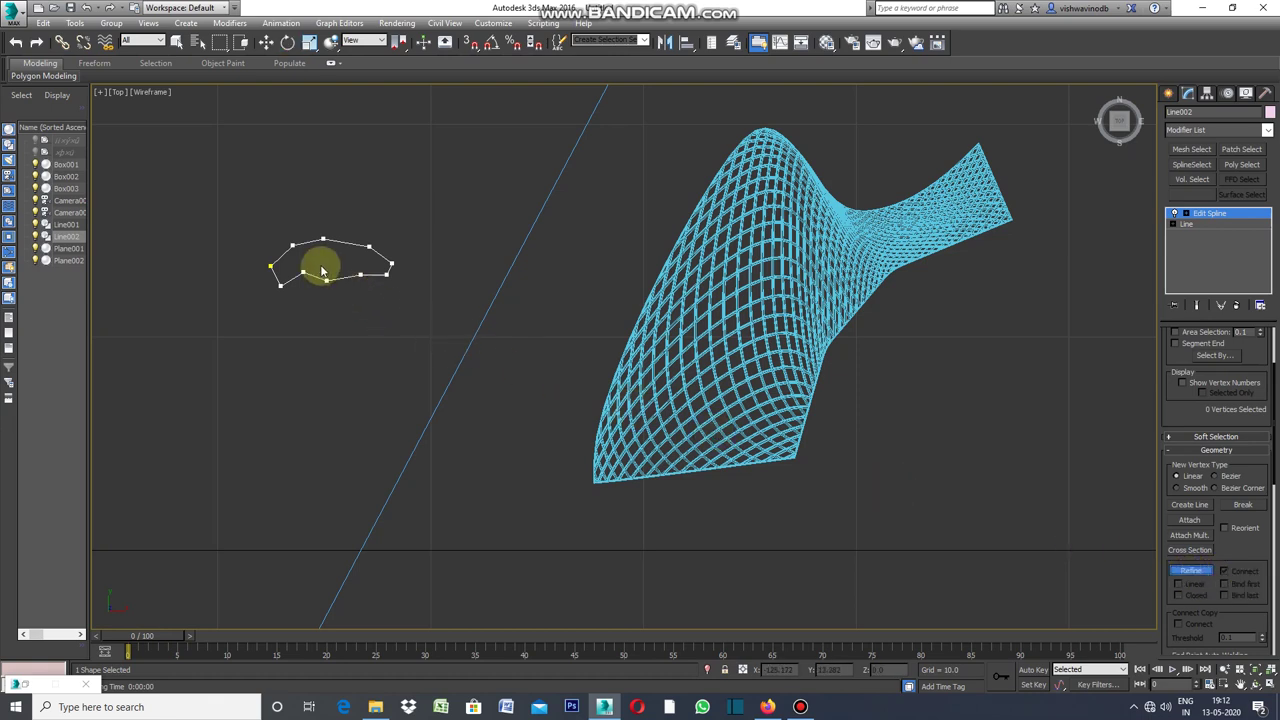
scroll(322, 270, up, 4)
scroll(331, 271, up, 2)
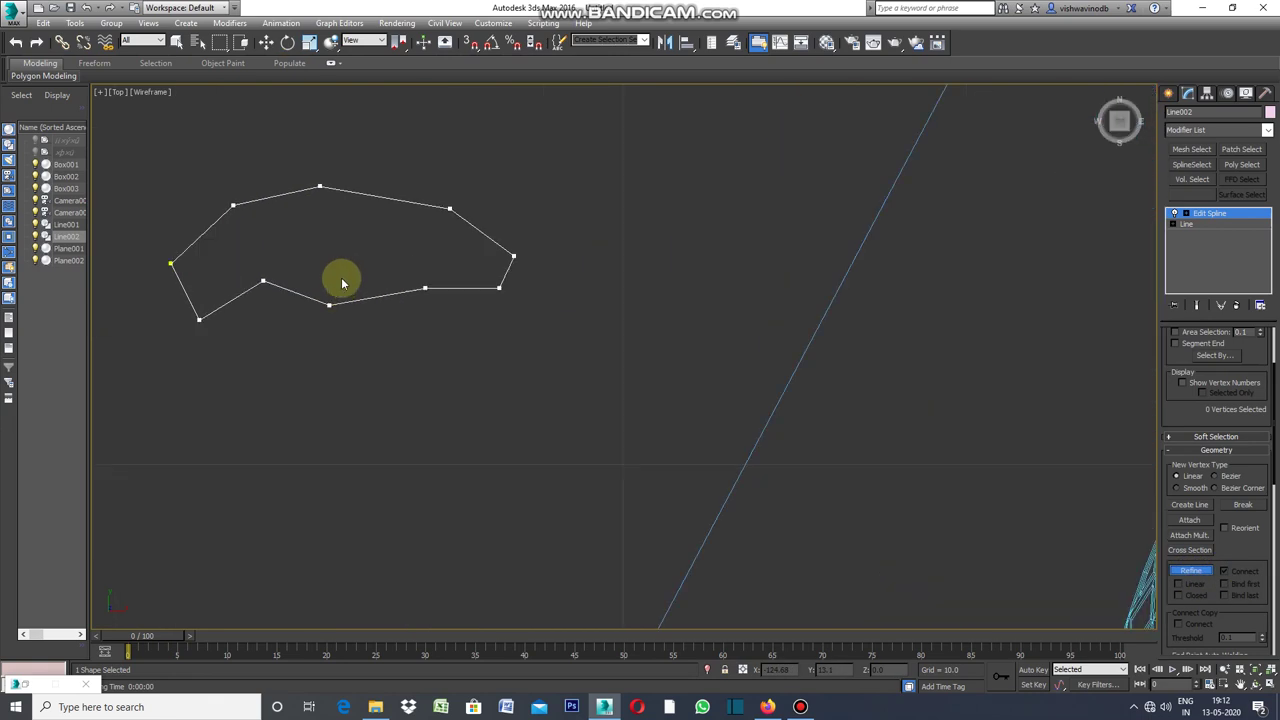
click(425, 289)
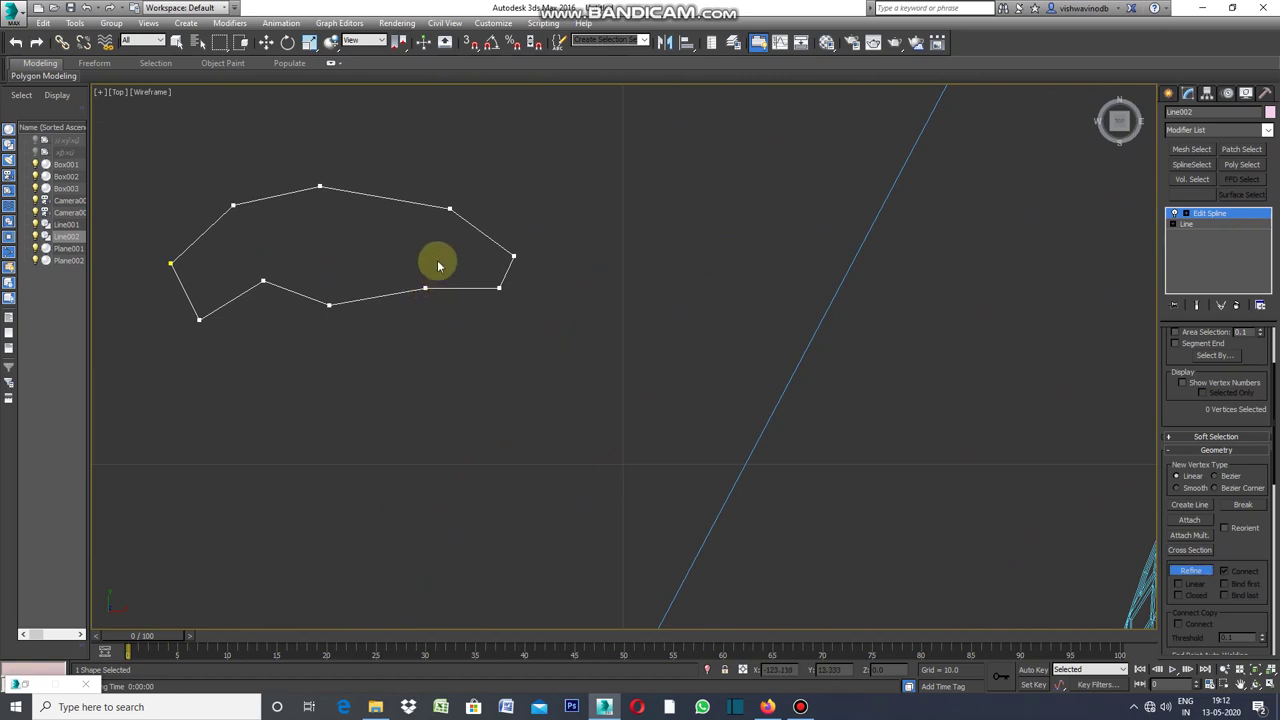
click(451, 207)
click(1190, 570)
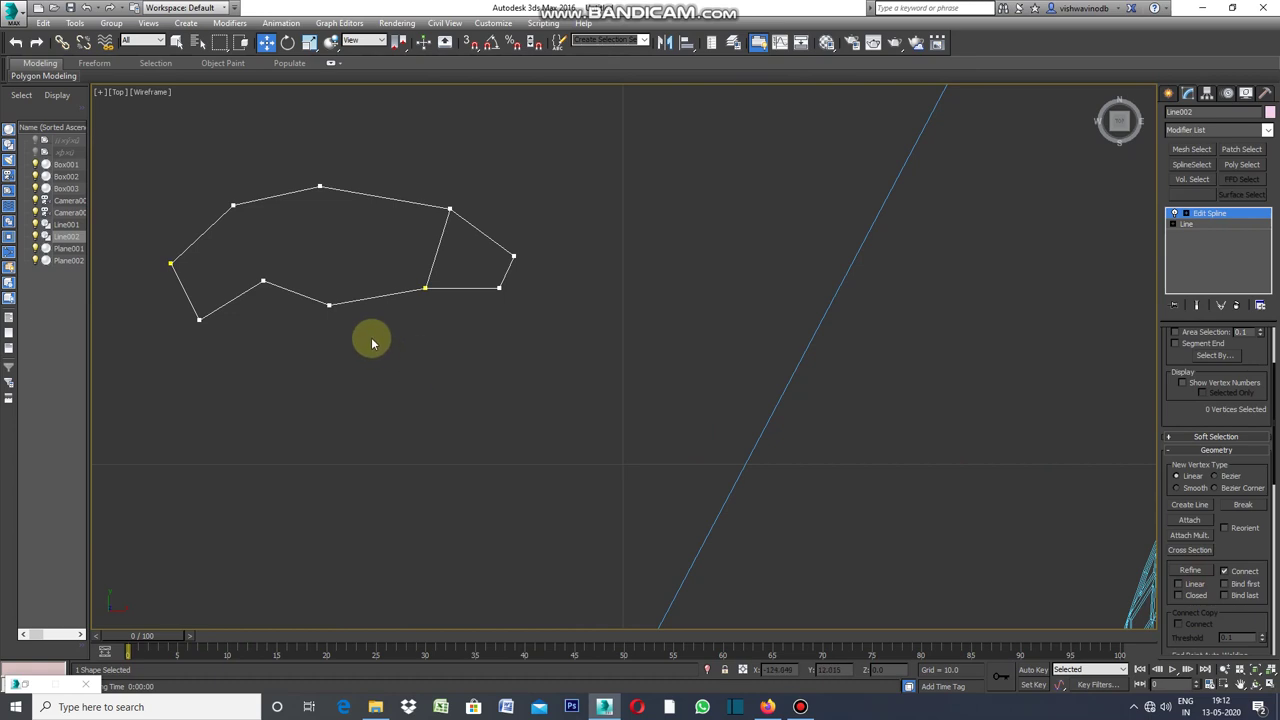
click(1188, 571)
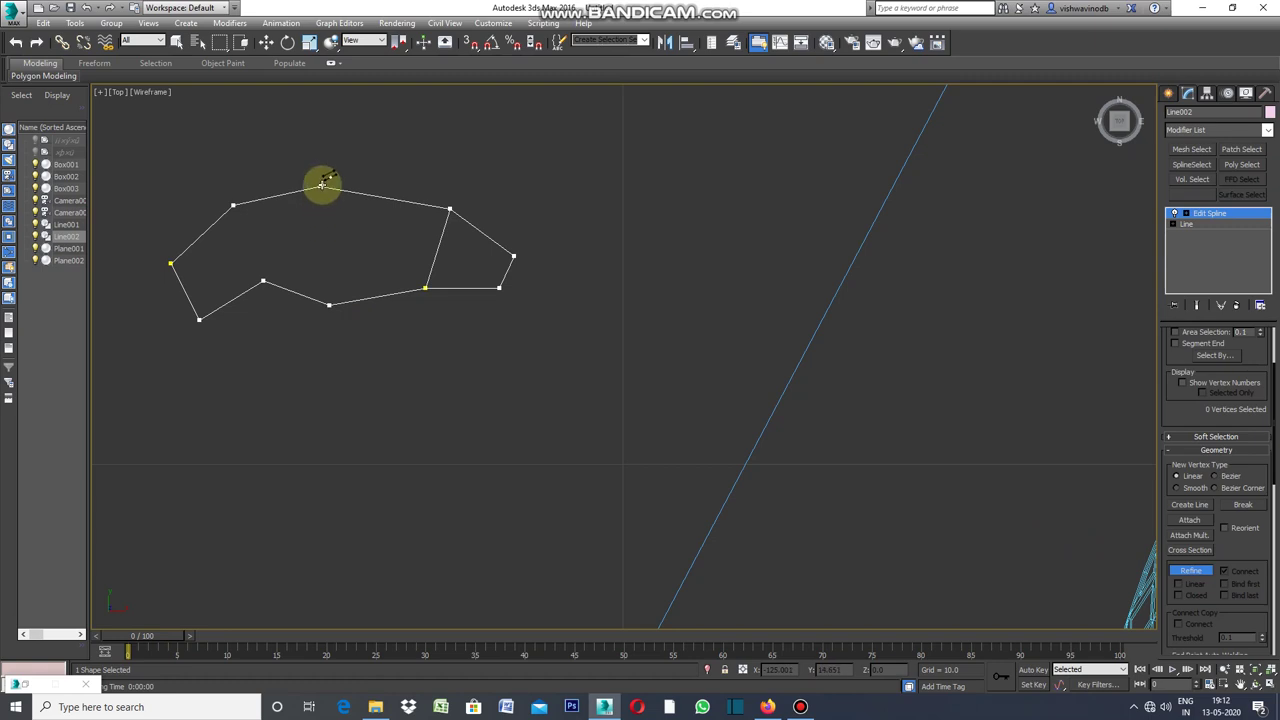
Step: Connect further lower-edge points to the top and top-left vertices with Refine Connect
click(1197, 573)
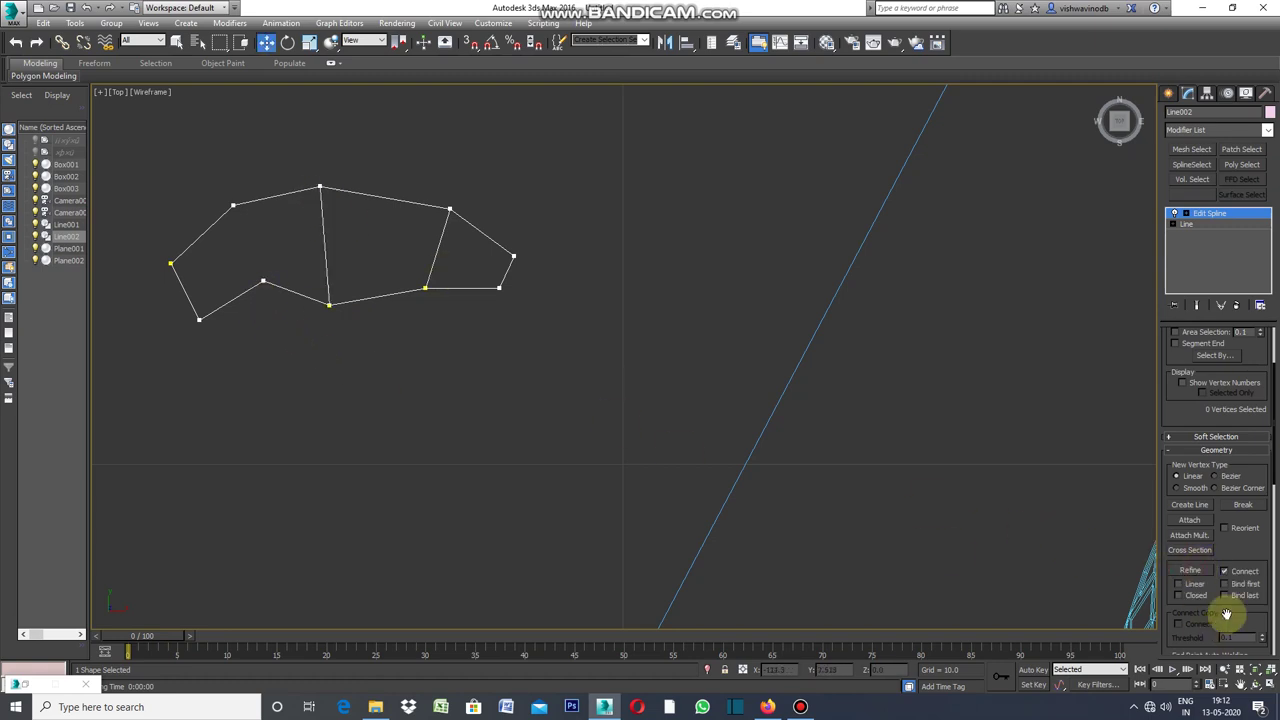
click(1190, 570)
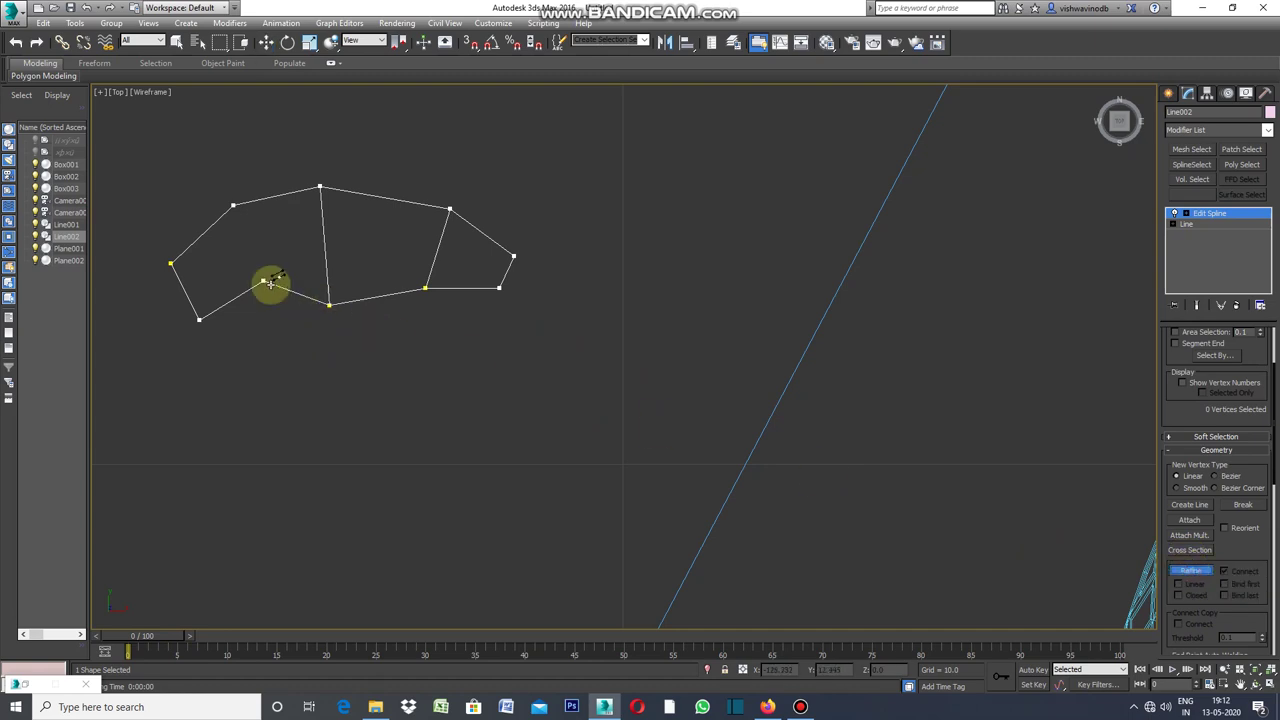
click(233, 205)
click(1191, 571)
click(1192, 571)
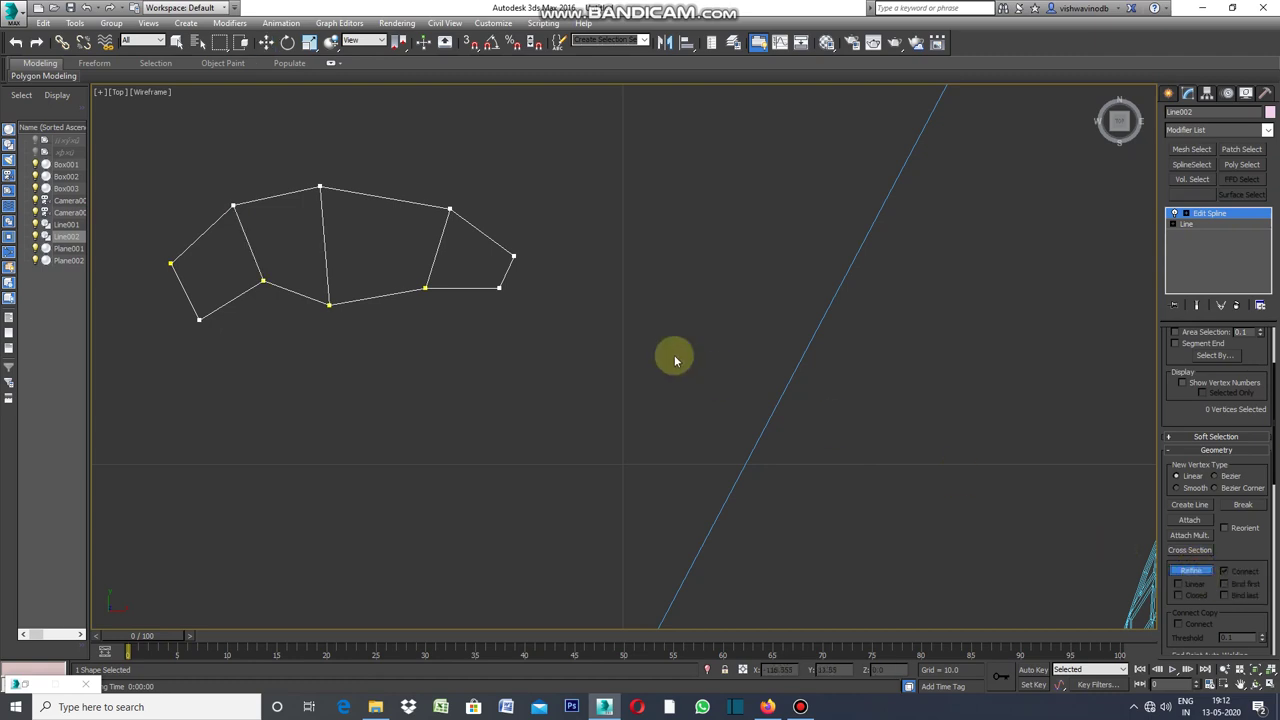
Step: Refine vertices on the right edge, midway along three crossing segments, and on the left edge
click(506, 269)
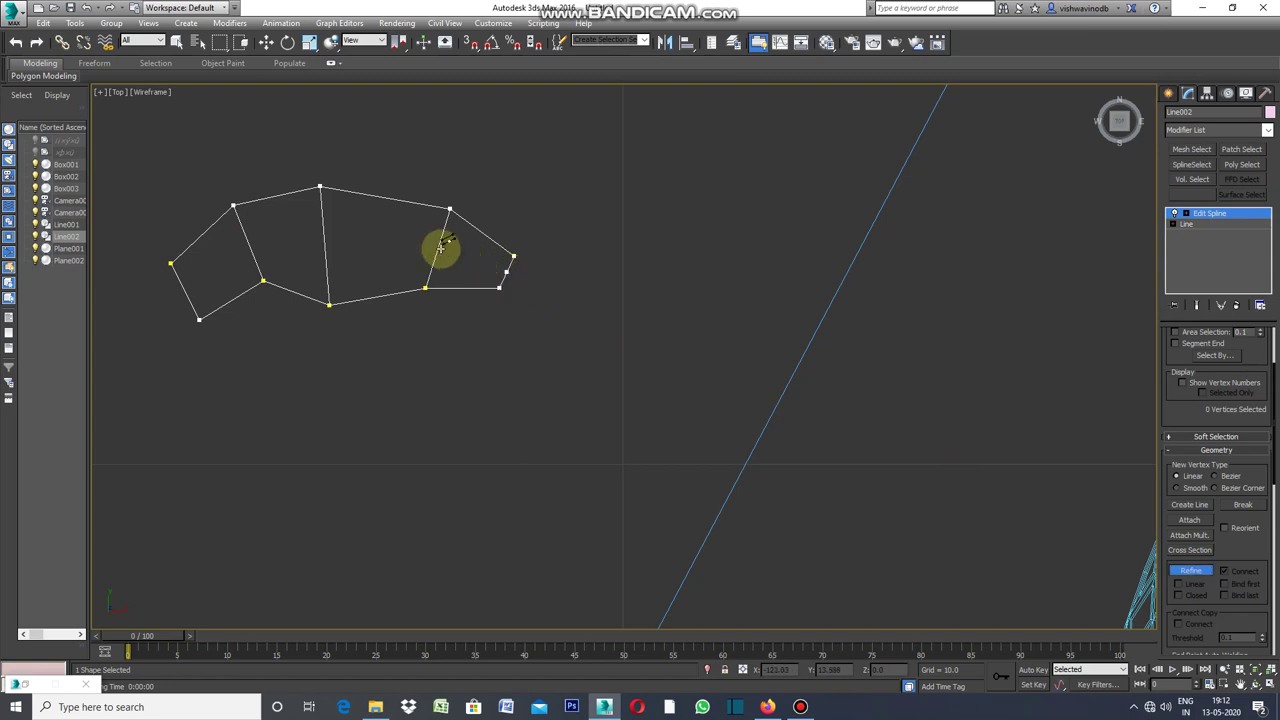
click(438, 249)
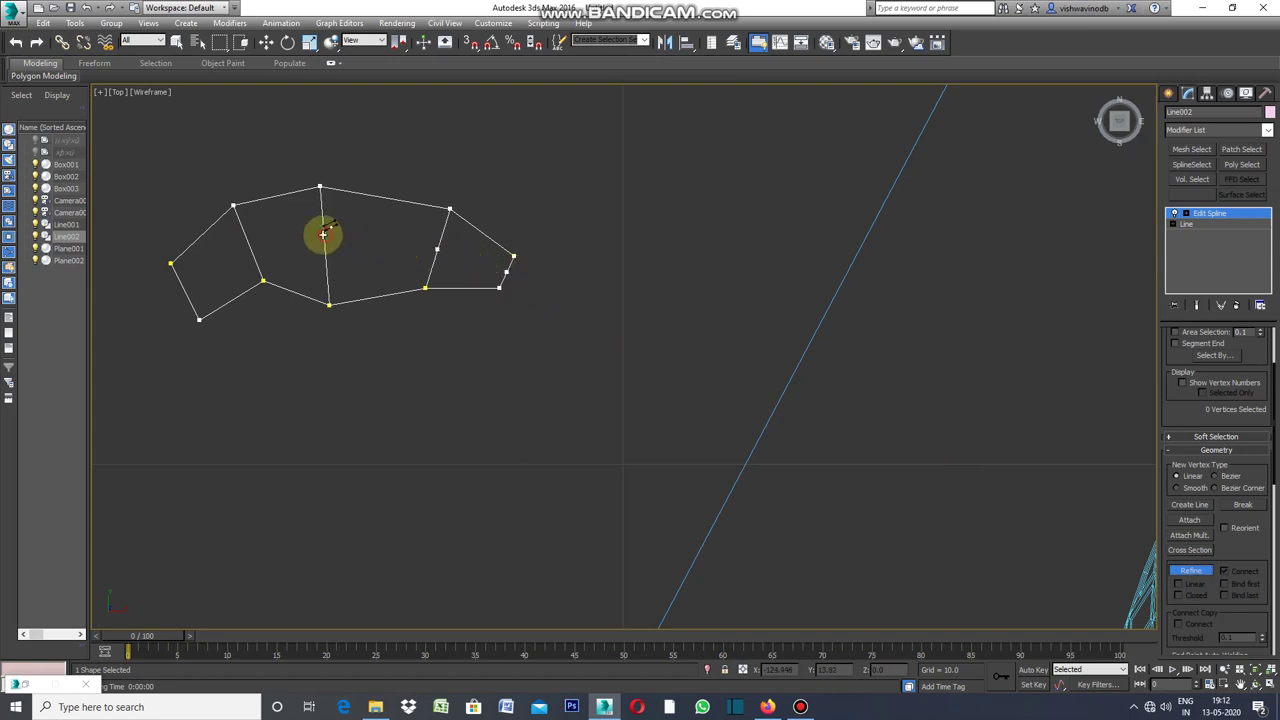
click(325, 235)
click(249, 242)
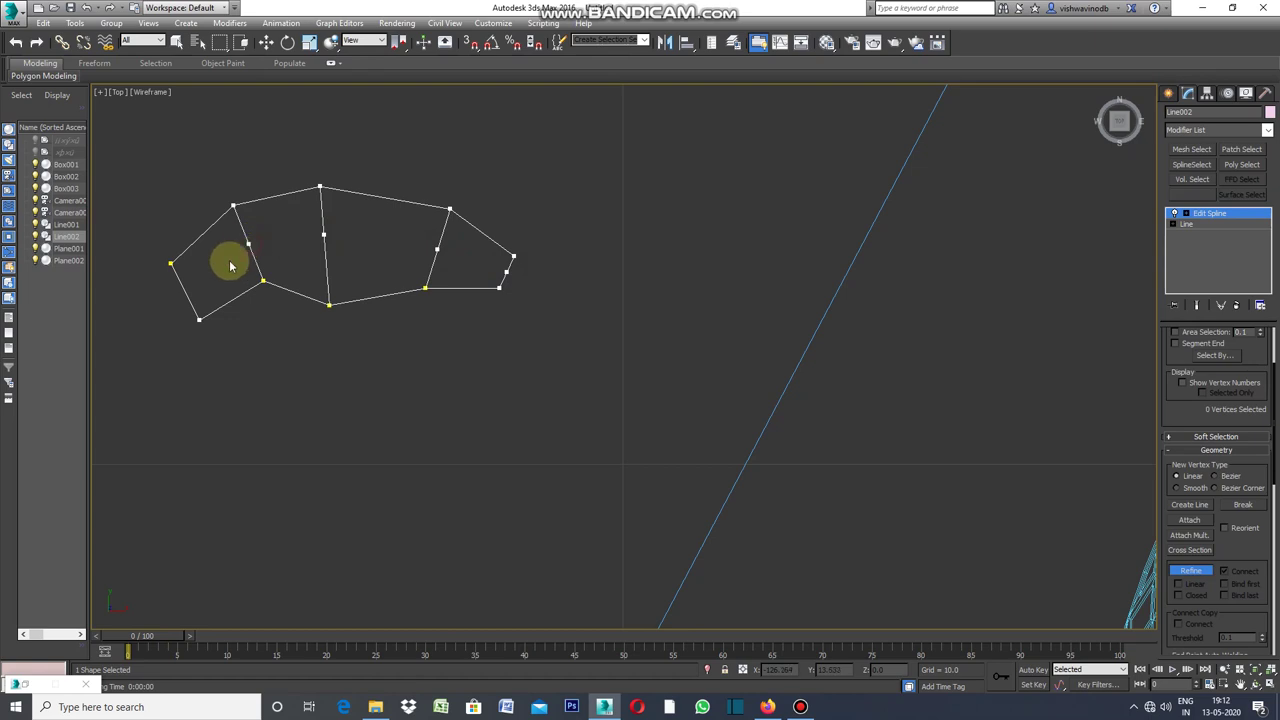
click(185, 287)
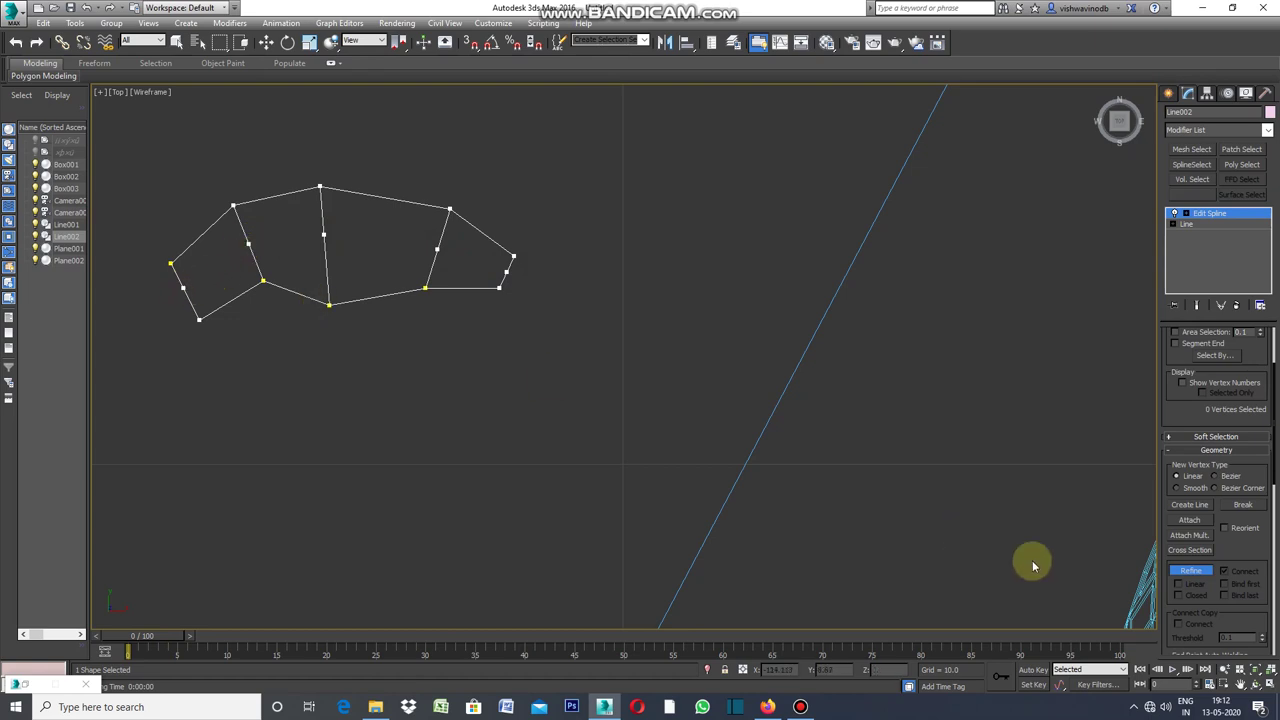
Step: Finish Refine and leave vertex sub-object editing of Line002
click(1187, 571)
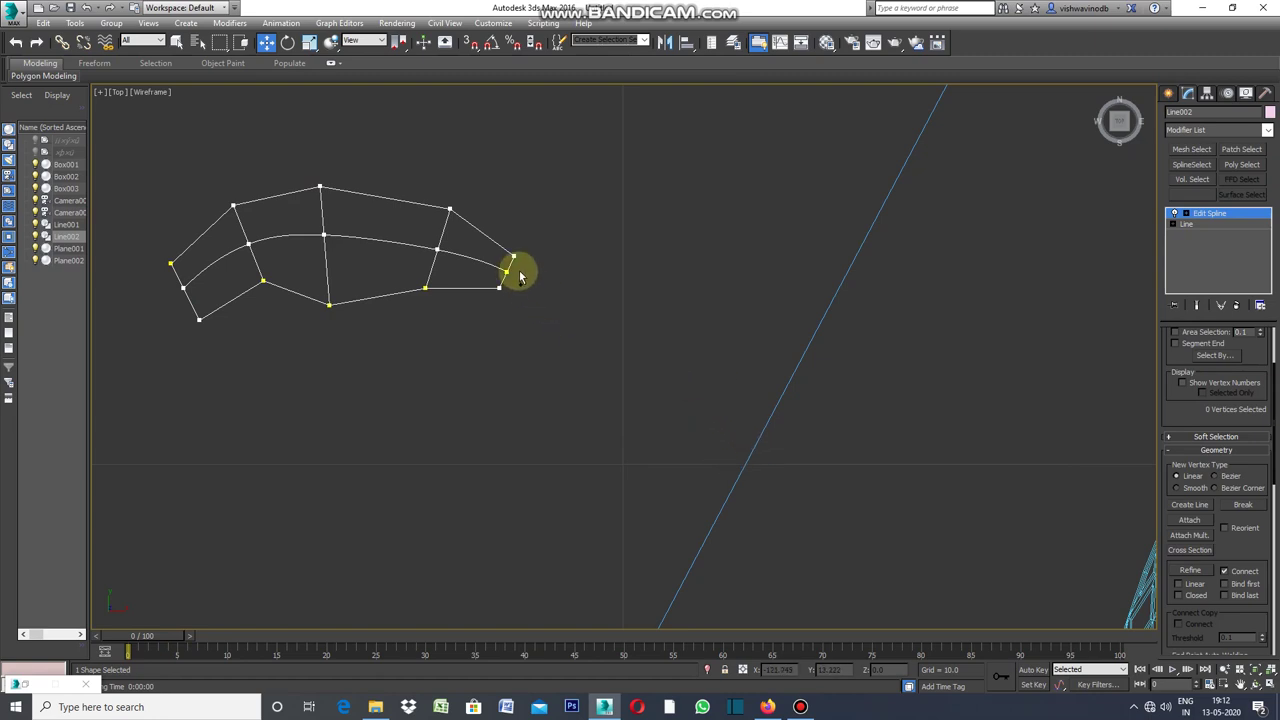
click(1168, 90)
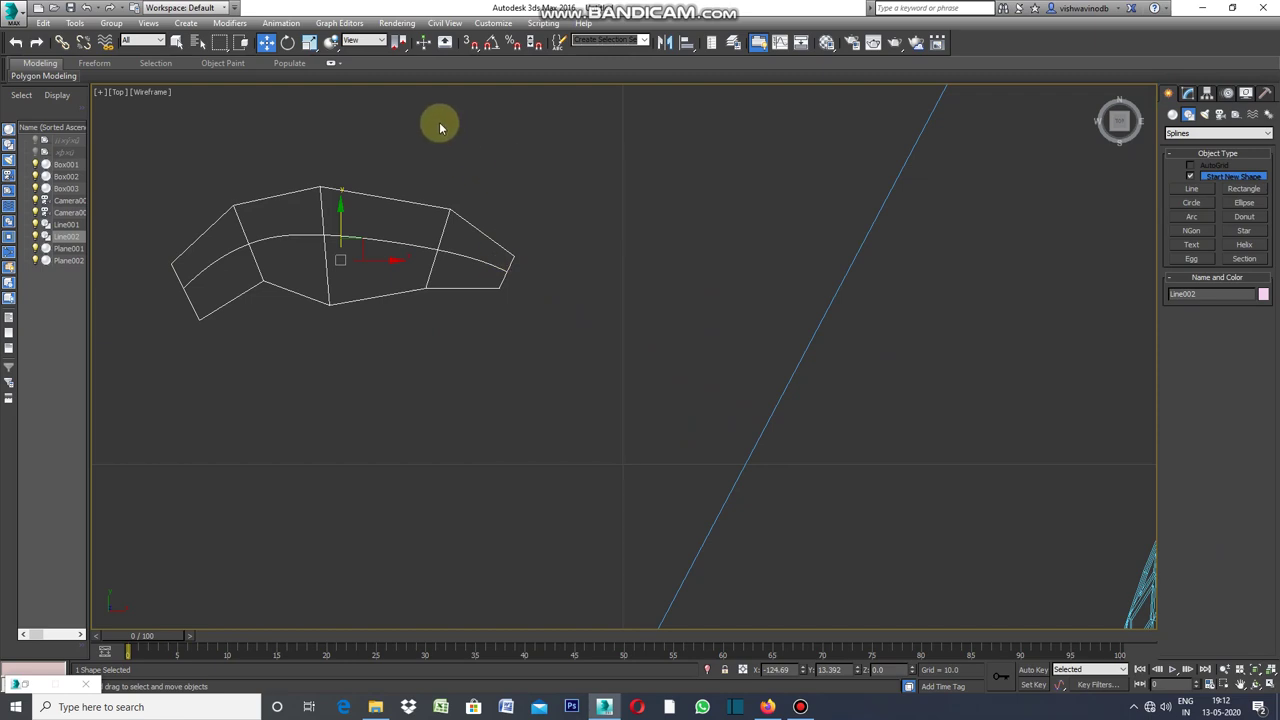
click(232, 23)
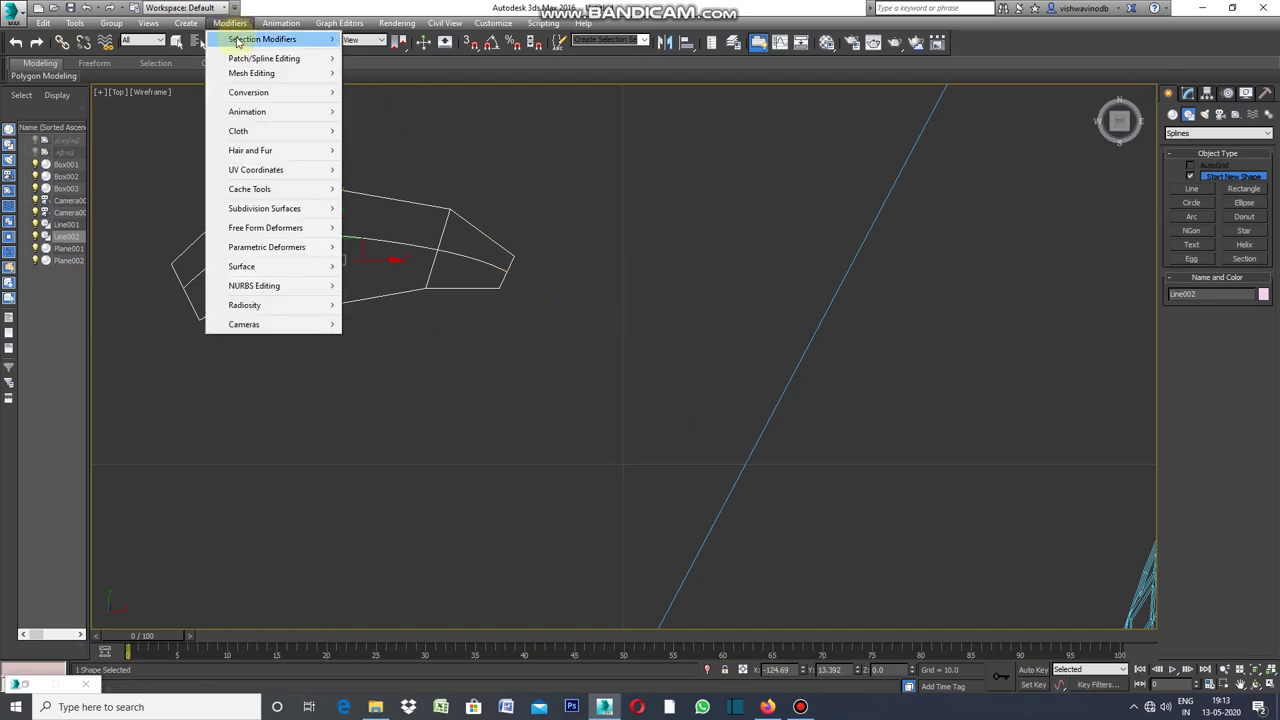
Step: Stack a second Edit Spline modifier and select the four middle-line vertices in Vertex mode
mouse_move(264, 58)
click(383, 118)
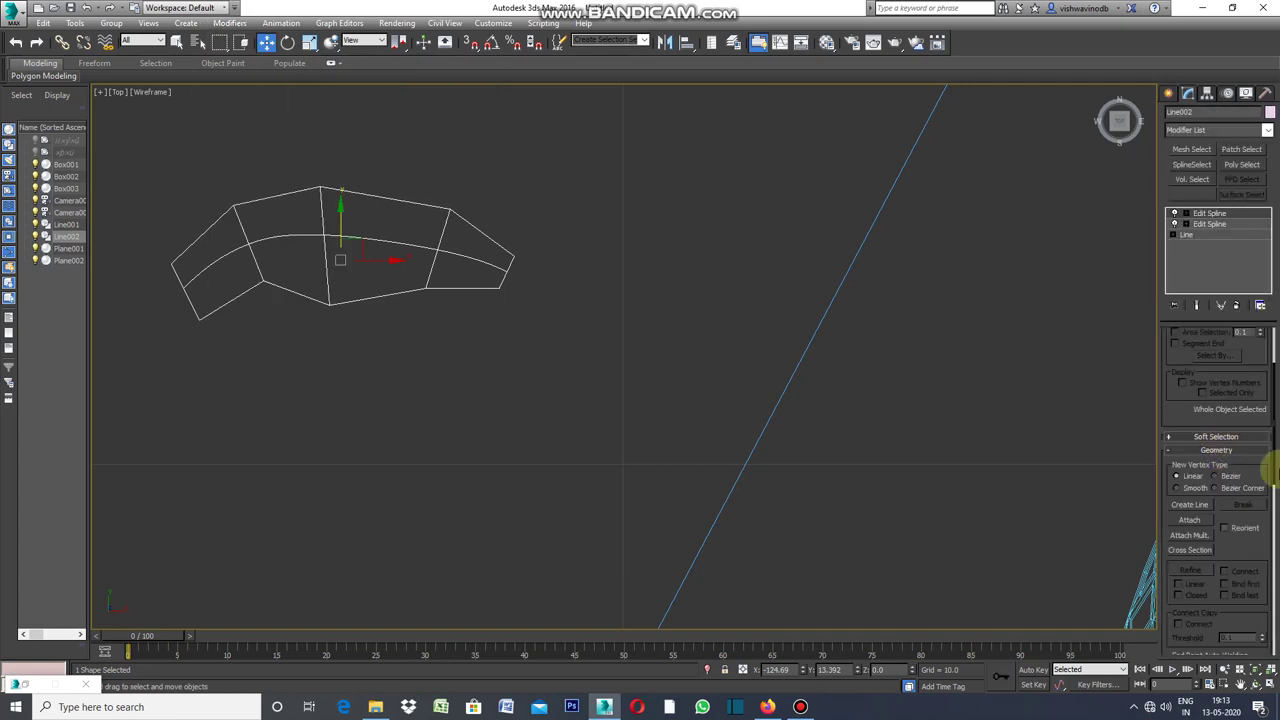
drag(1273, 460, 1266, 422)
click(1199, 353)
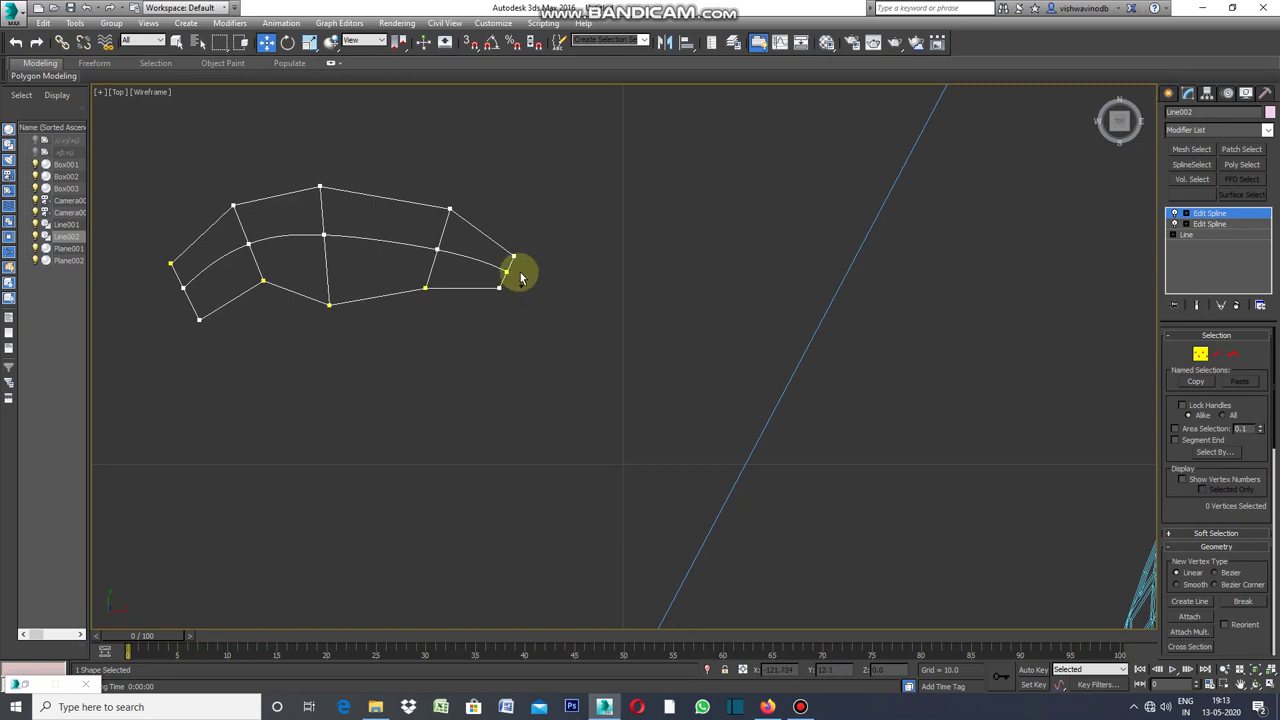
click(437, 249)
ctrl+click(323, 236)
ctrl+click(248, 243)
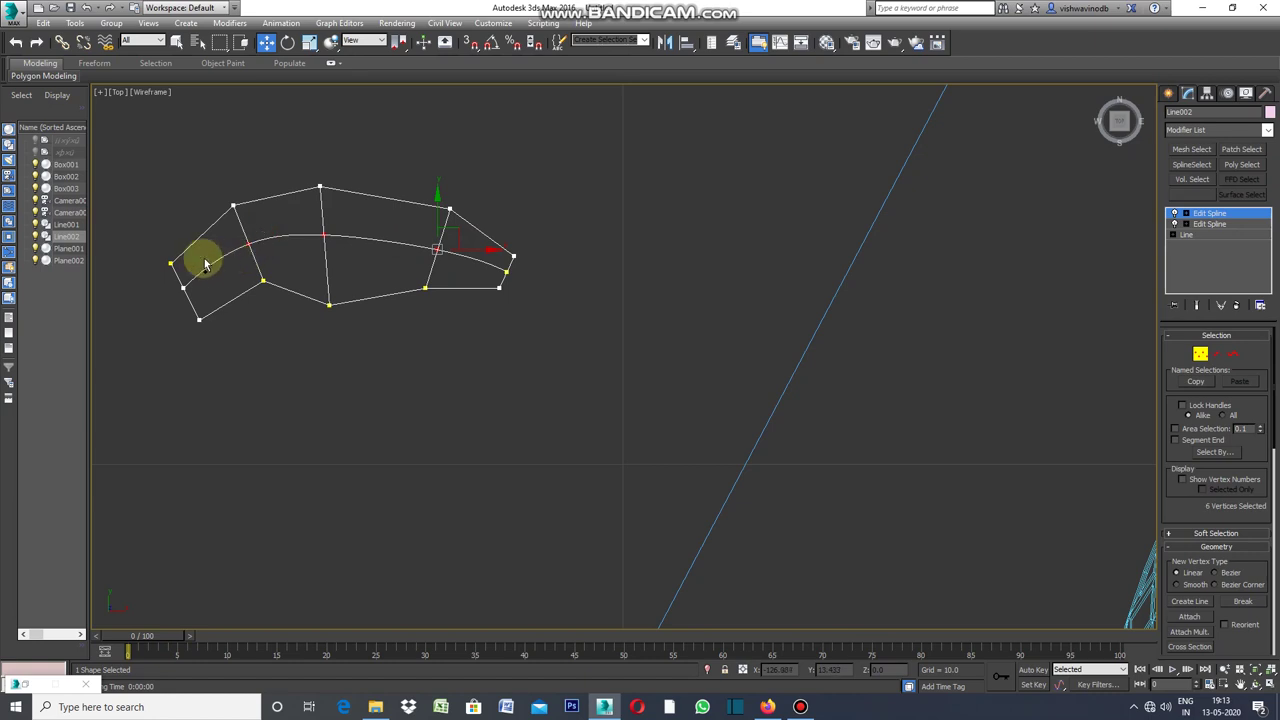
ctrl+click(184, 289)
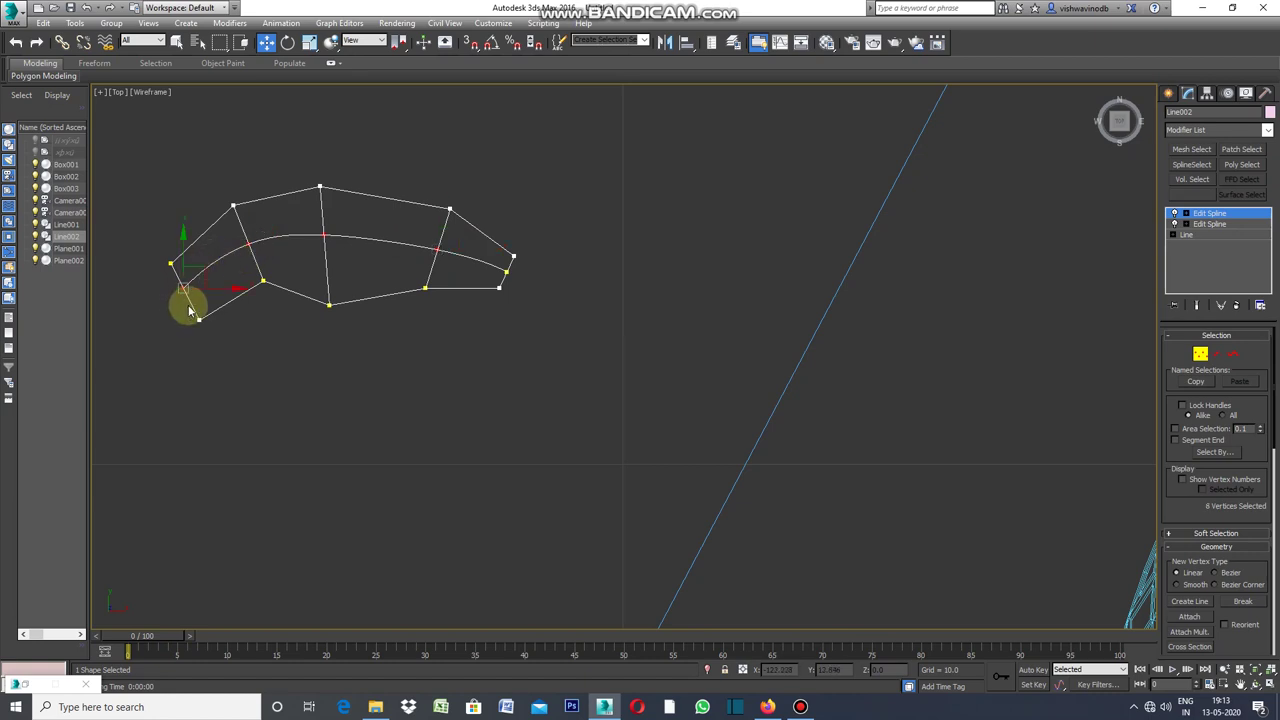
Step: Switch to the four-viewport layout and maximize the camera view
click(101, 93)
click(132, 104)
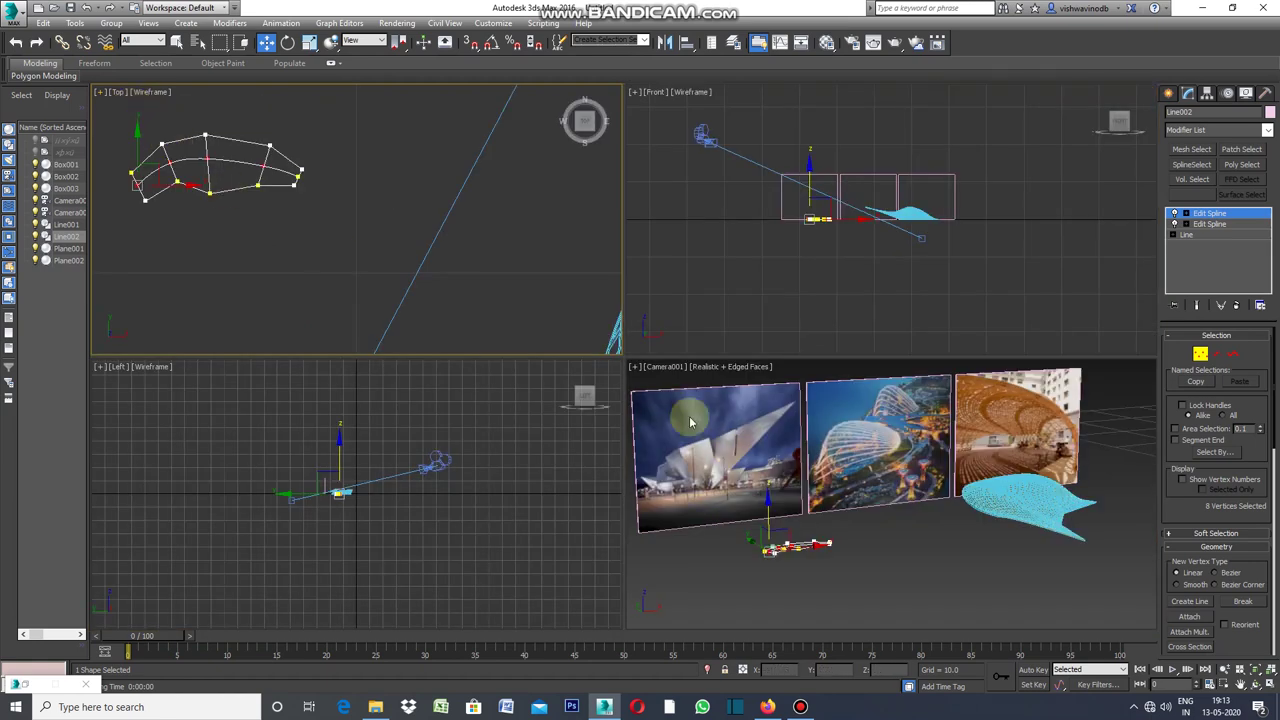
click(634, 369)
click(660, 382)
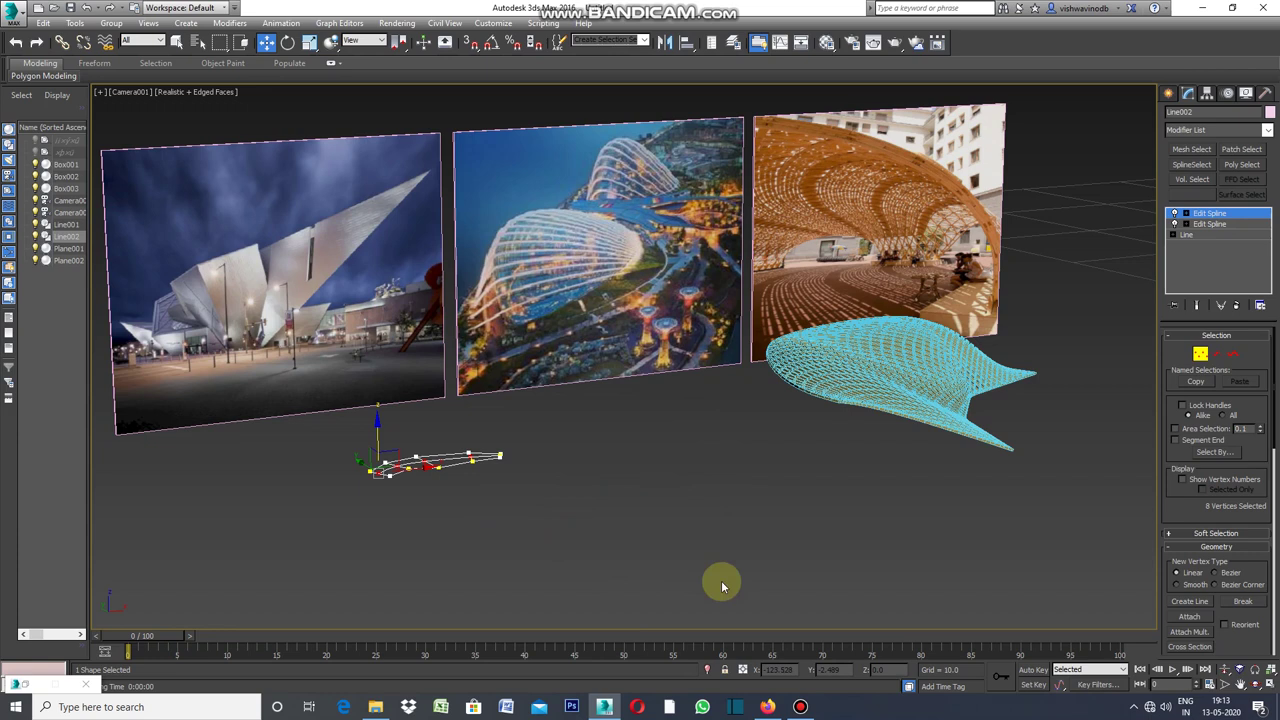
Step: Select the middle-line vertices and drag them upward to raise arches above the outline
mouse_move(490, 474)
mouse_down()
mouse_move(384, 446)
mouse_move(422, 410)
mouse_up()
click(425, 434)
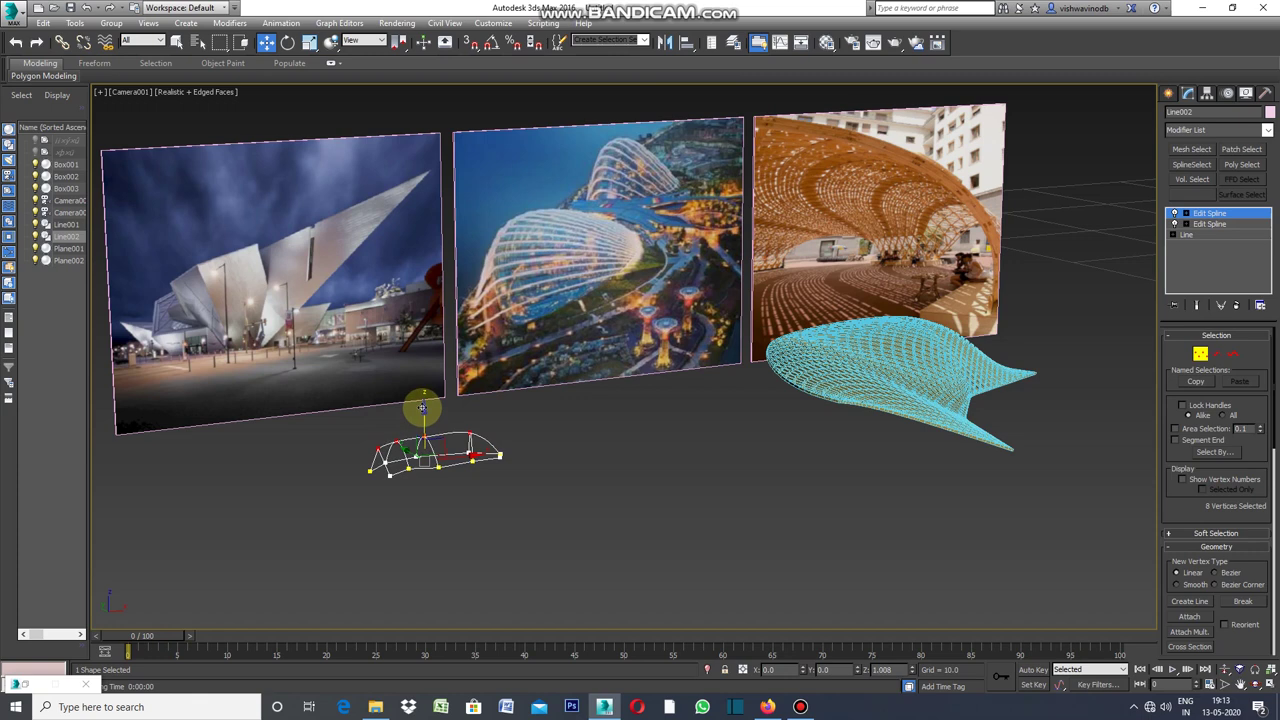
click(434, 430)
drag(438, 428, 422, 403)
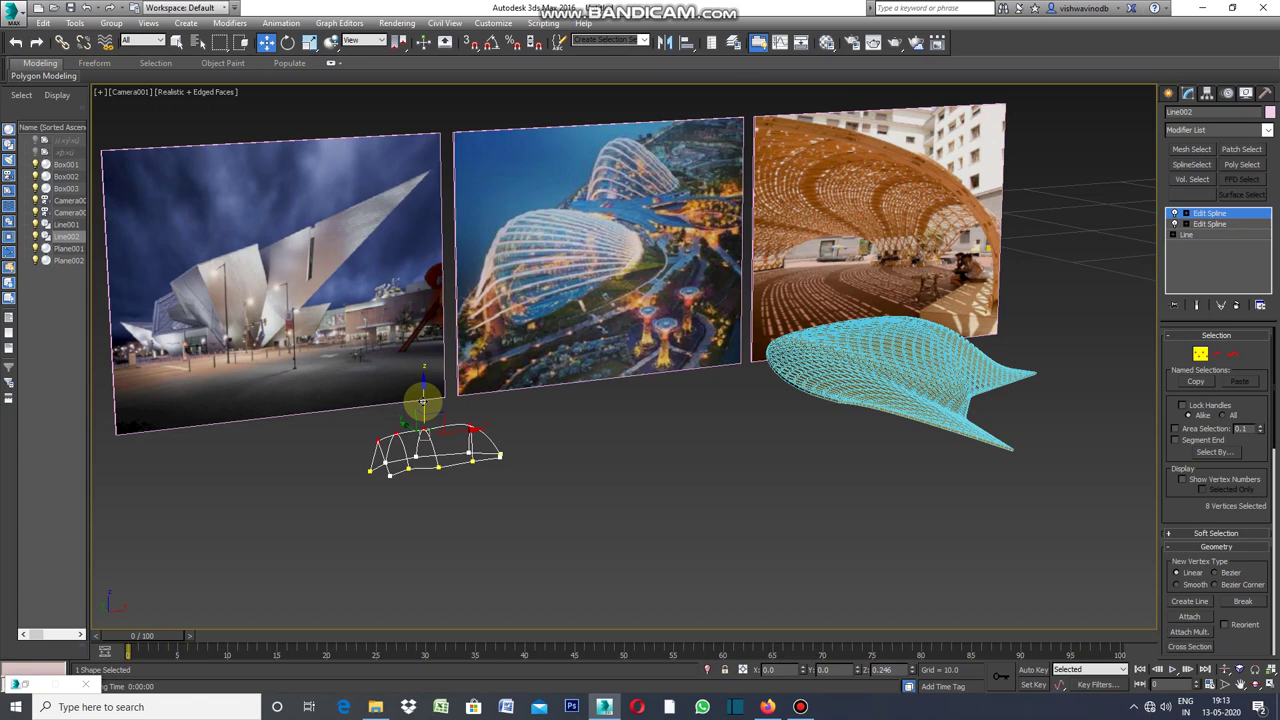
click(469, 424)
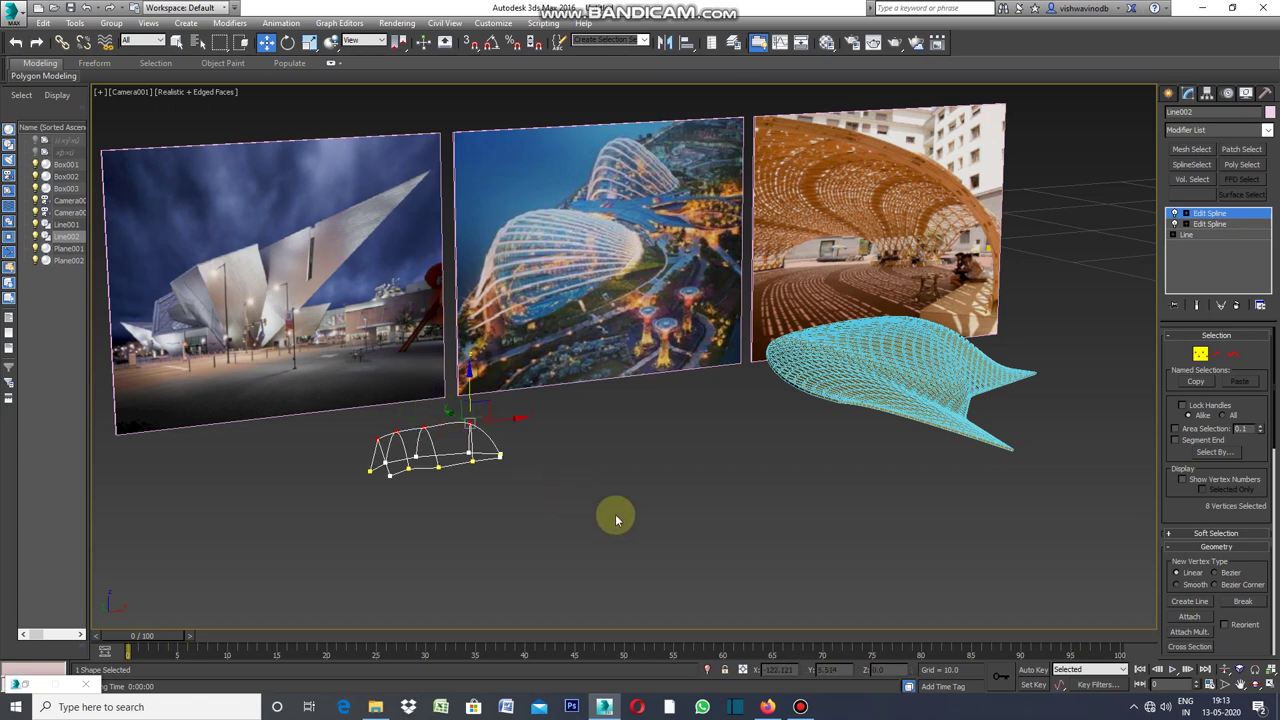
click(145, 95)
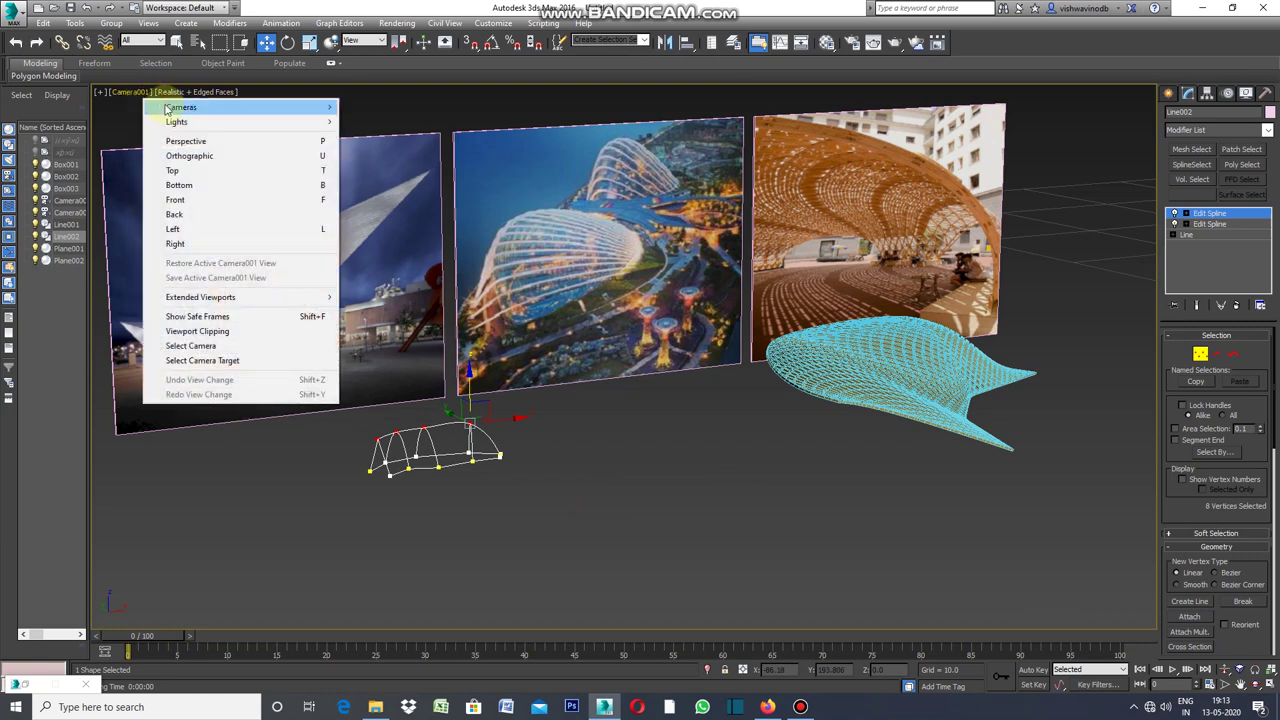
Step: Switch the view to Perspective and zoom and pan to frame the arched spline closely
click(185, 141)
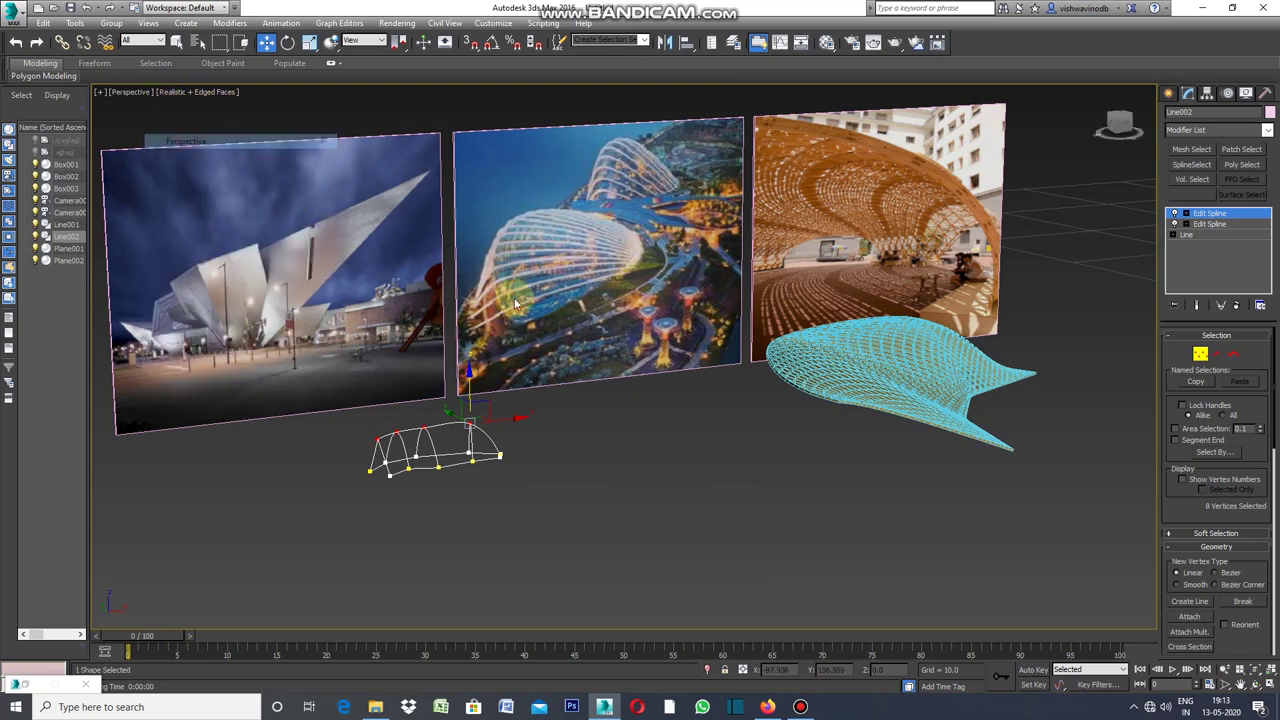
click(1225, 685)
scroll(480, 562, up, 2)
scroll(505, 540, up, 3)
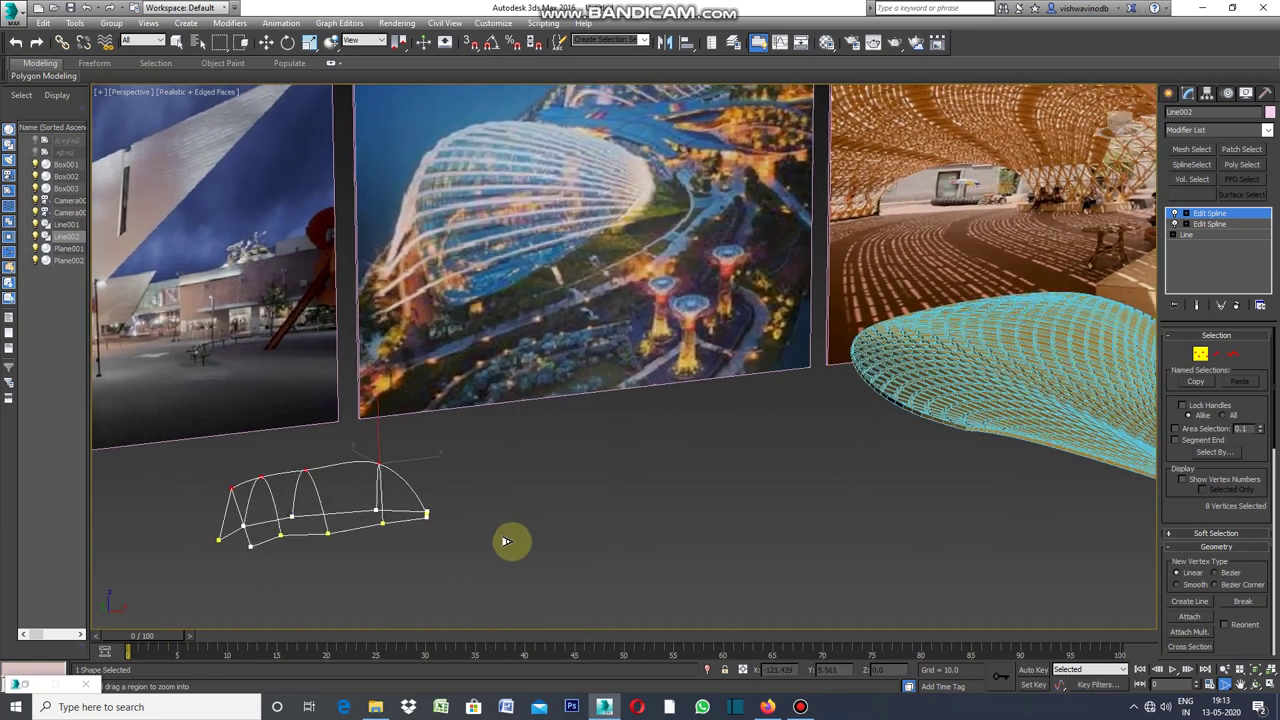
scroll(509, 537, up, 2)
click(1240, 685)
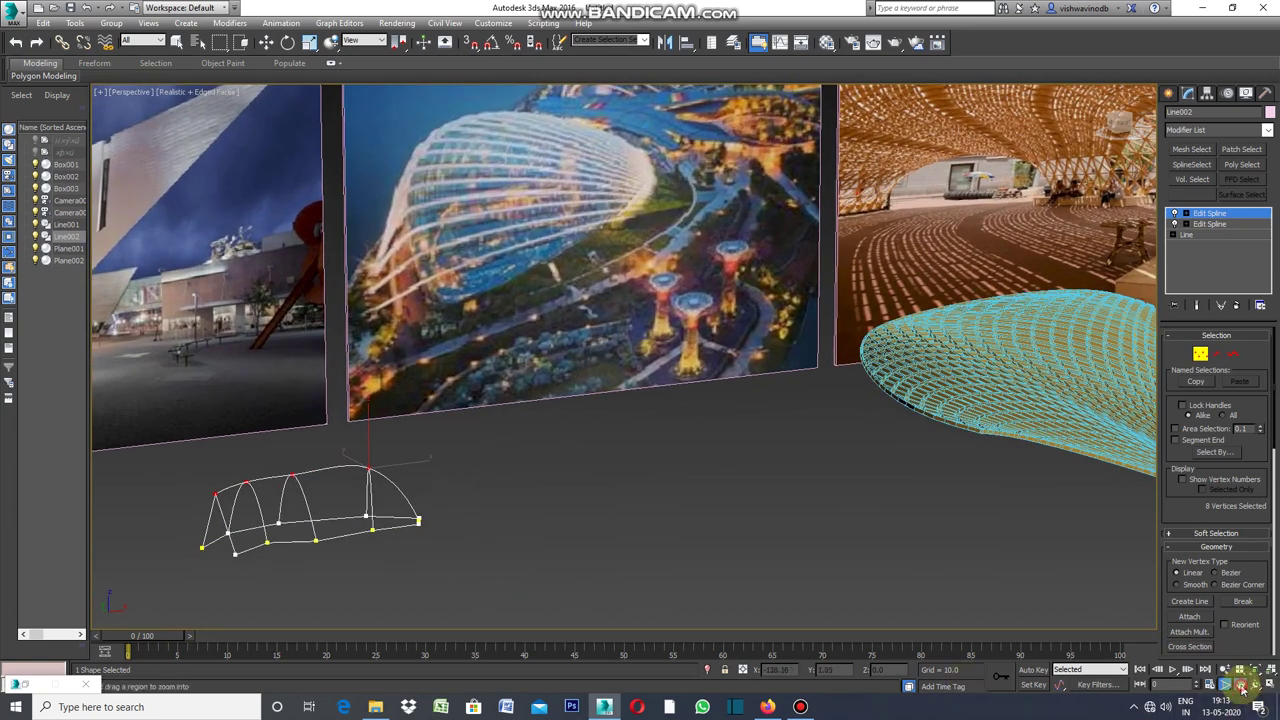
drag(806, 560, 951, 503)
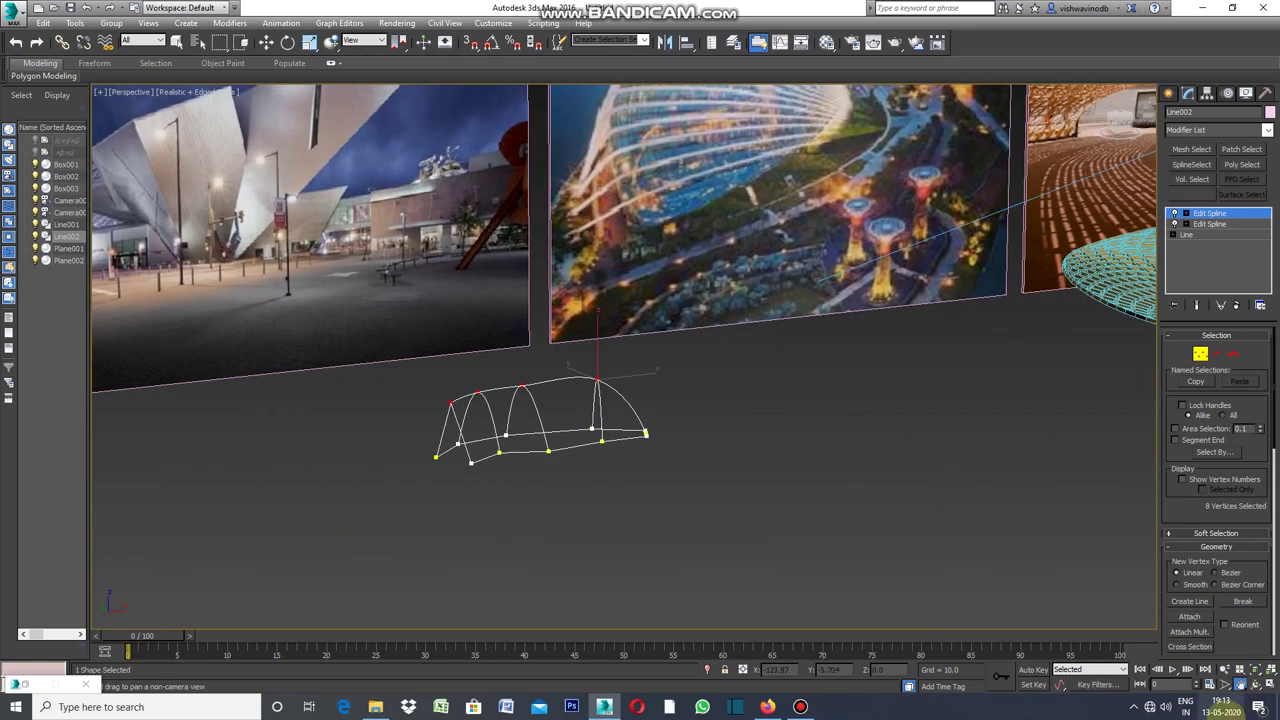
click(1226, 688)
drag(646, 566, 663, 551)
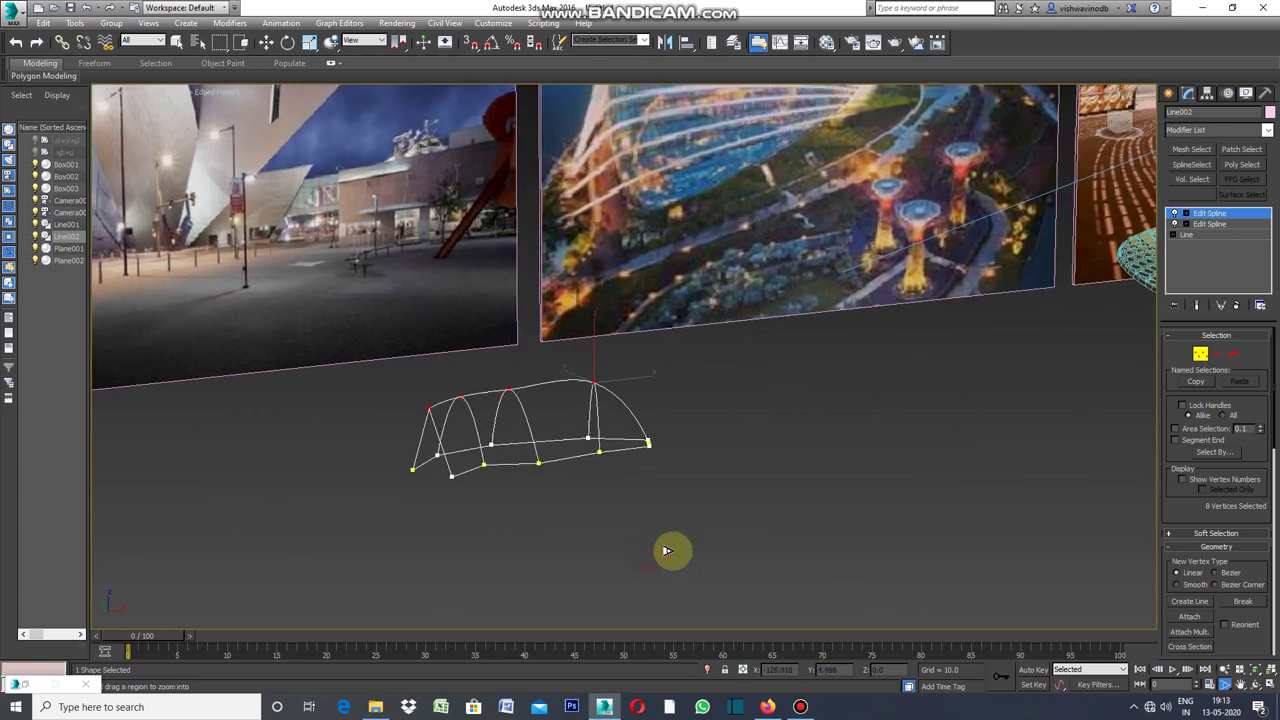
click(1240, 688)
drag(711, 549, 774, 515)
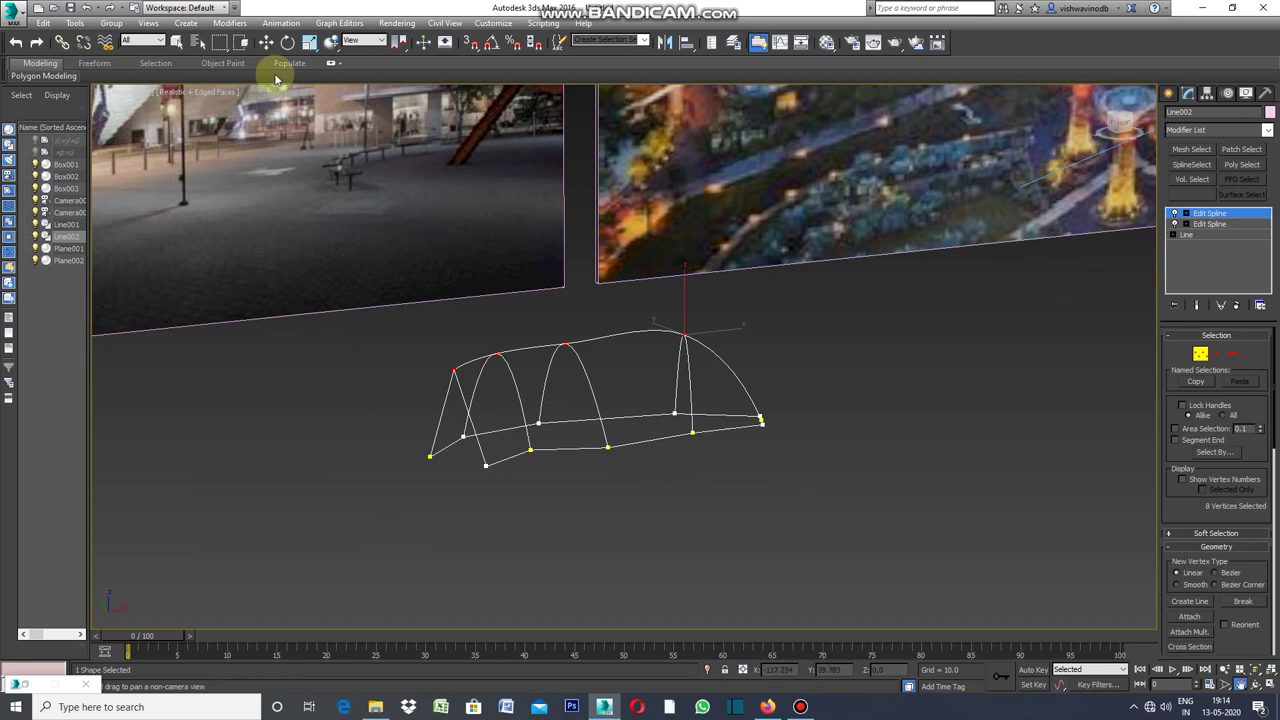
click(266, 43)
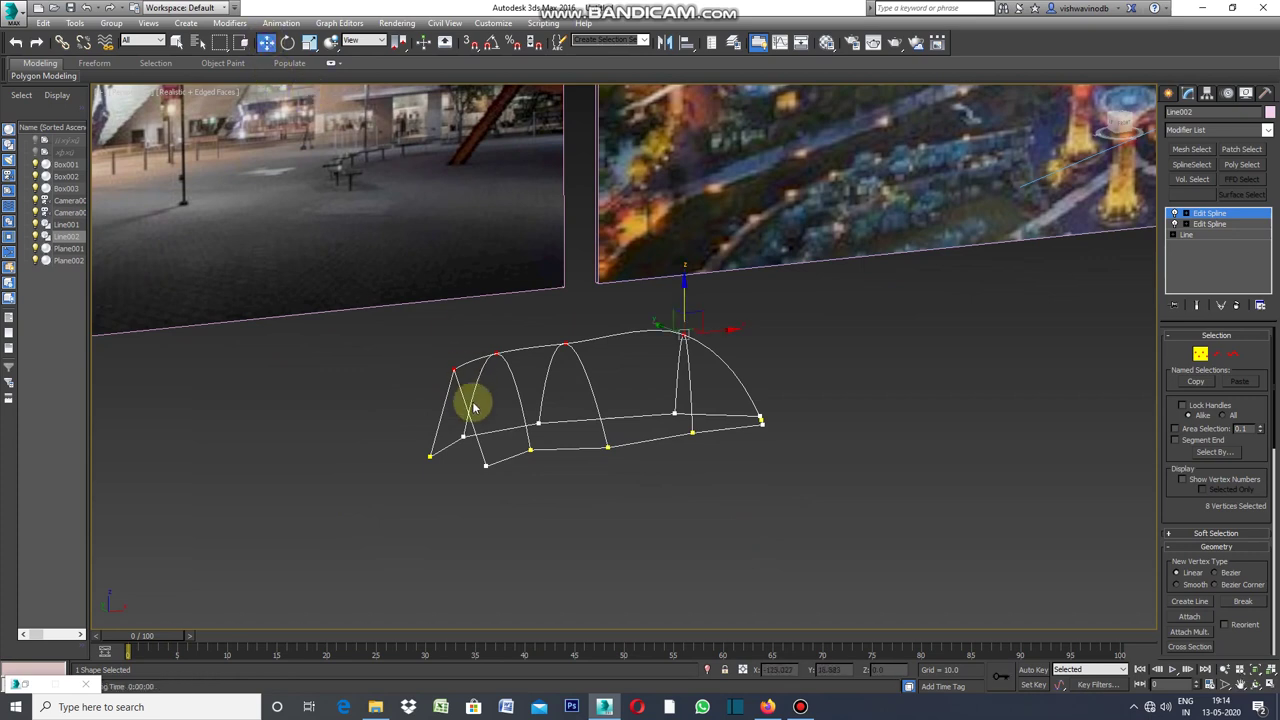
Step: Convert the selected arch vertices to Bezier Corner and reselect the left arch-top vertex
right_click(401, 394)
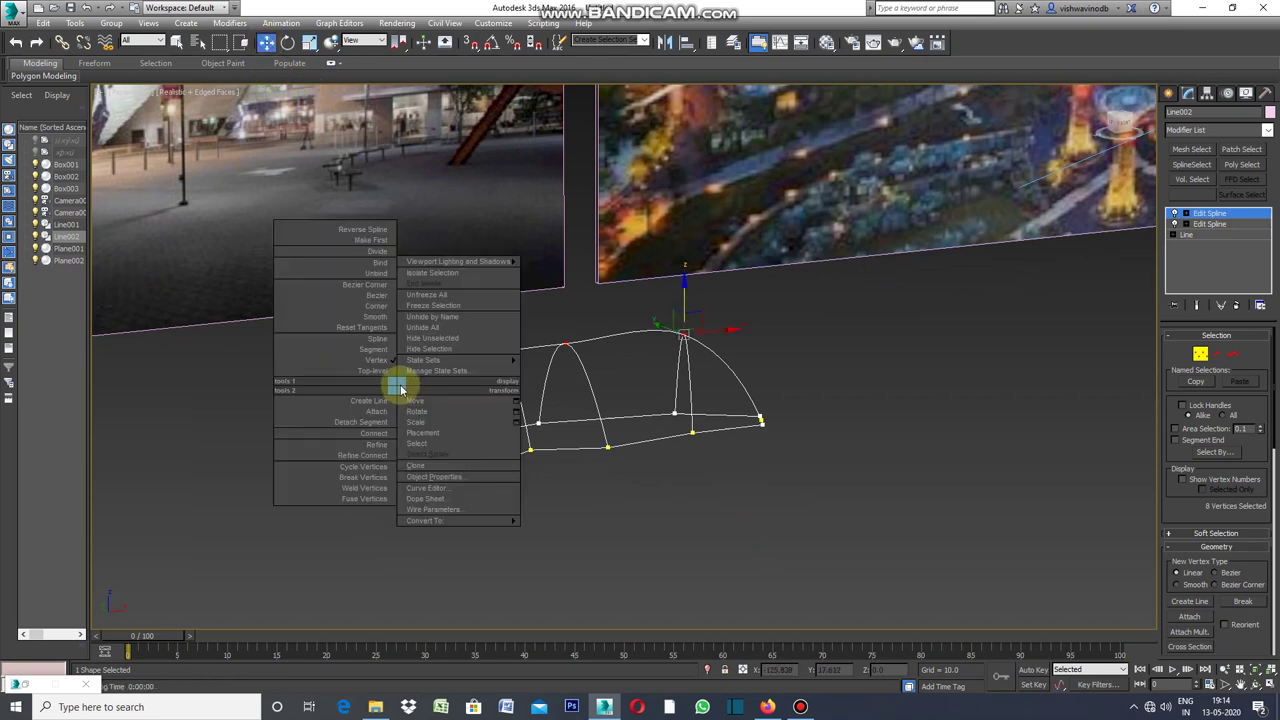
click(372, 285)
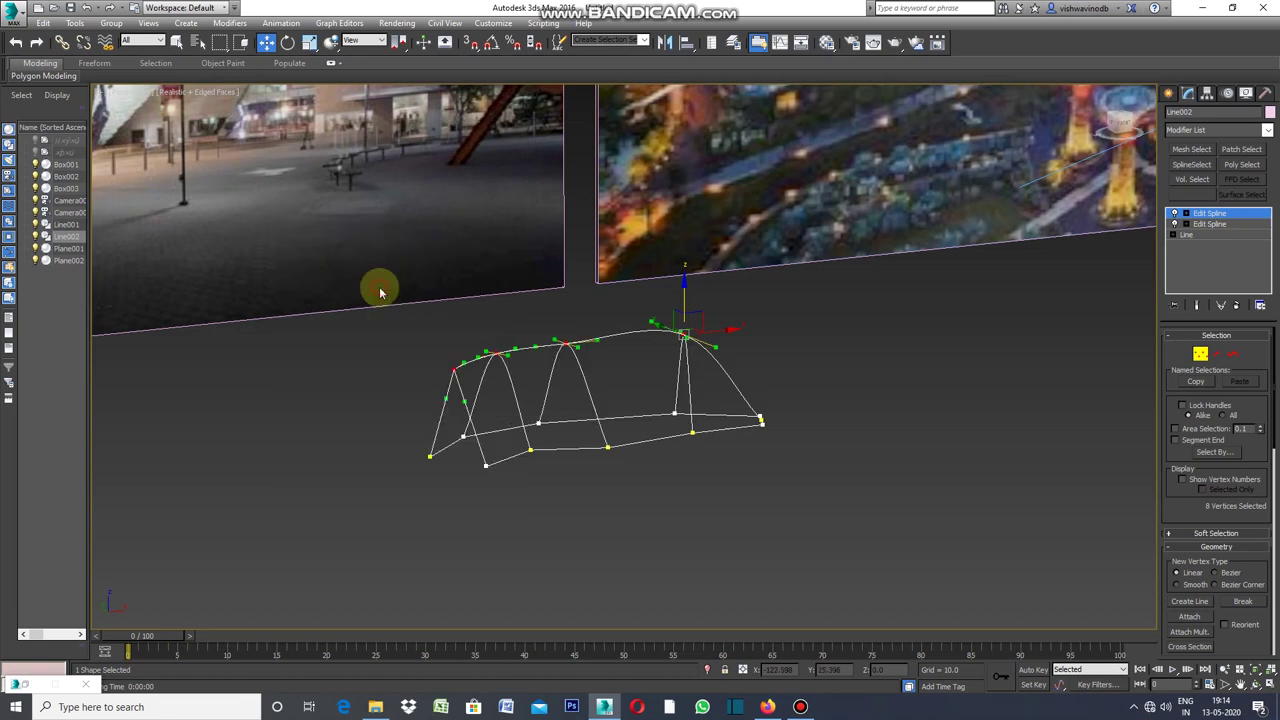
click(453, 367)
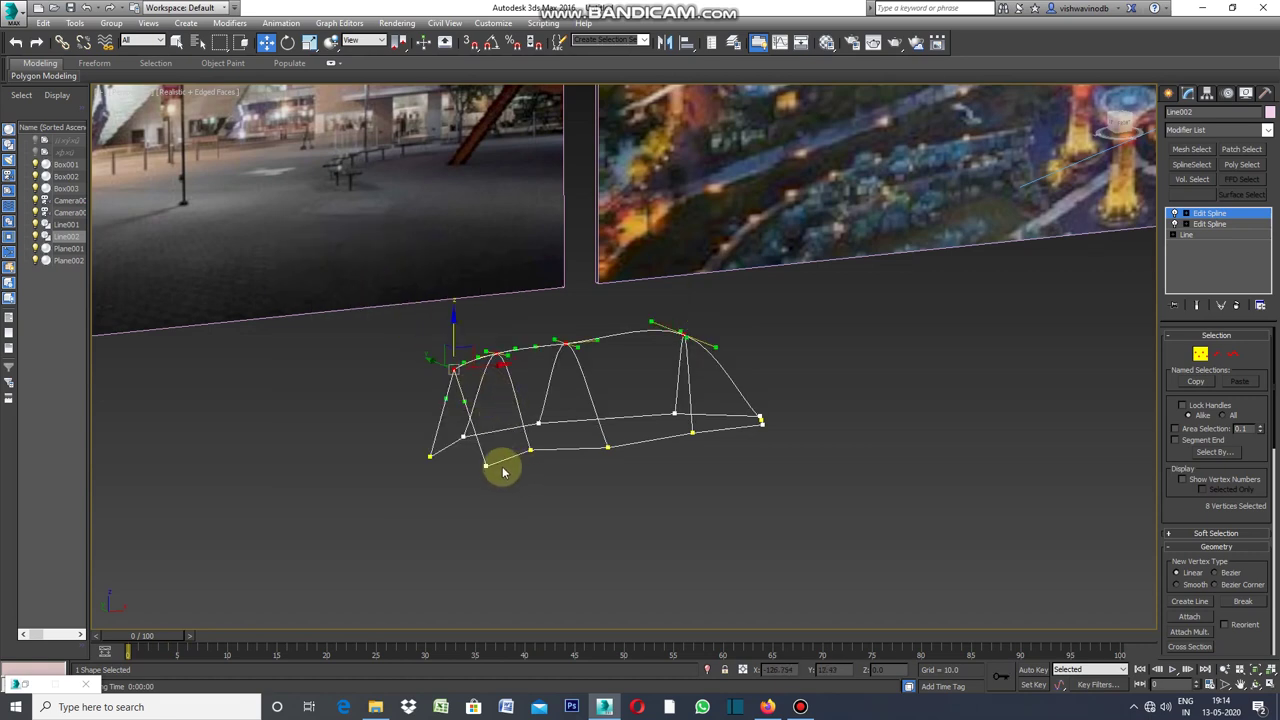
click(552, 489)
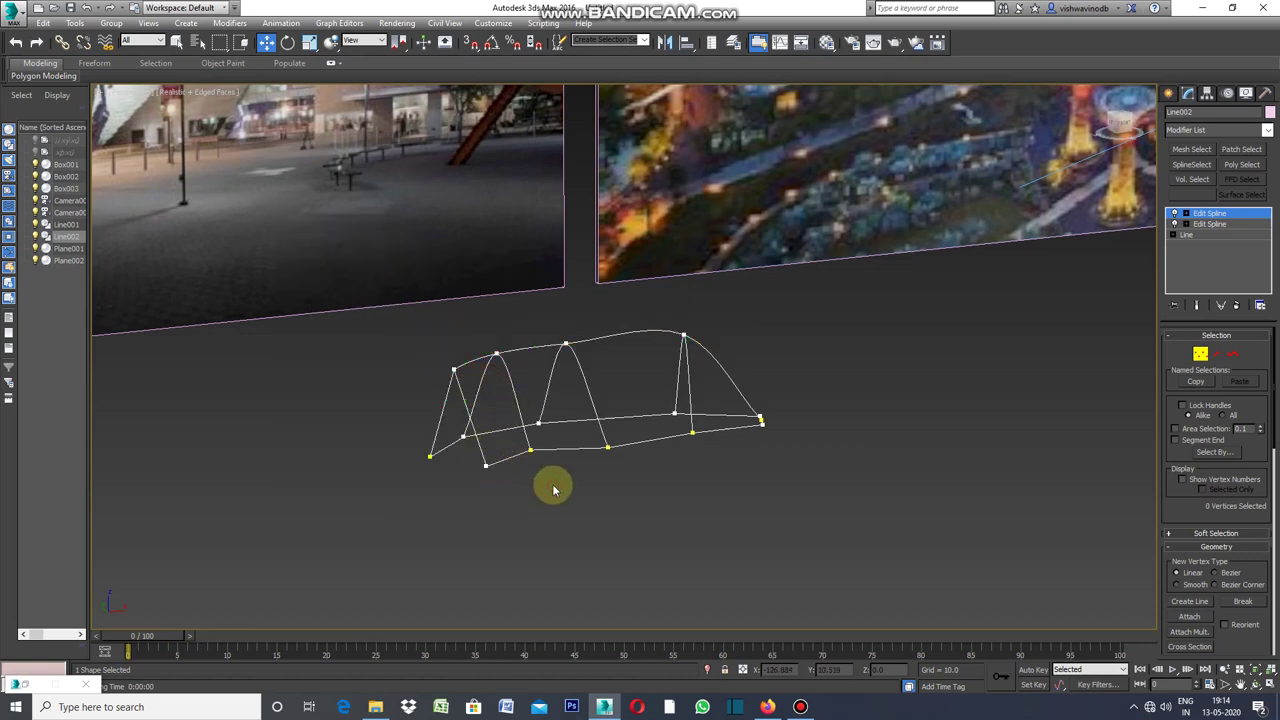
click(453, 368)
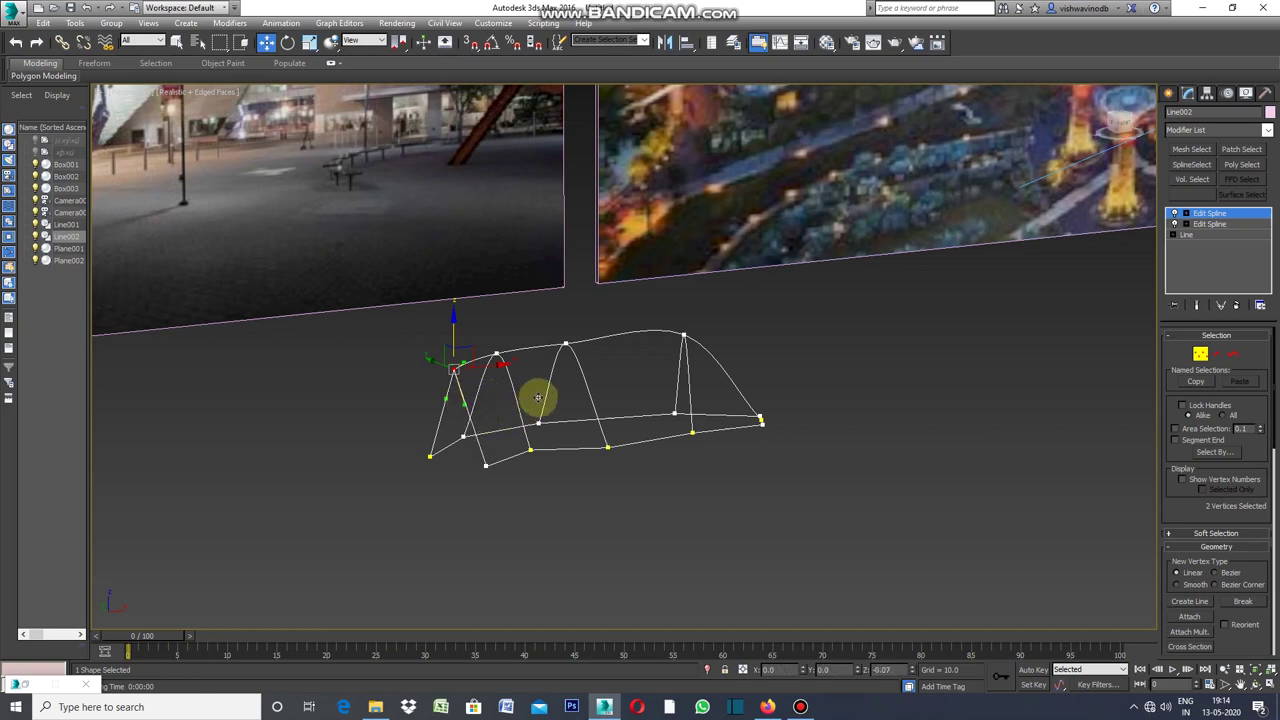
Step: Move the second arch's vertices rightward along X, lowering its rib and shifting the next peak
click(446, 396)
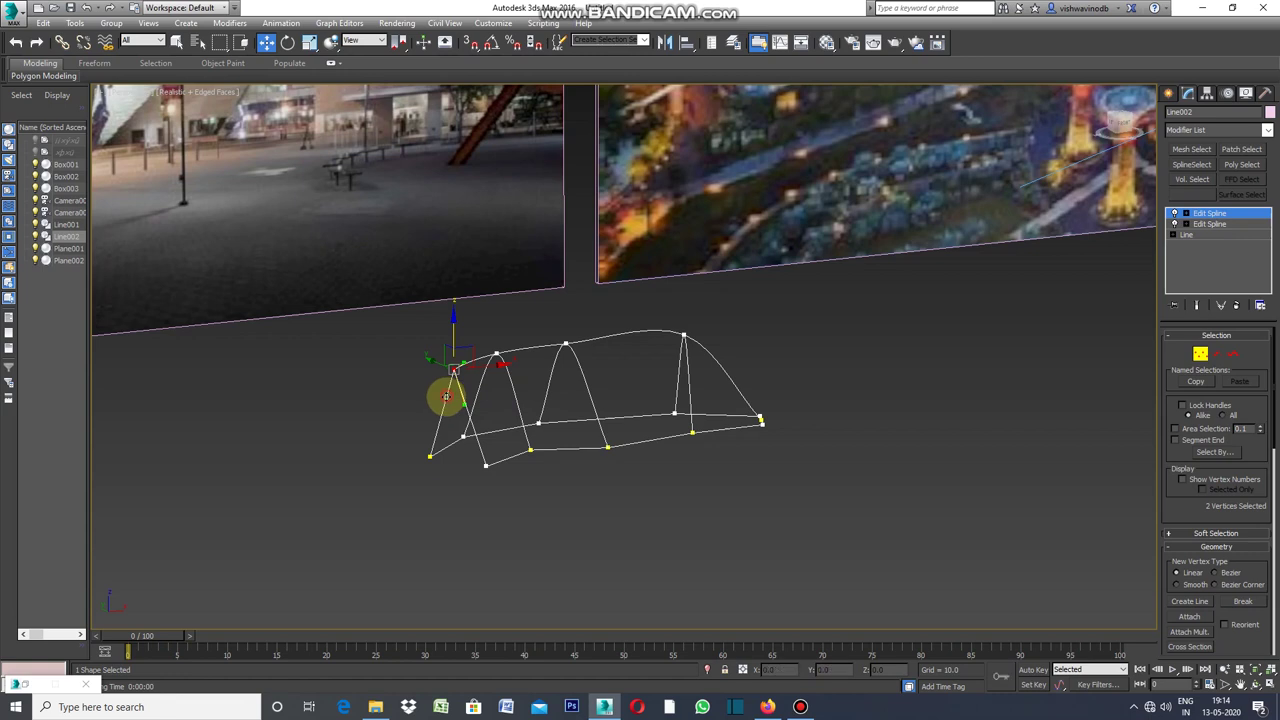
mouse_move(446, 396)
mouse_down()
mouse_move(341, 367)
mouse_move(476, 401)
mouse_move(464, 406)
mouse_move(564, 364)
mouse_up()
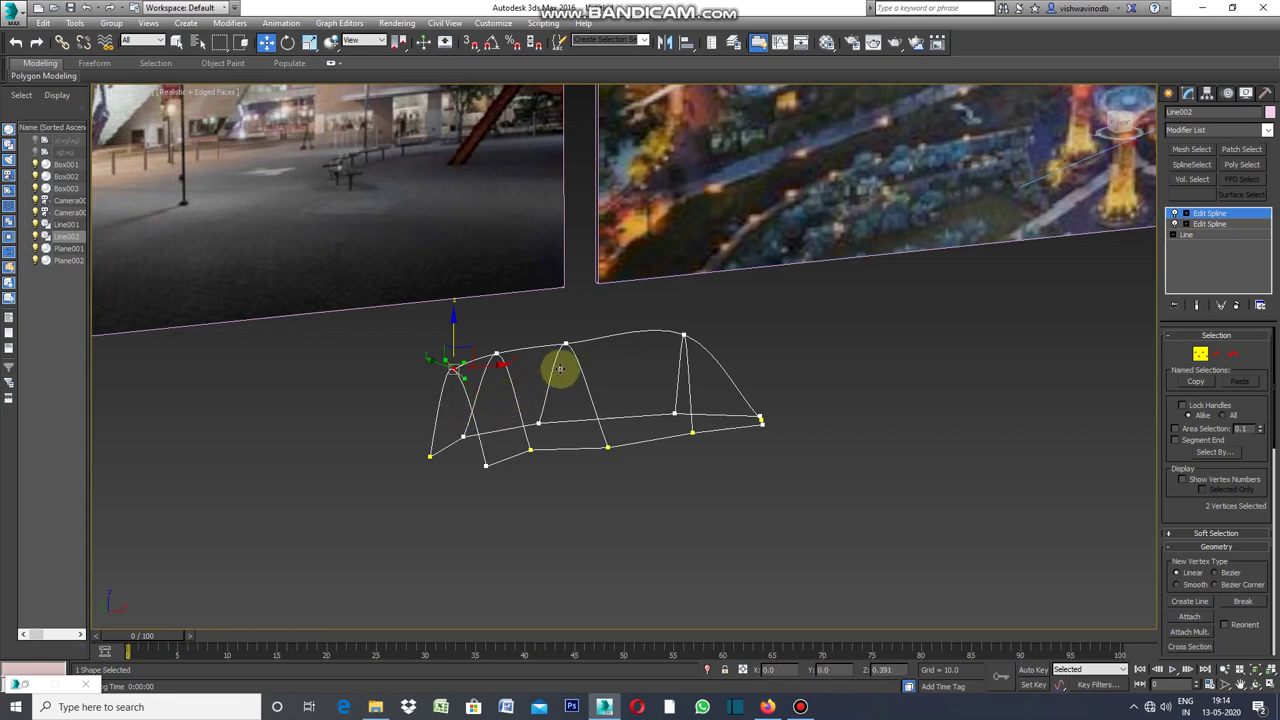
drag(564, 364, 522, 352)
click(494, 356)
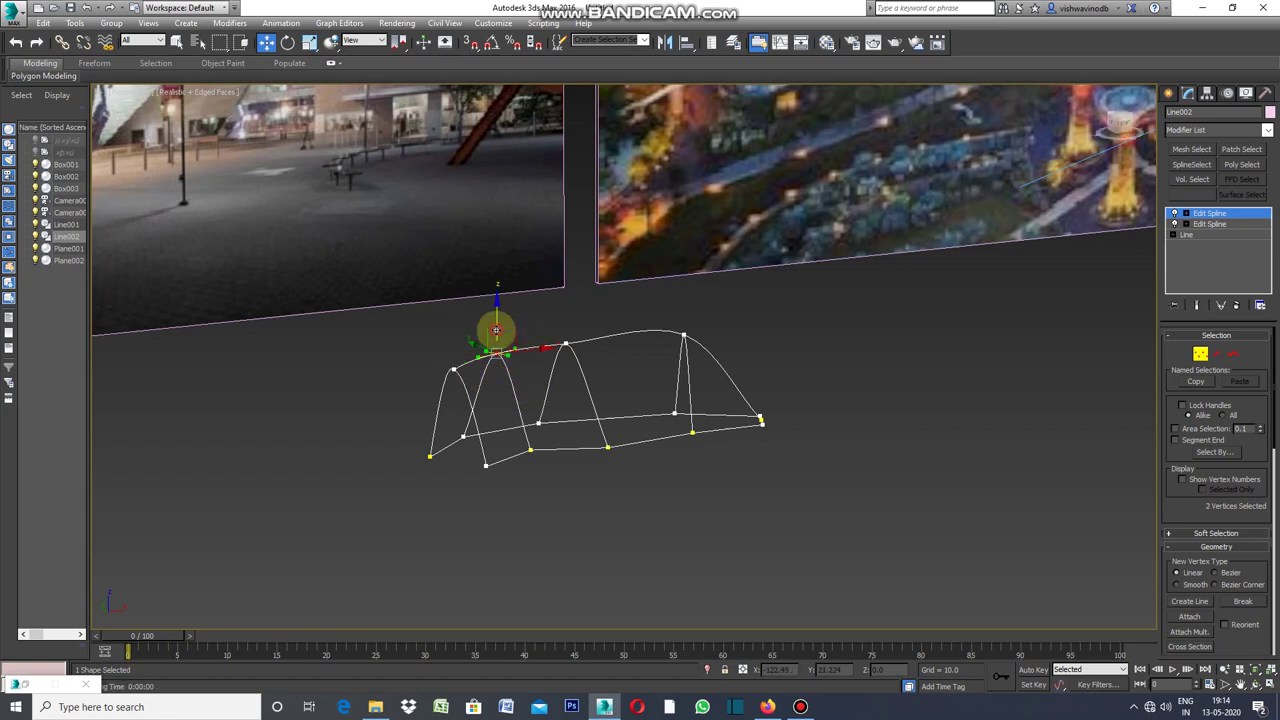
mouse_move(496, 330)
mouse_down()
mouse_move(533, 347)
mouse_move(502, 330)
mouse_move(505, 385)
mouse_up()
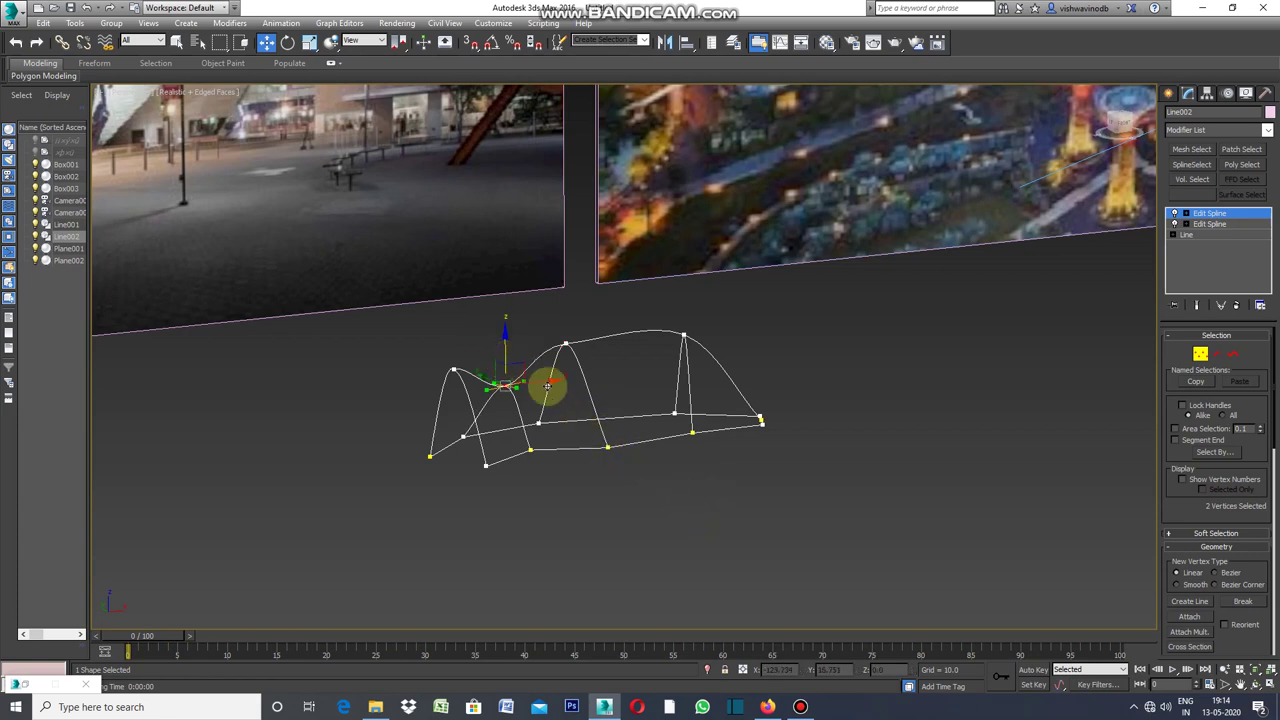
drag(540, 381, 566, 390)
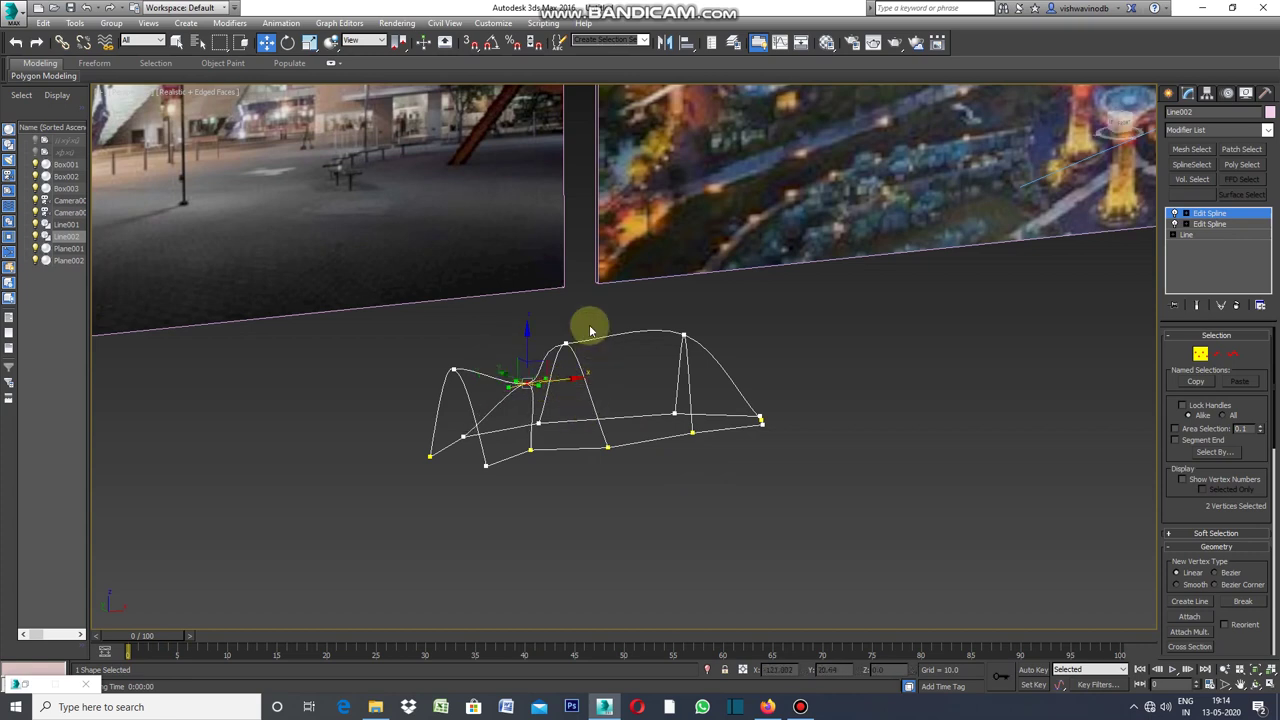
click(565, 346)
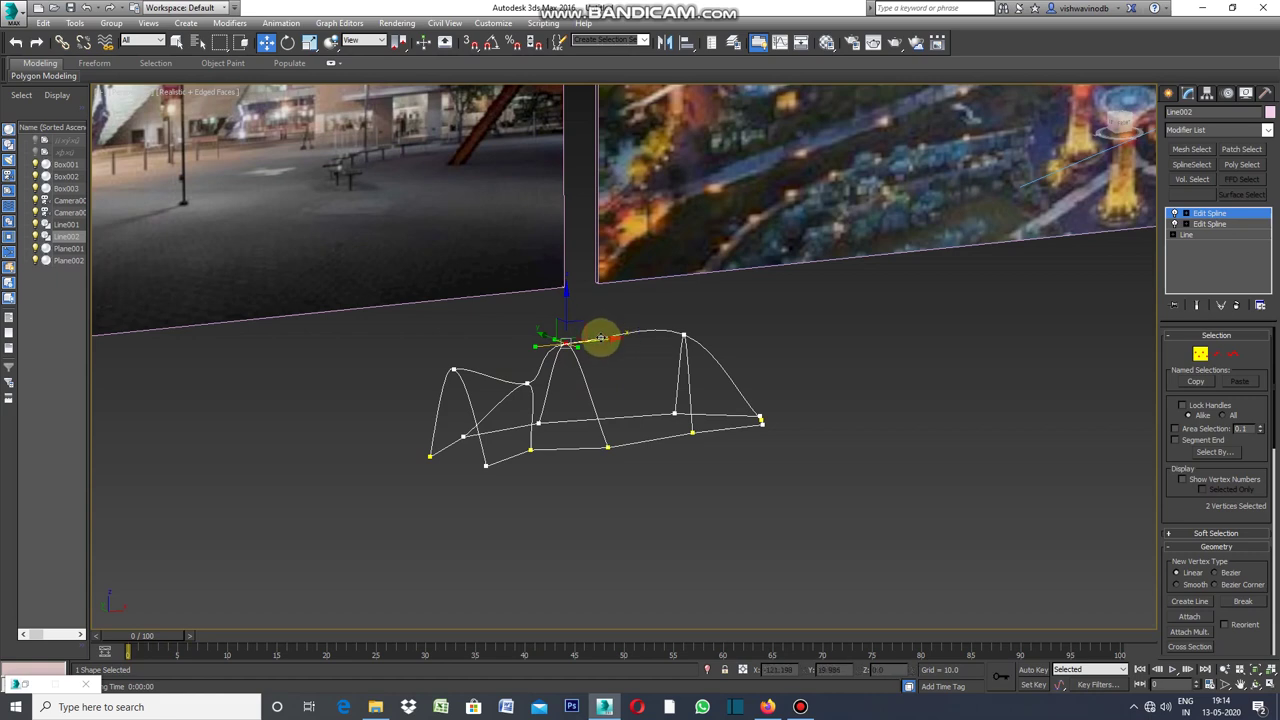
drag(601, 338, 646, 338)
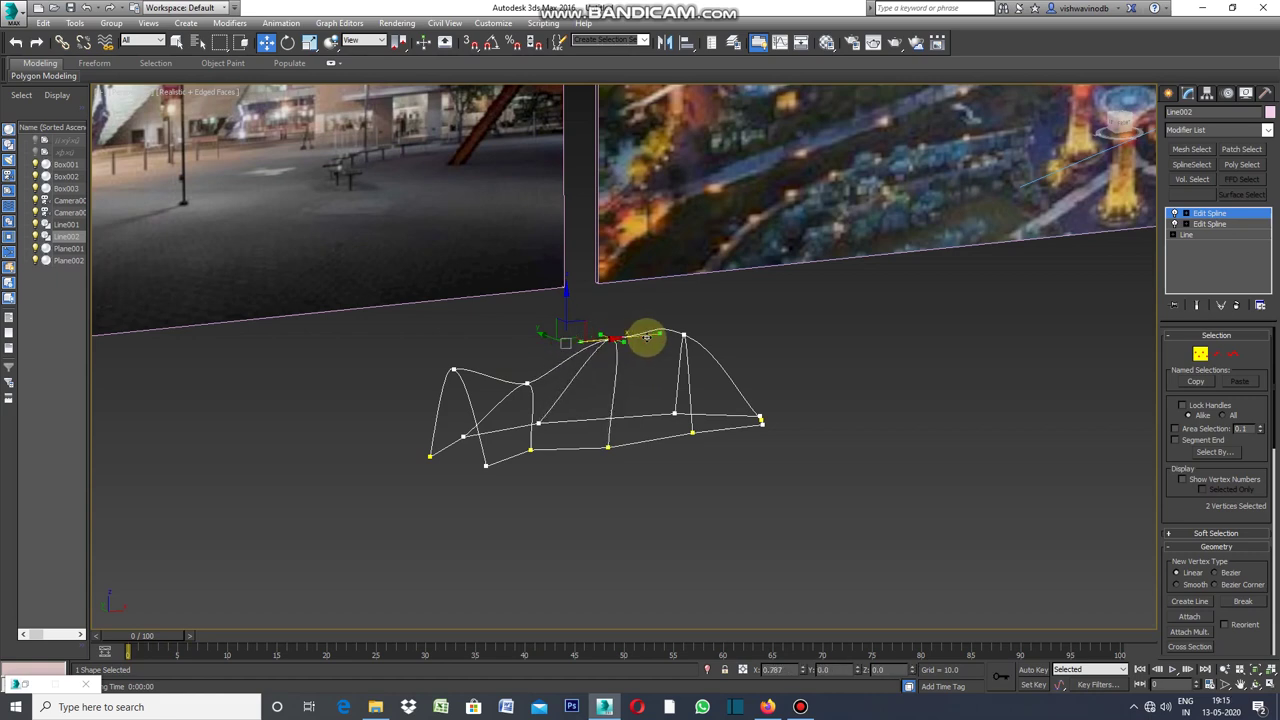
click(727, 508)
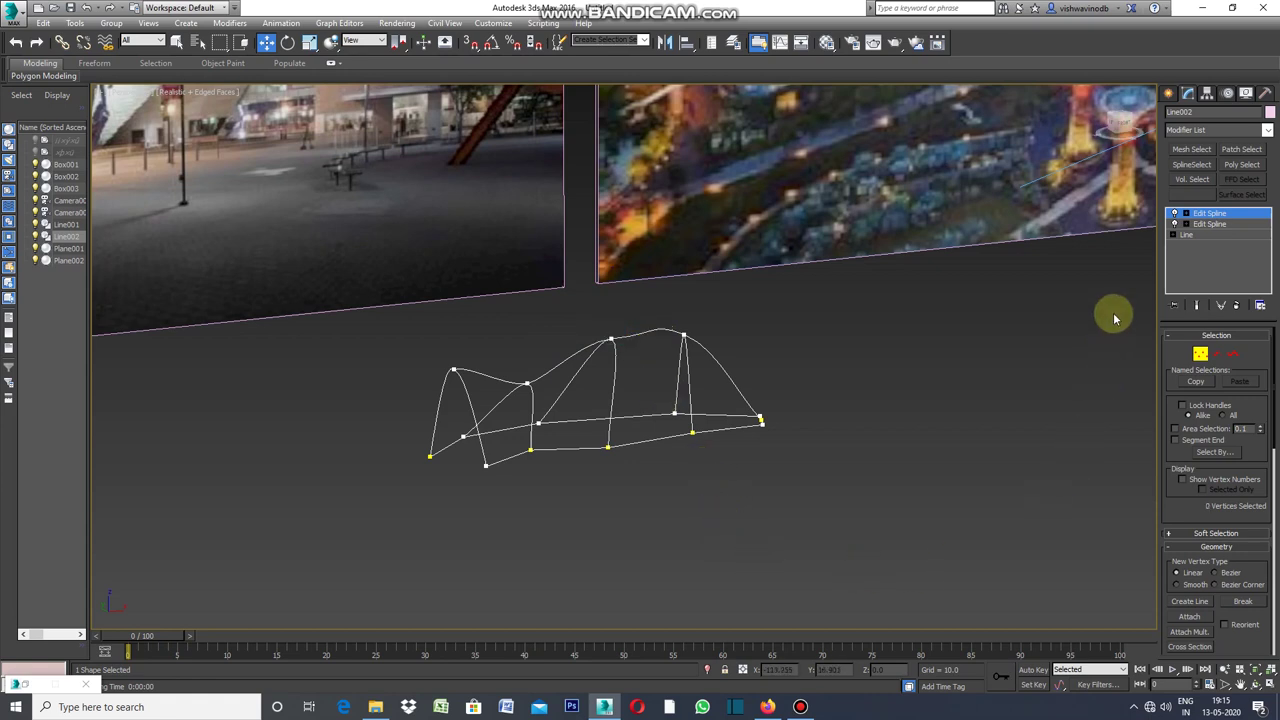
Step: Add a Surface modifier to Line002 to skin the spline cage into a wavy canopy
click(1169, 94)
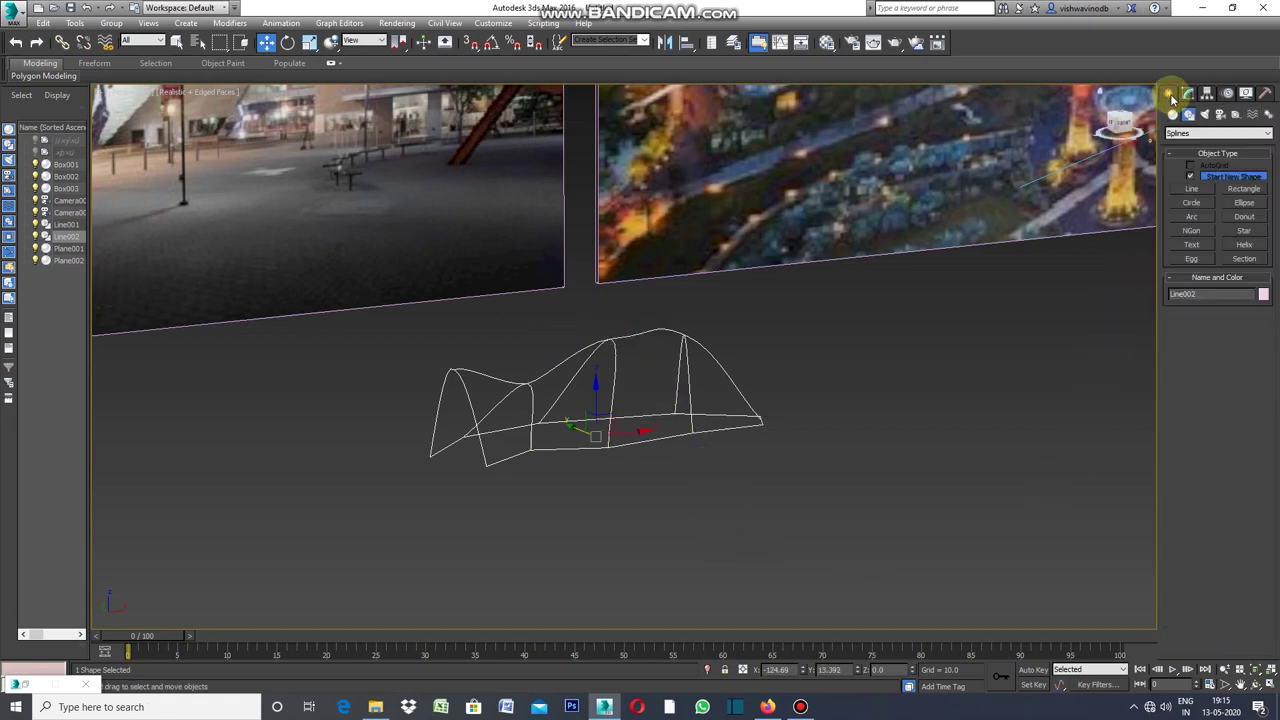
right_click(751, 511)
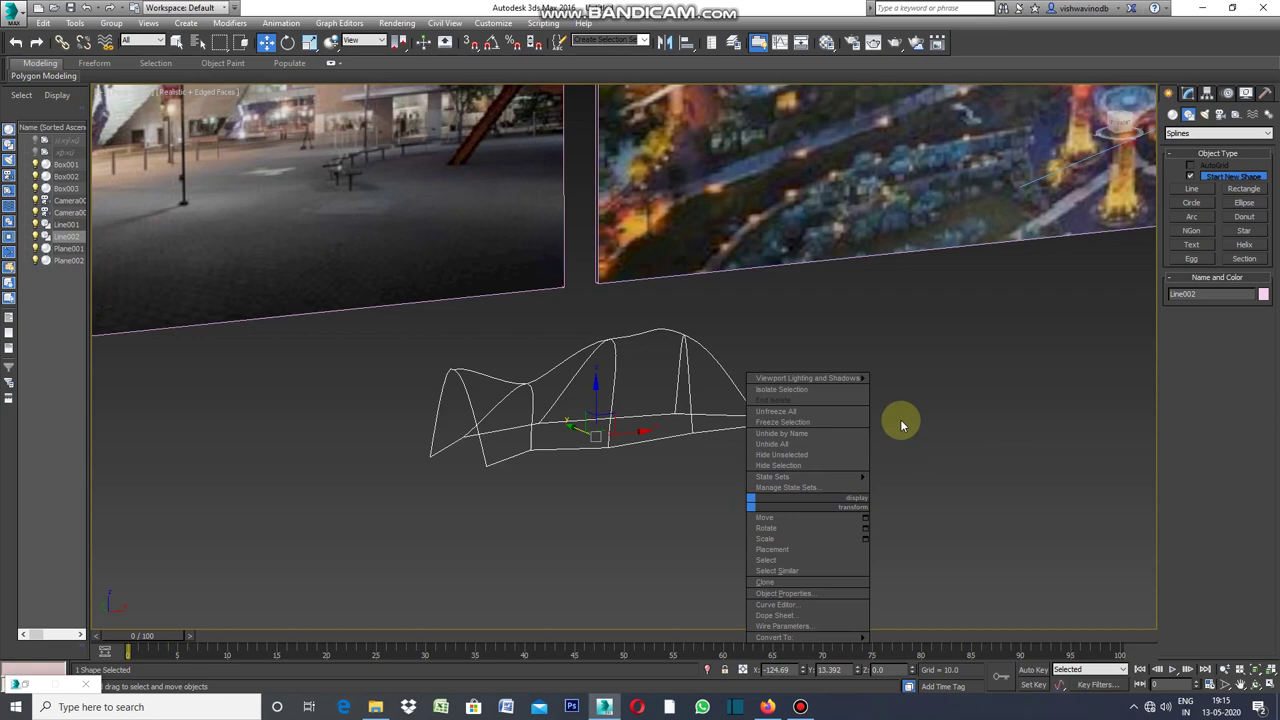
click(941, 426)
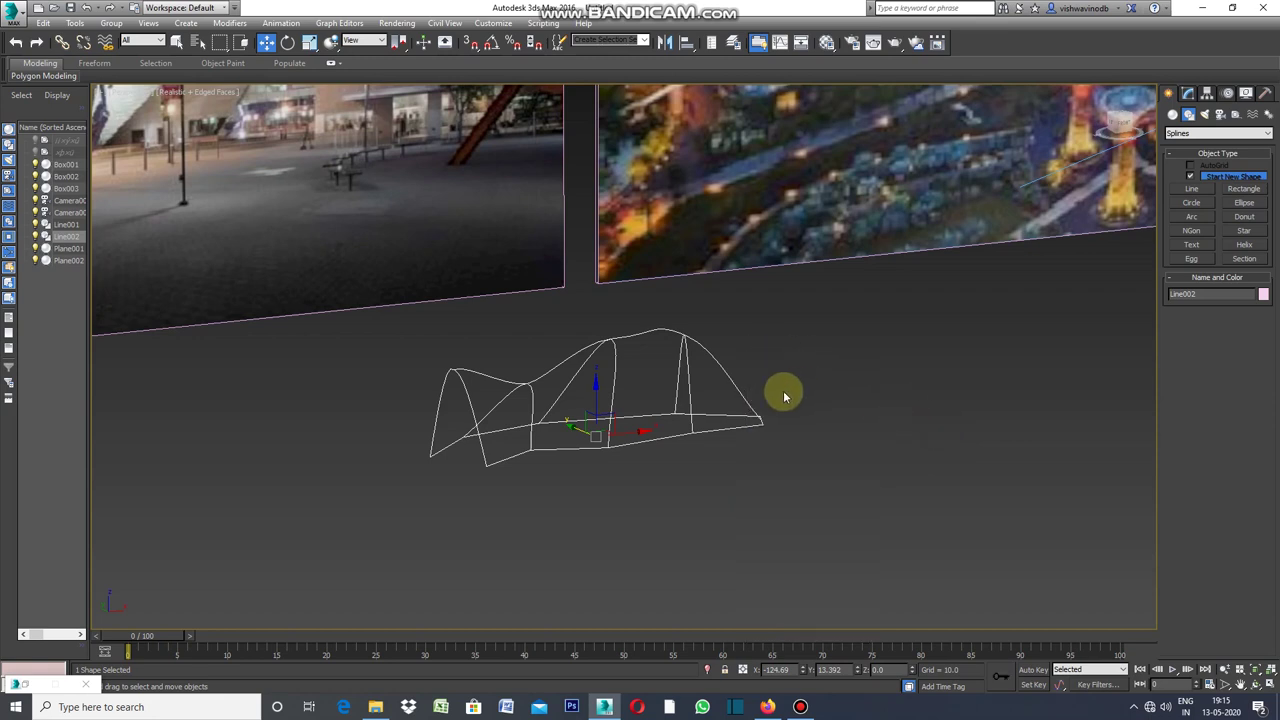
click(1189, 95)
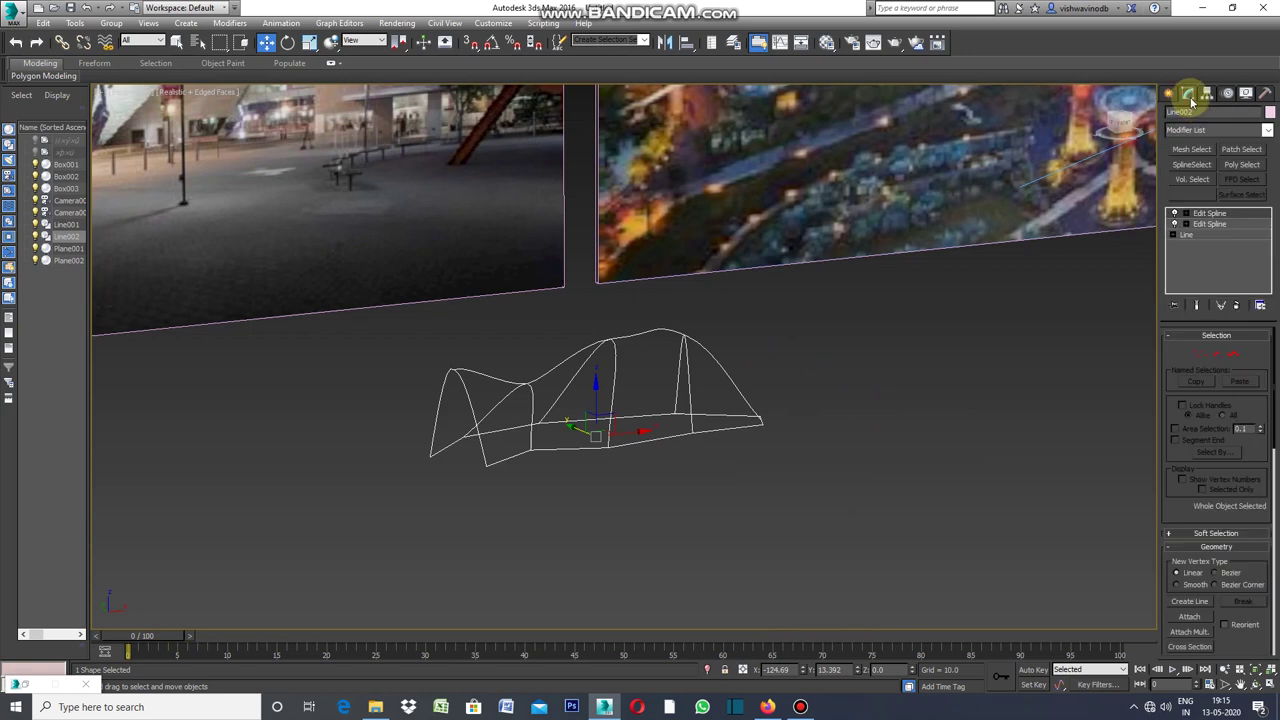
click(1268, 133)
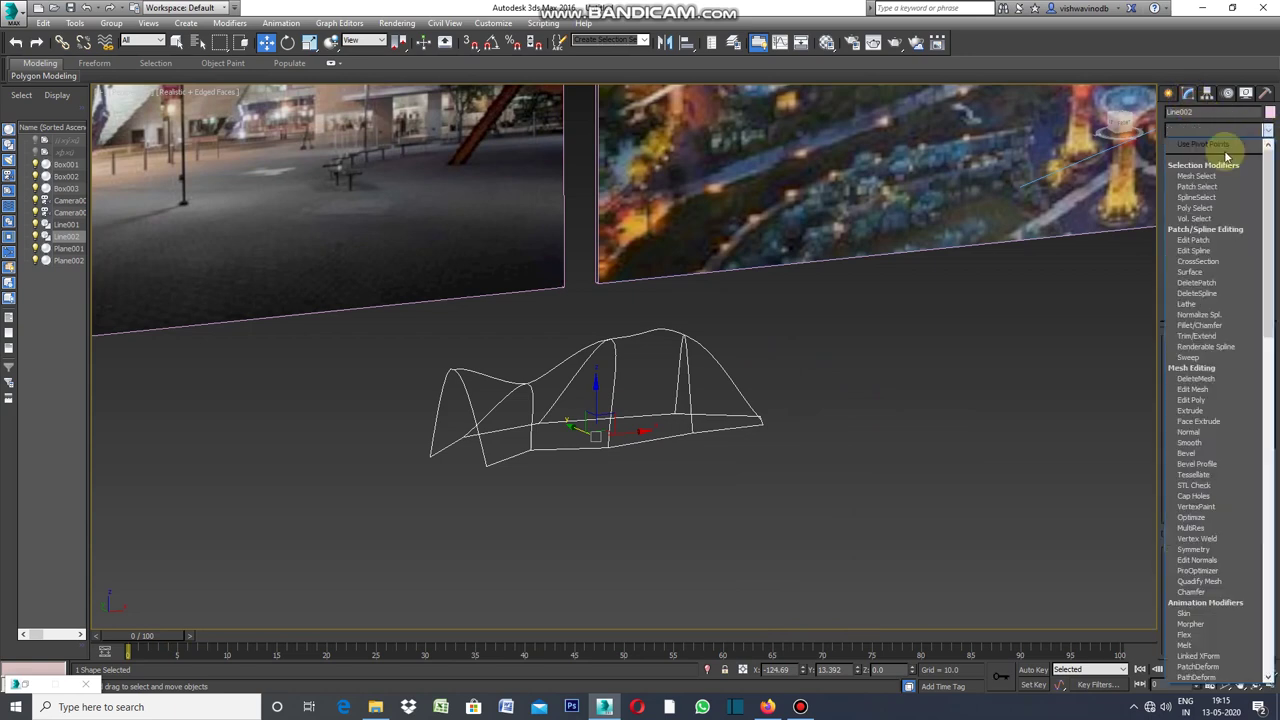
click(1205, 272)
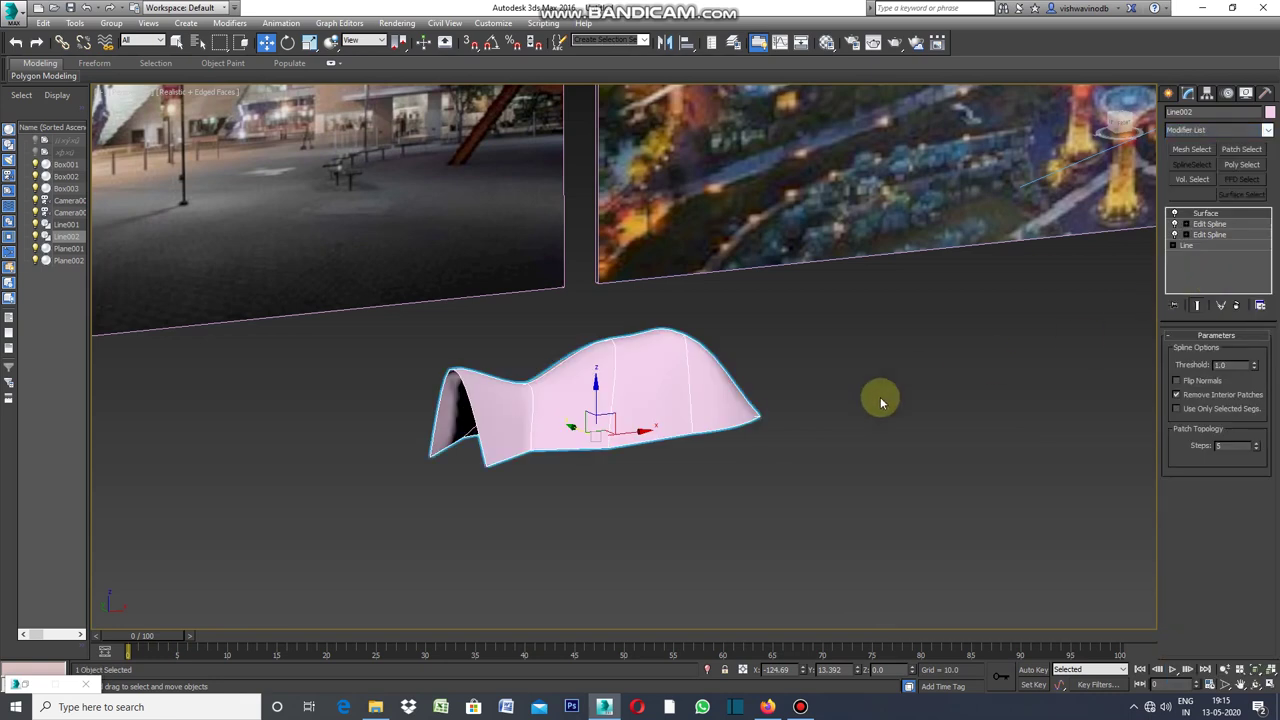
Step: Zoom in on the pink canopy surface and return to Select and Move
click(1224, 685)
scroll(652, 520, up, 1)
scroll(670, 510, up, 2)
scroll(687, 500, up, 1)
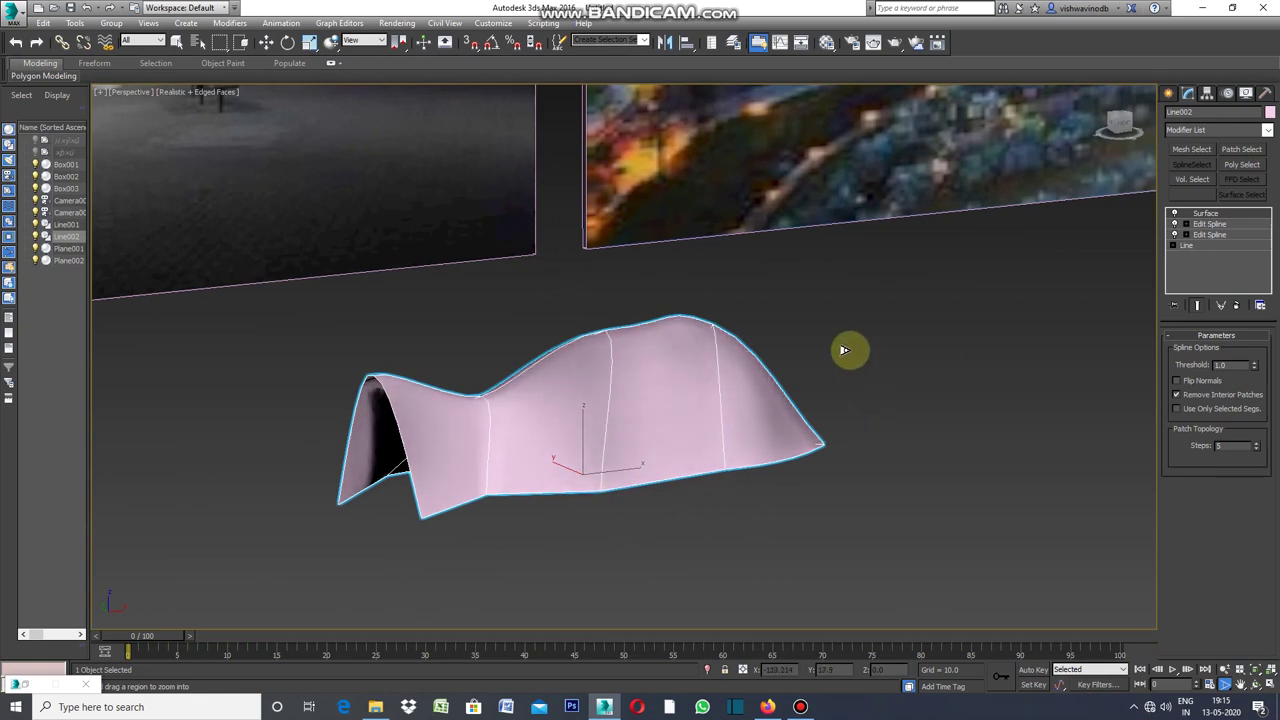
key(w)
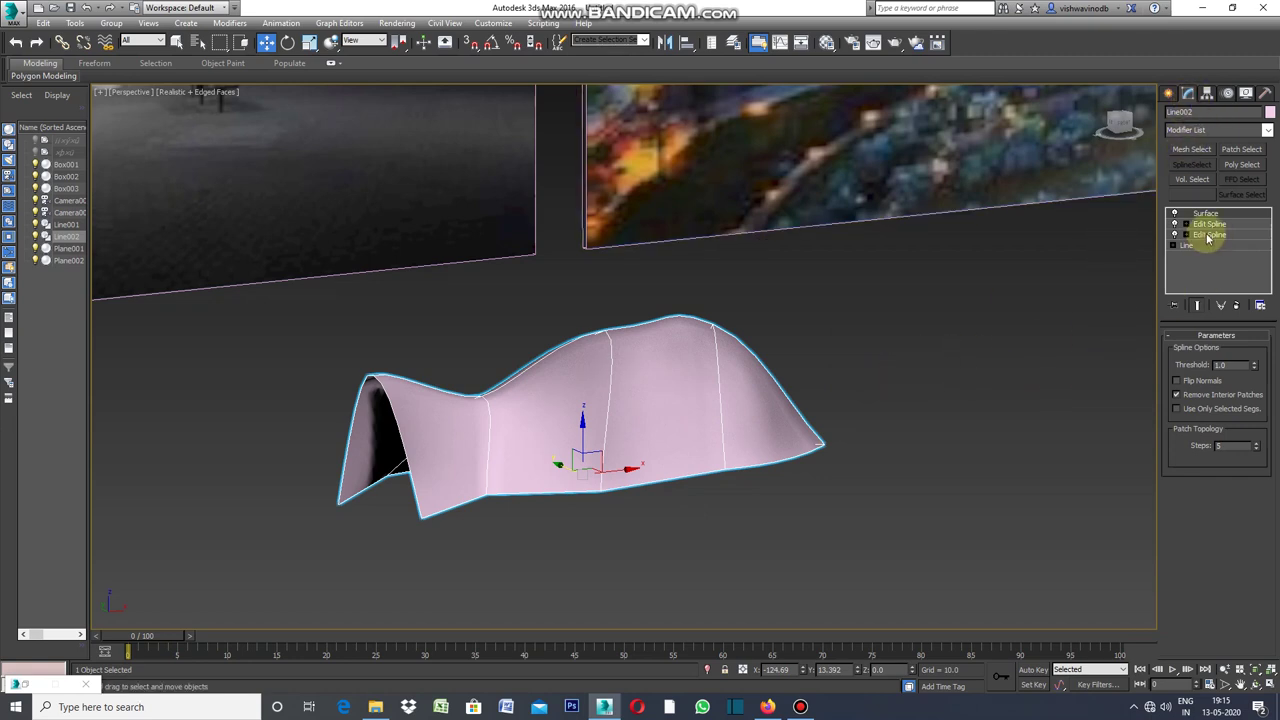
right_click(881, 333)
mouse_move(920, 462)
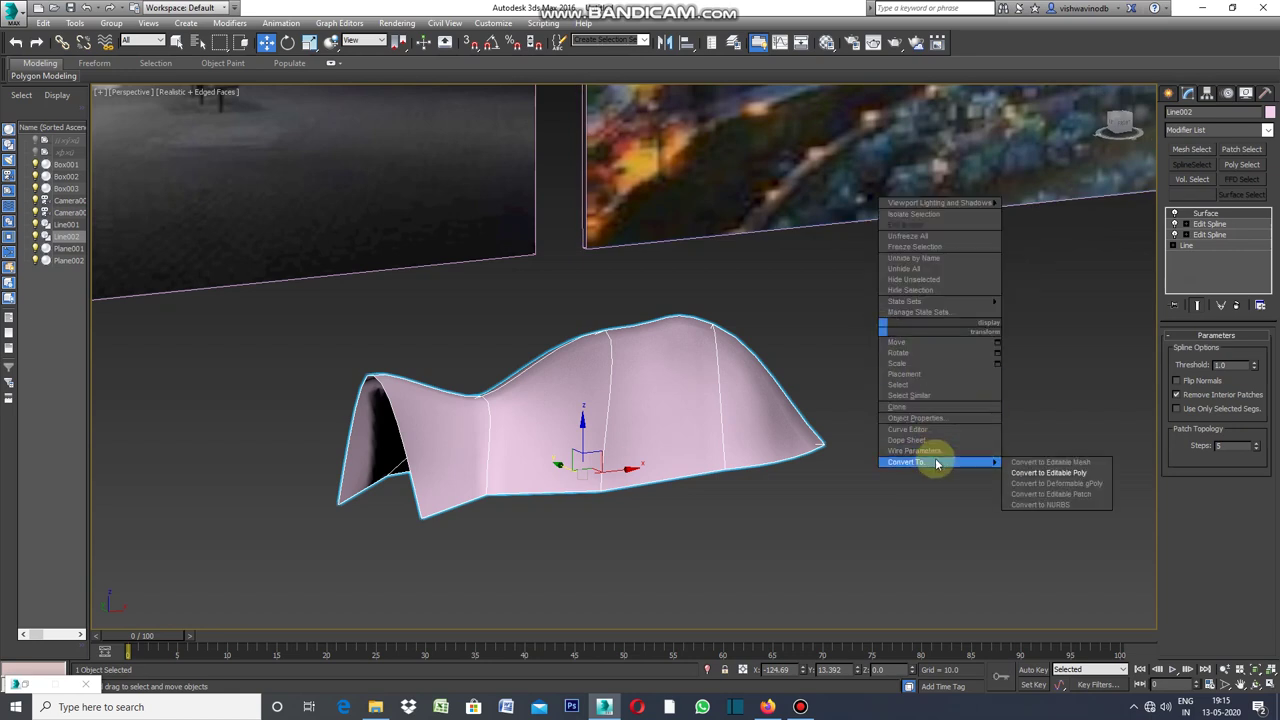
Step: Convert the canopy surface to an Editable Poly and enter Edge sub-object level
click(1035, 472)
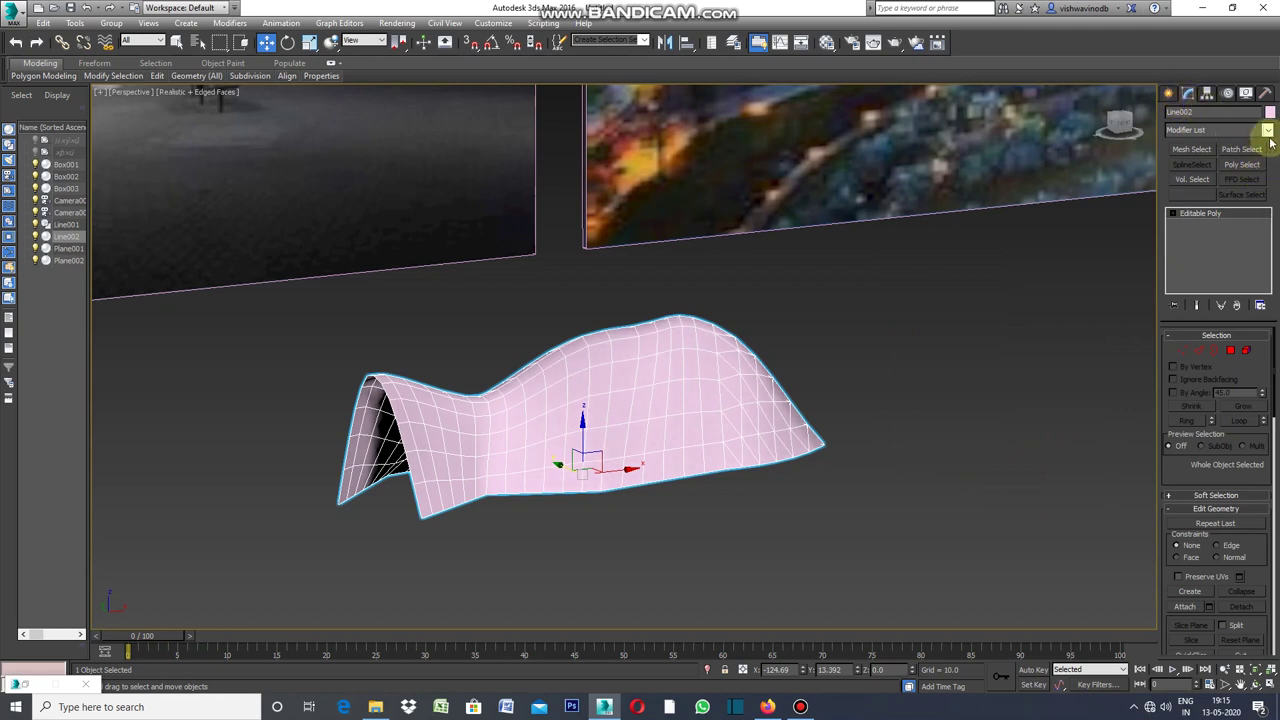
click(1201, 354)
click(1199, 351)
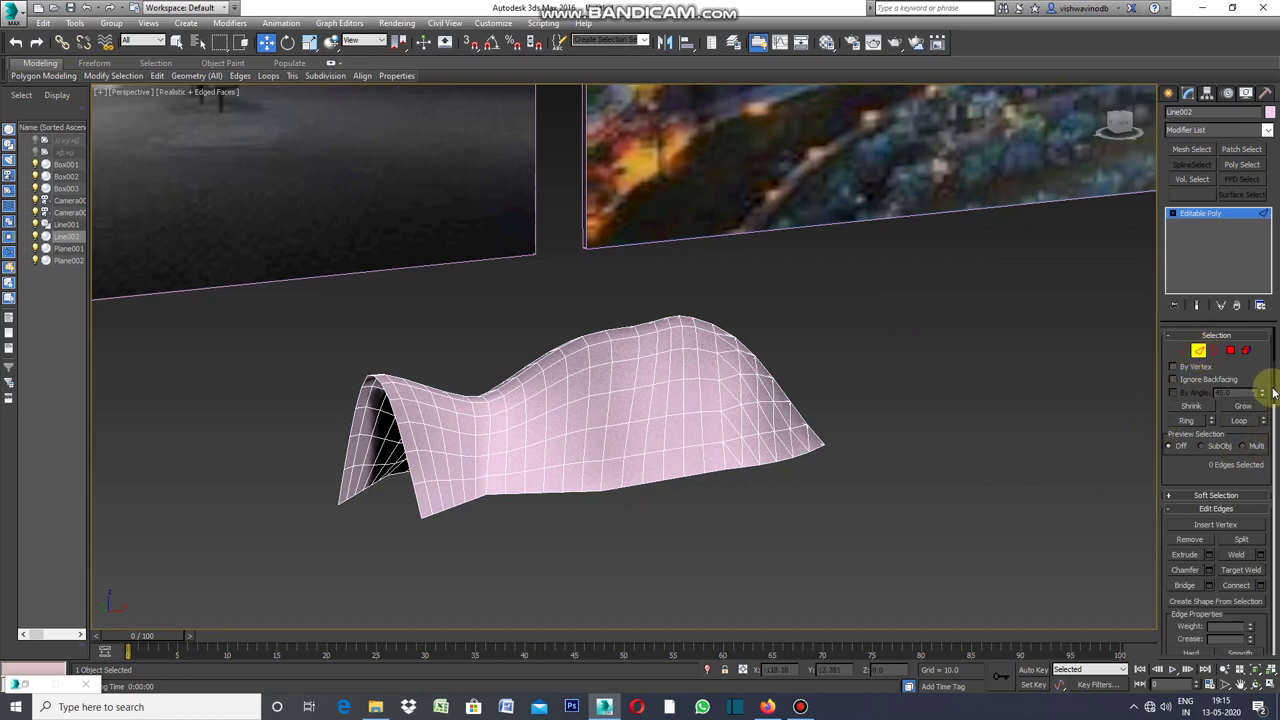
drag(1272, 392, 1275, 465)
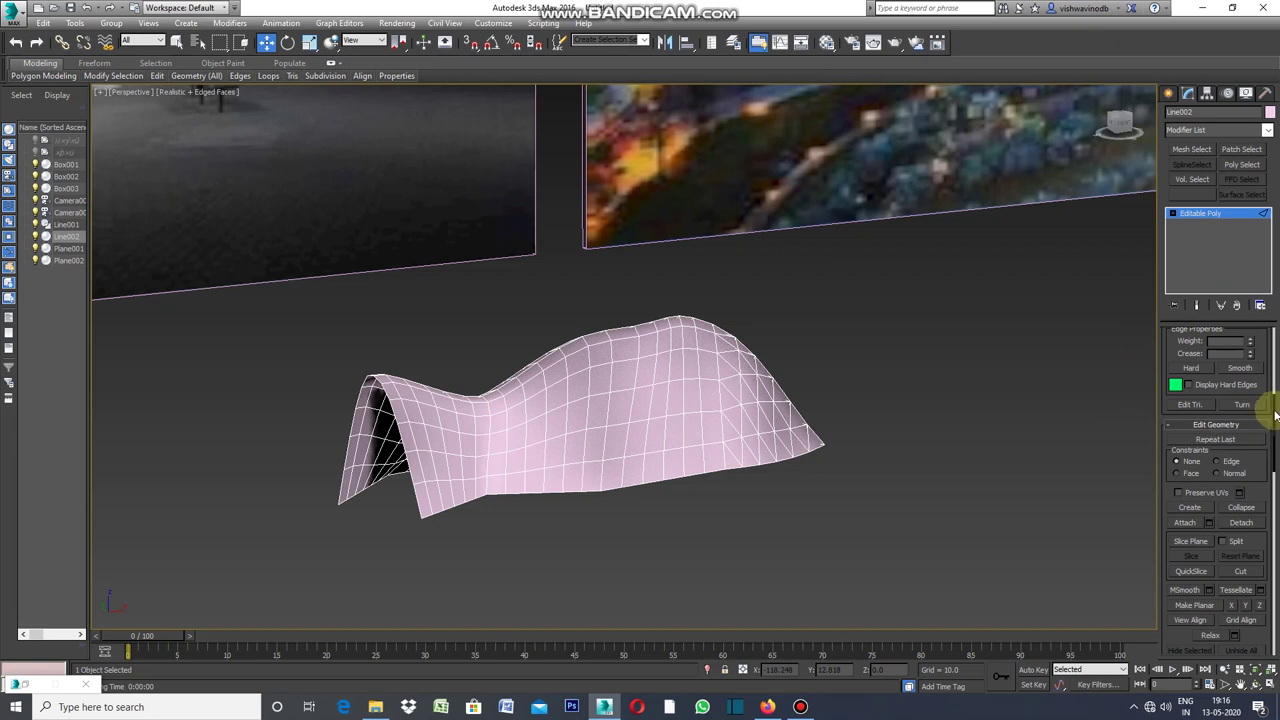
drag(1275, 415, 1277, 420)
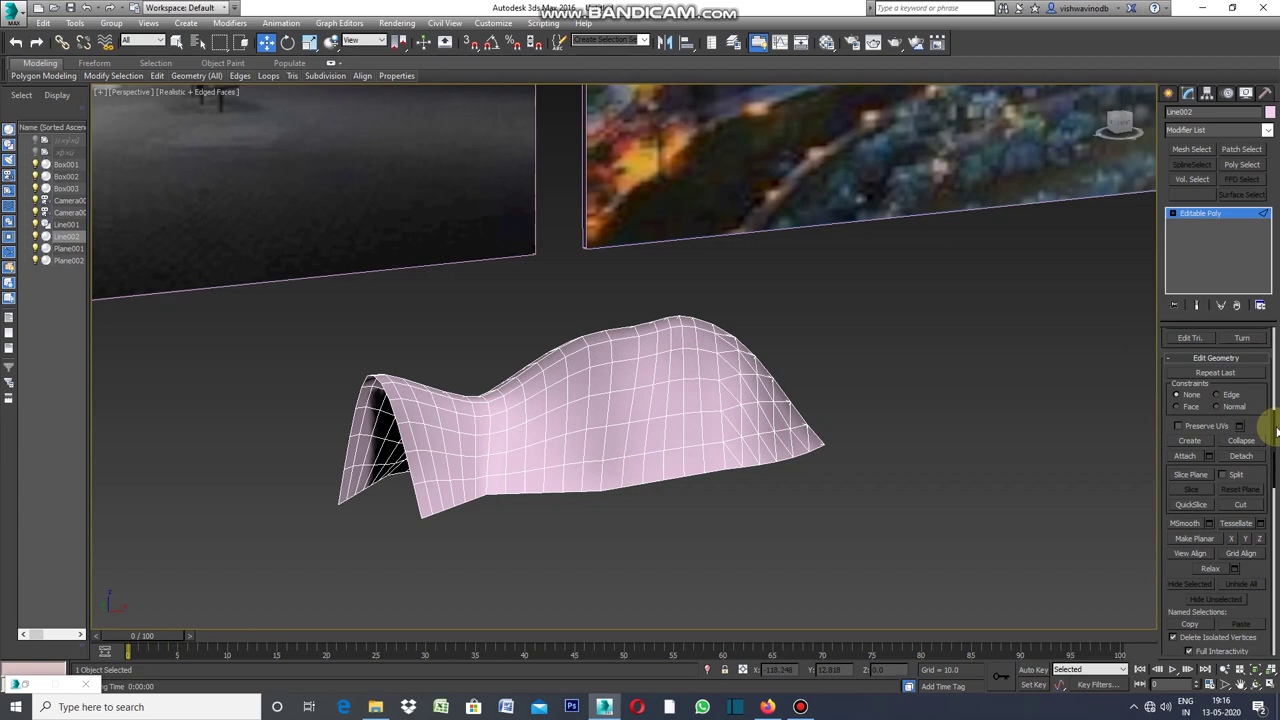
scroll(1276, 418, up, 1)
drag(1276, 418, 1275, 320)
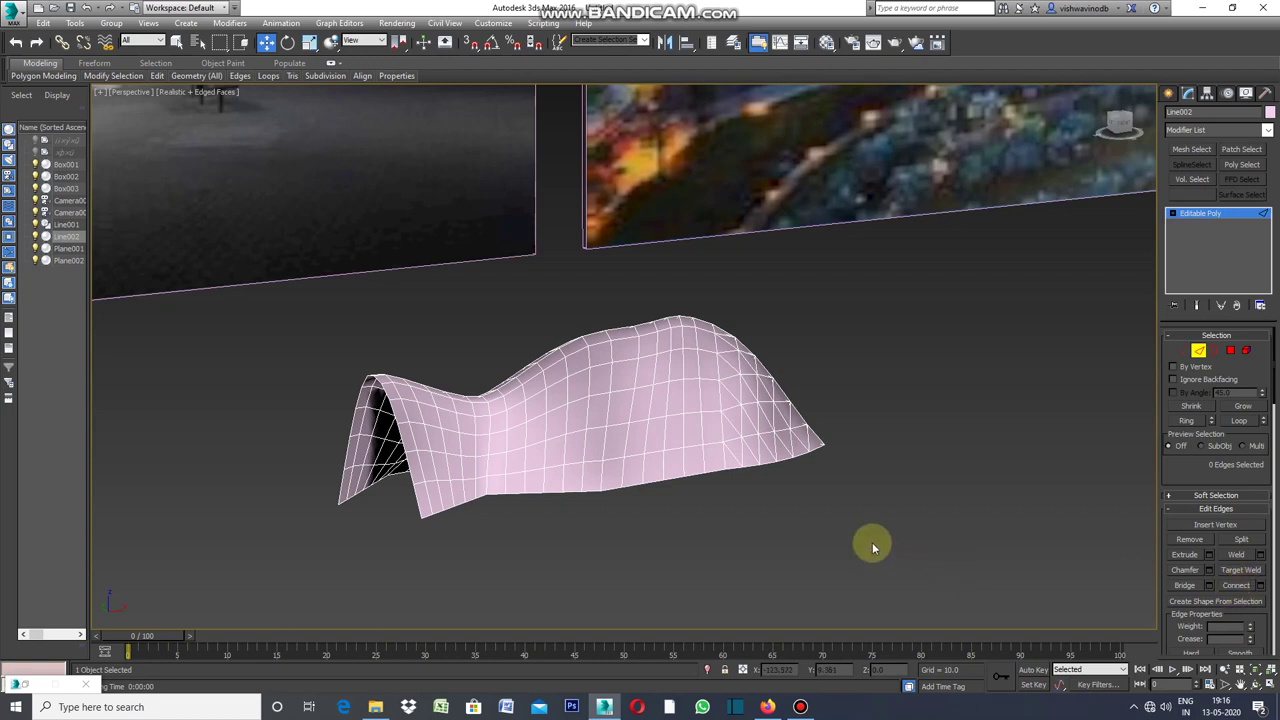
Step: Select all canopy edges and Connect them to add diagonal diamond lattice edges
key(ctrl+a)
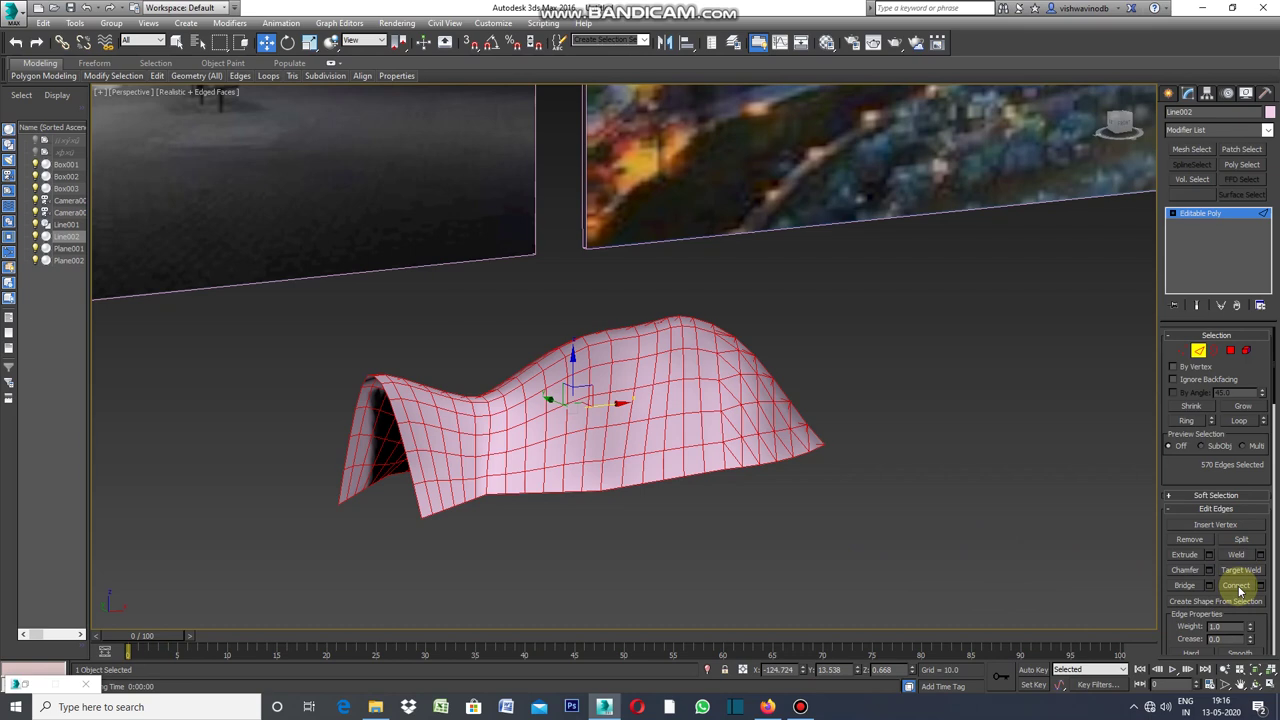
click(1238, 588)
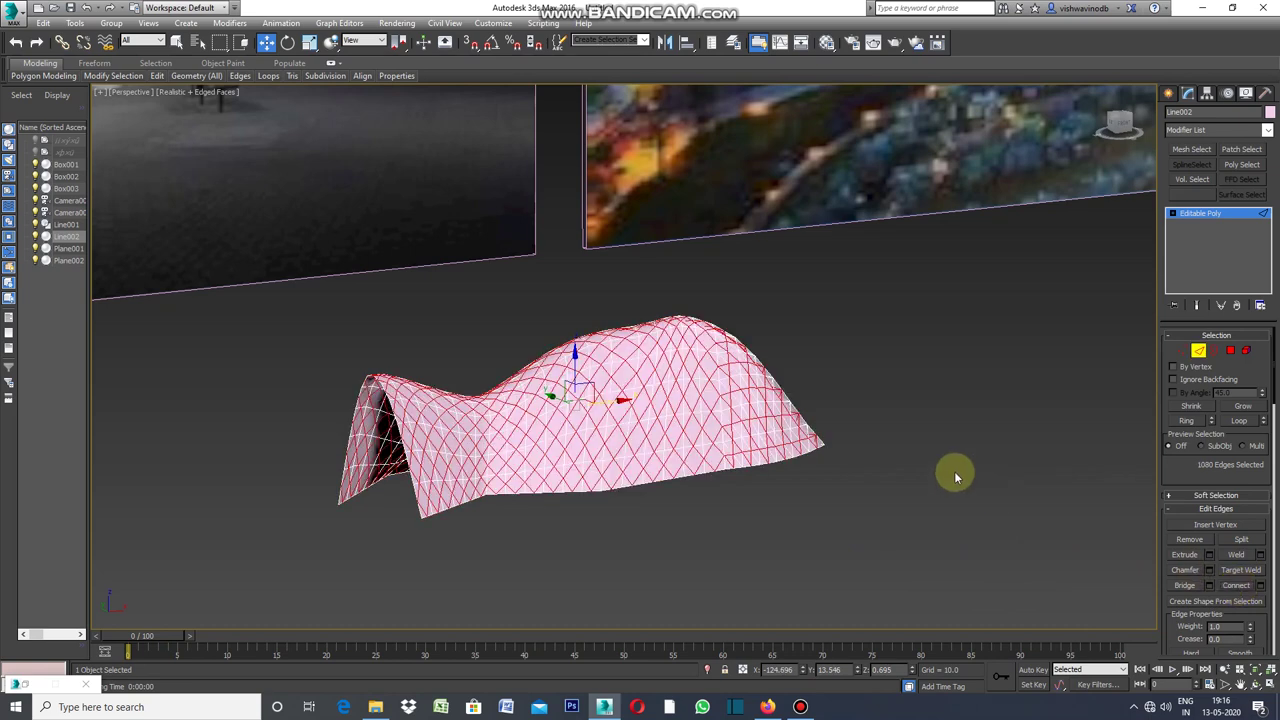
key(ctrl+a)
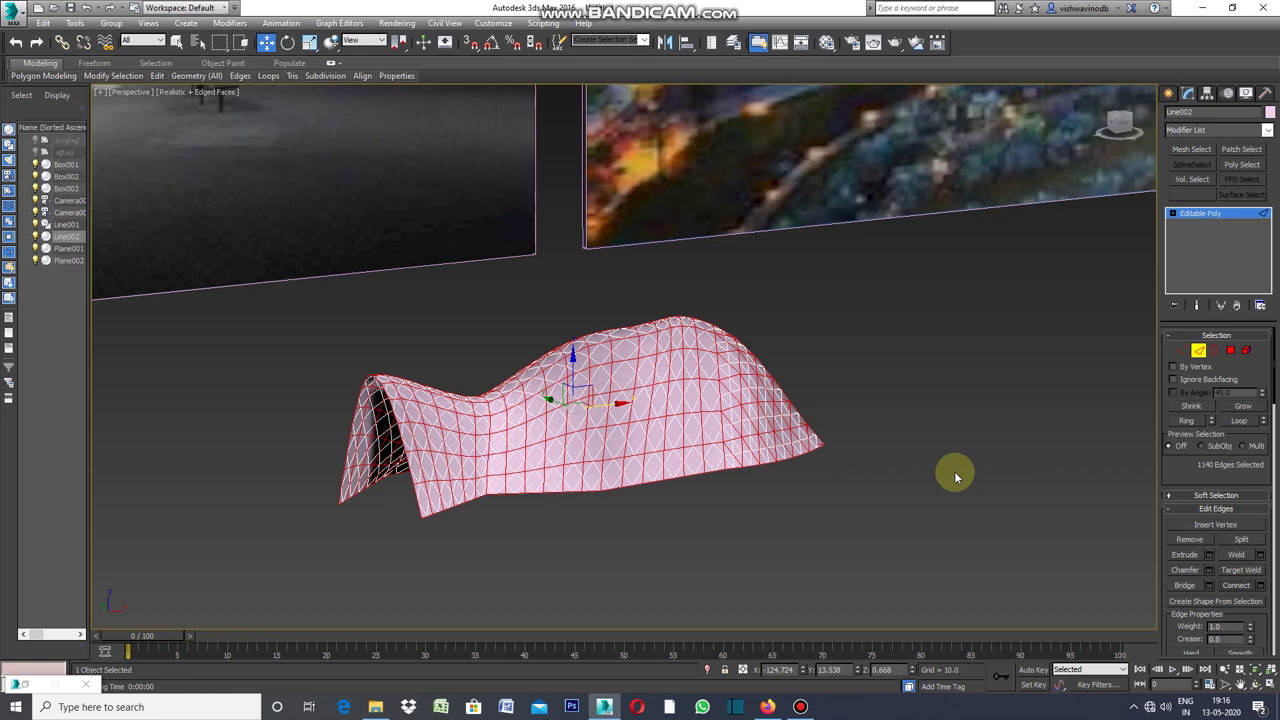
key(ctrl+z)
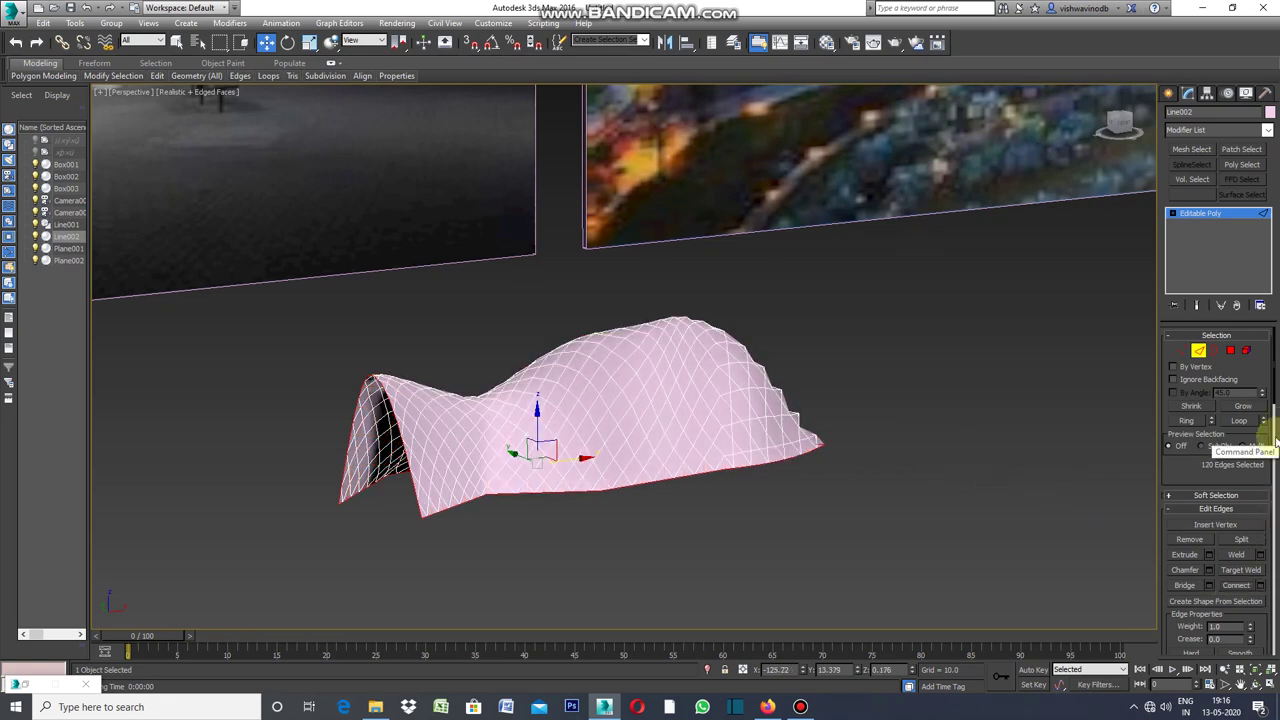
scroll(1275, 453, down, 3)
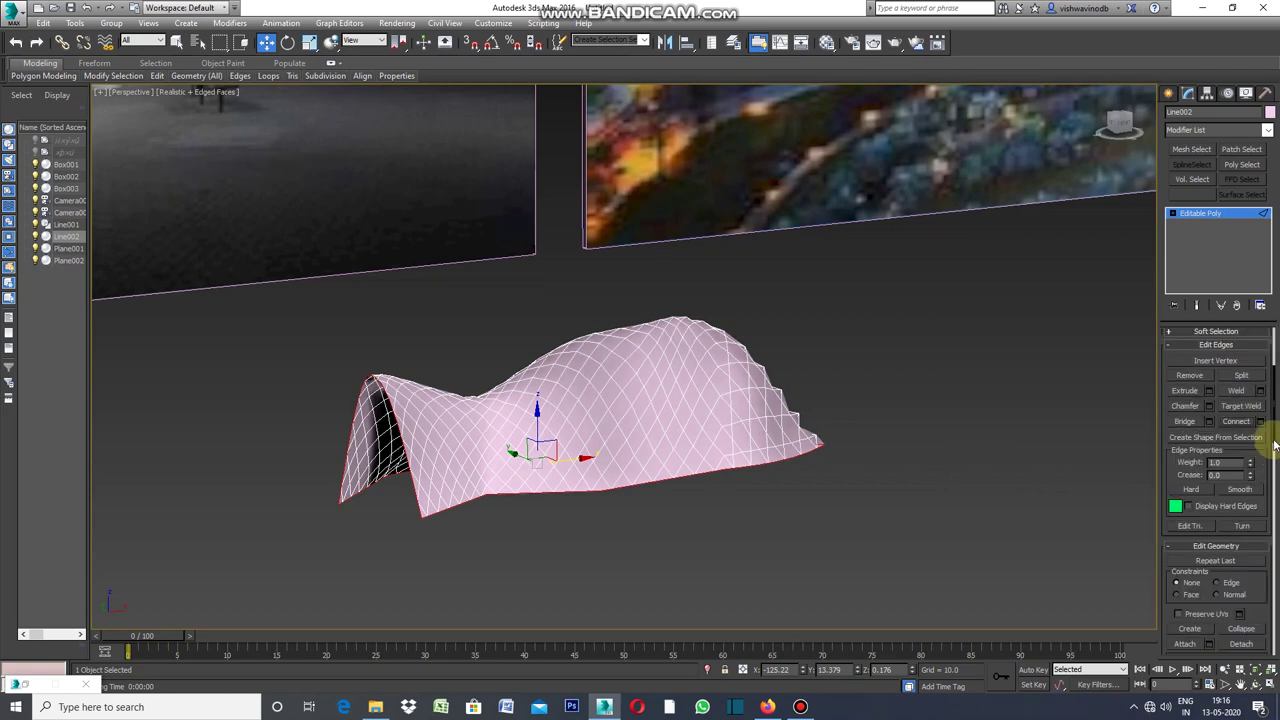
scroll(1274, 420, up, 5)
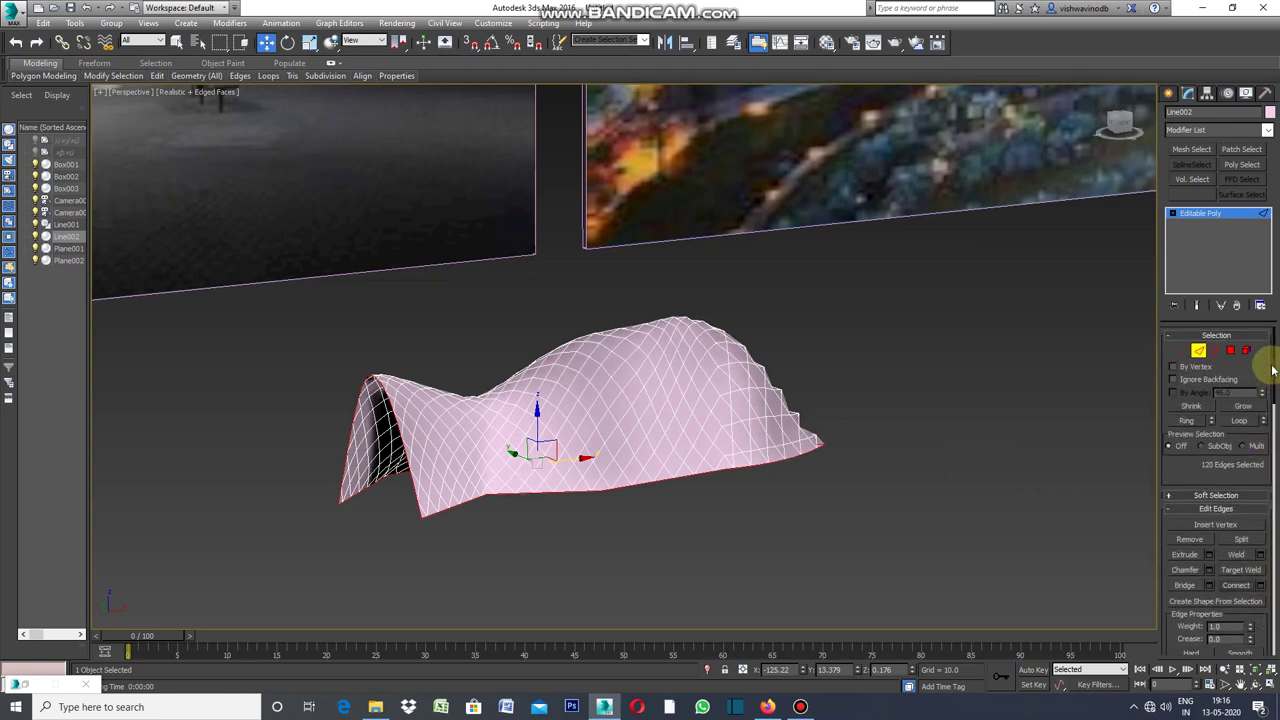
click(1232, 354)
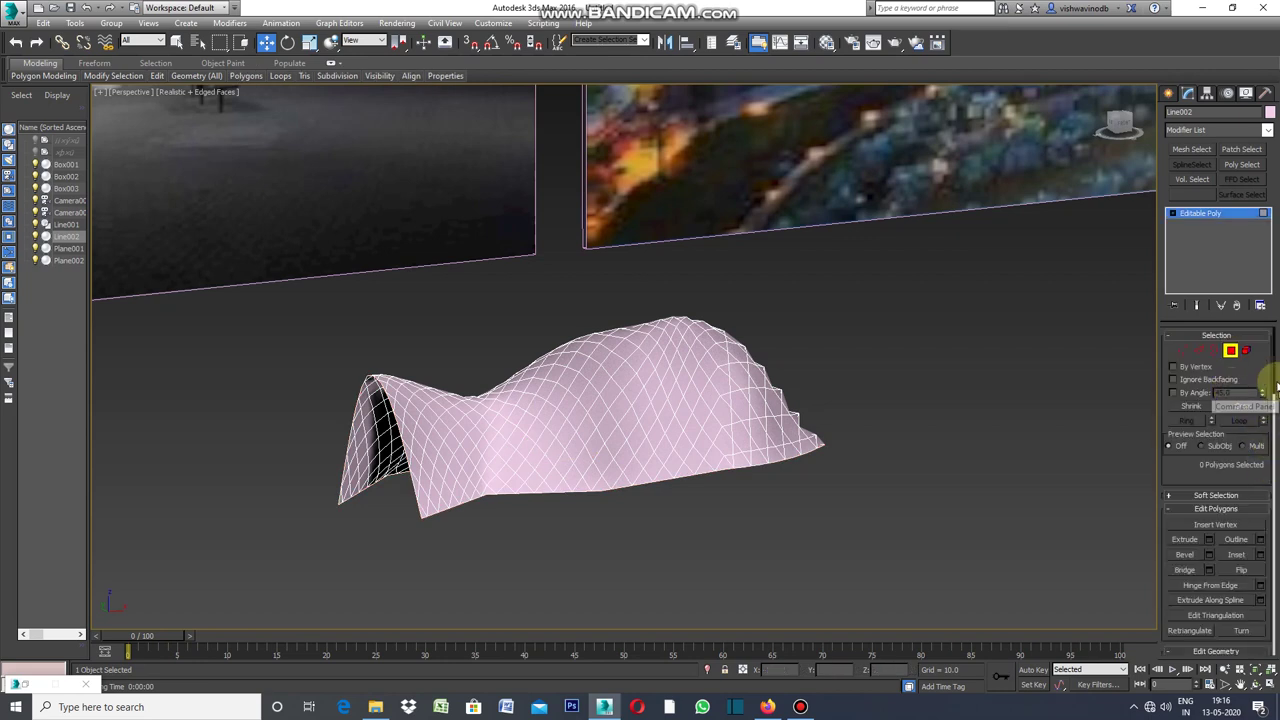
Step: Select every canopy polygon and bring up the Inset settings caddy
scroll(1272, 395, down, 2)
scroll(1272, 410, down, 2)
scroll(1273, 425, down, 2)
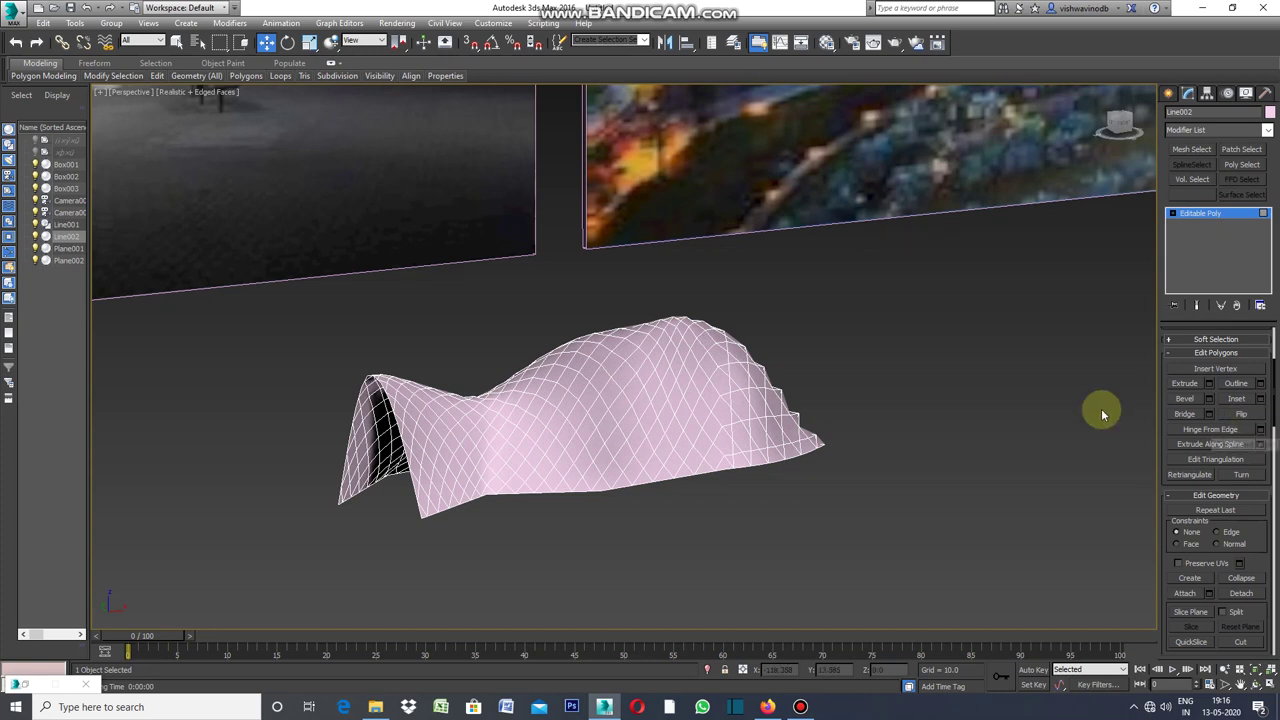
key(ctrl+a)
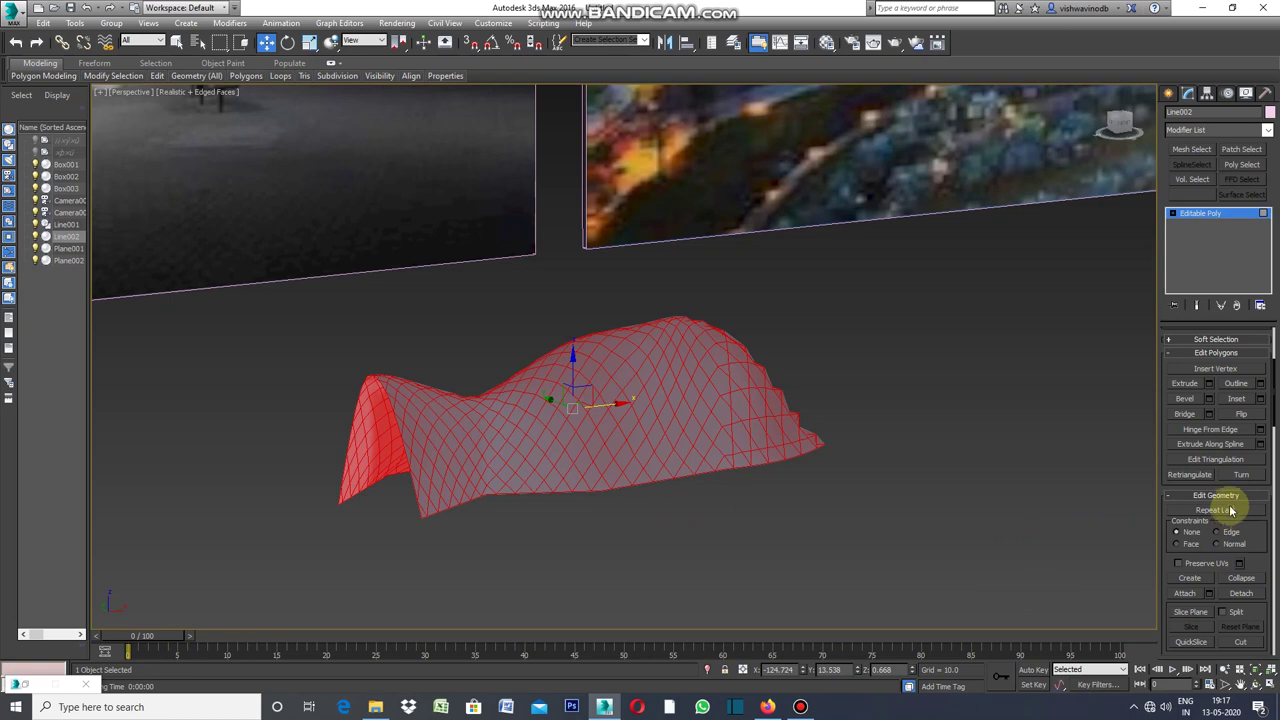
click(1262, 400)
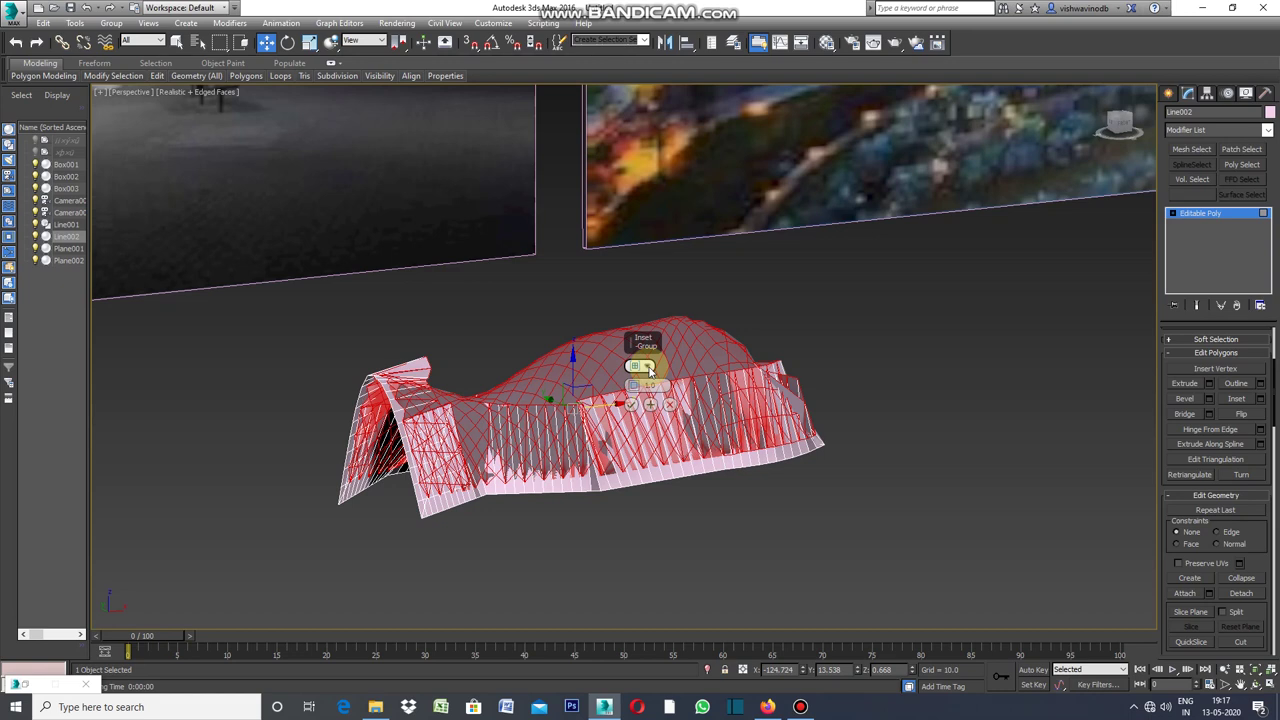
Step: Inset each diamond face individually (By Polygon) with an amount of 0.02
click(648, 370)
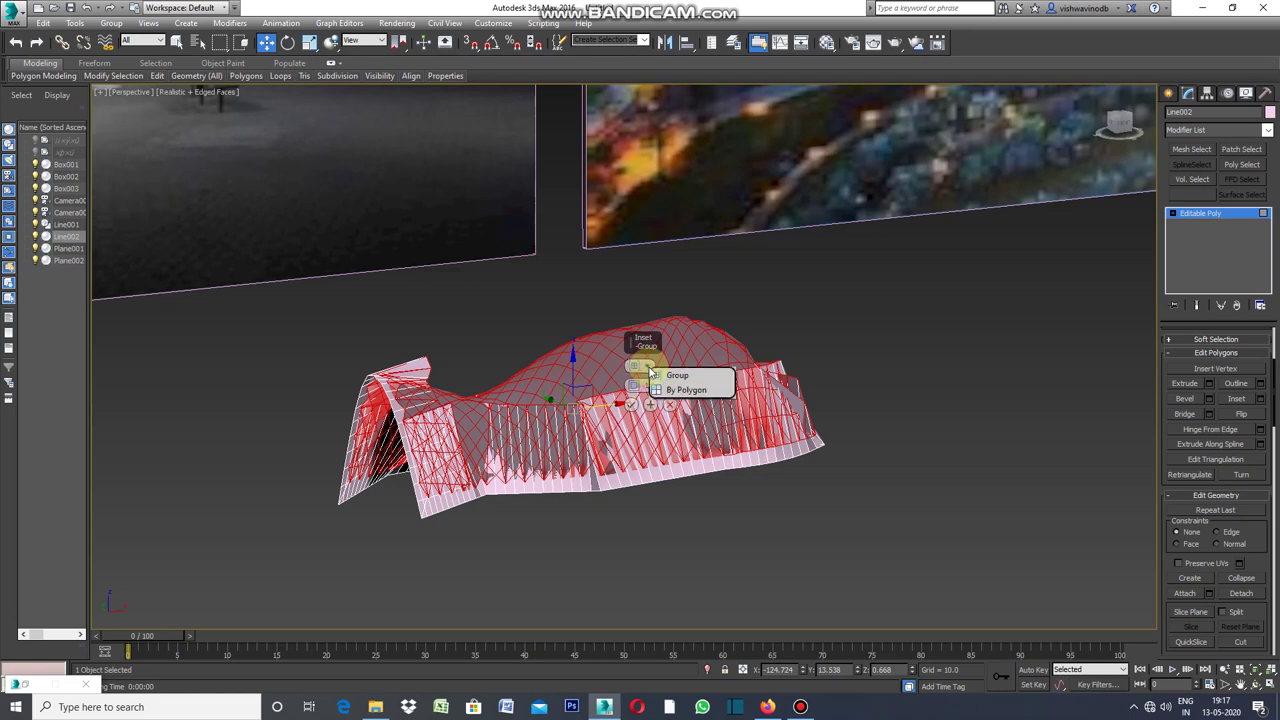
click(678, 388)
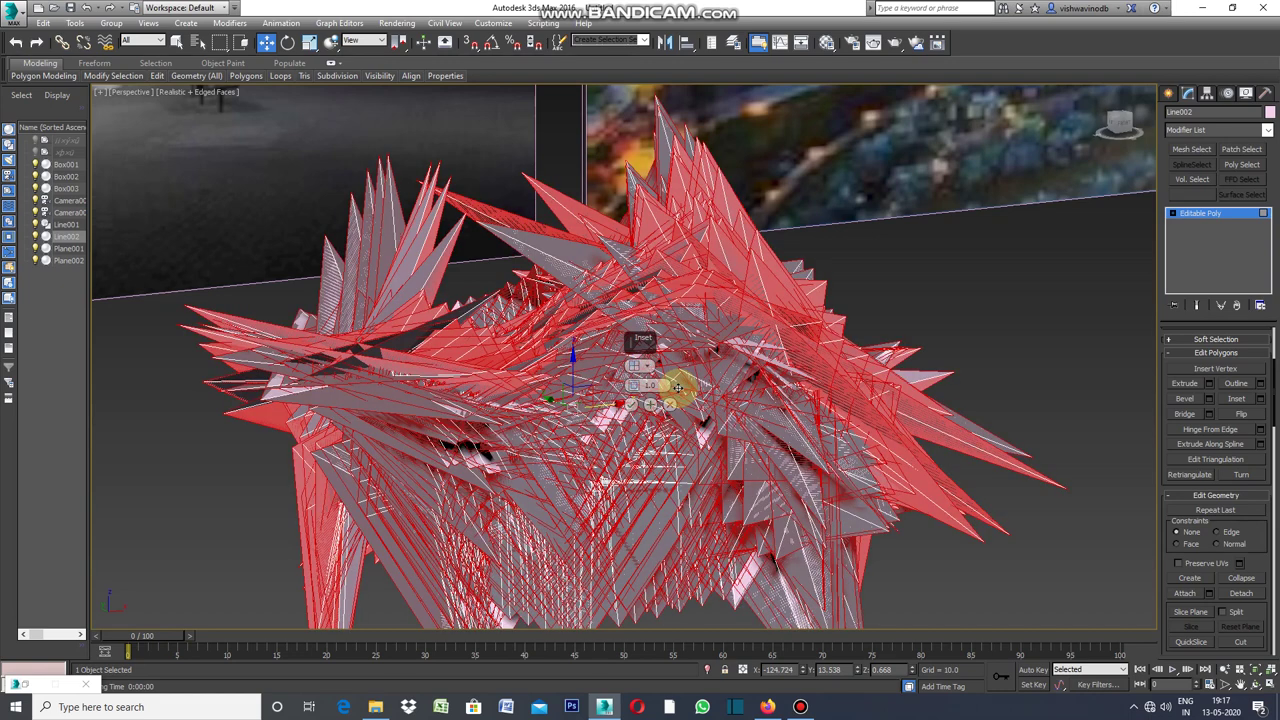
click(663, 384)
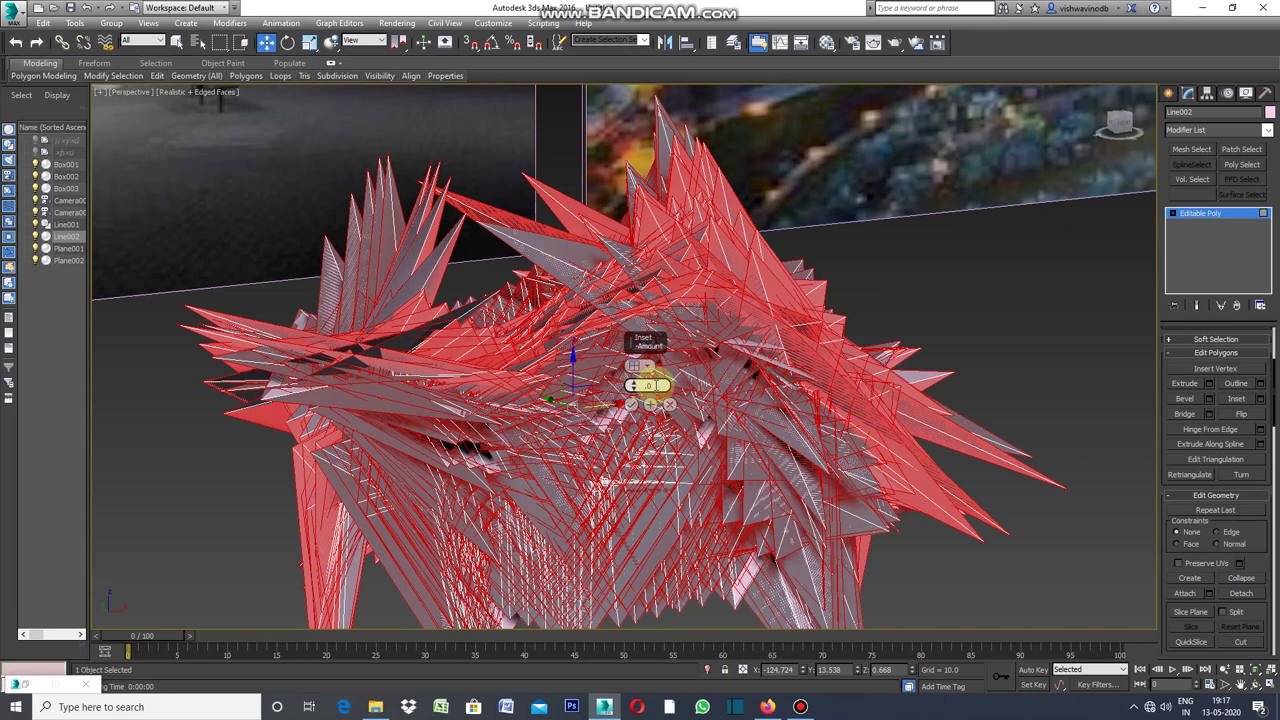
text(5)
key(Return)
key(m)
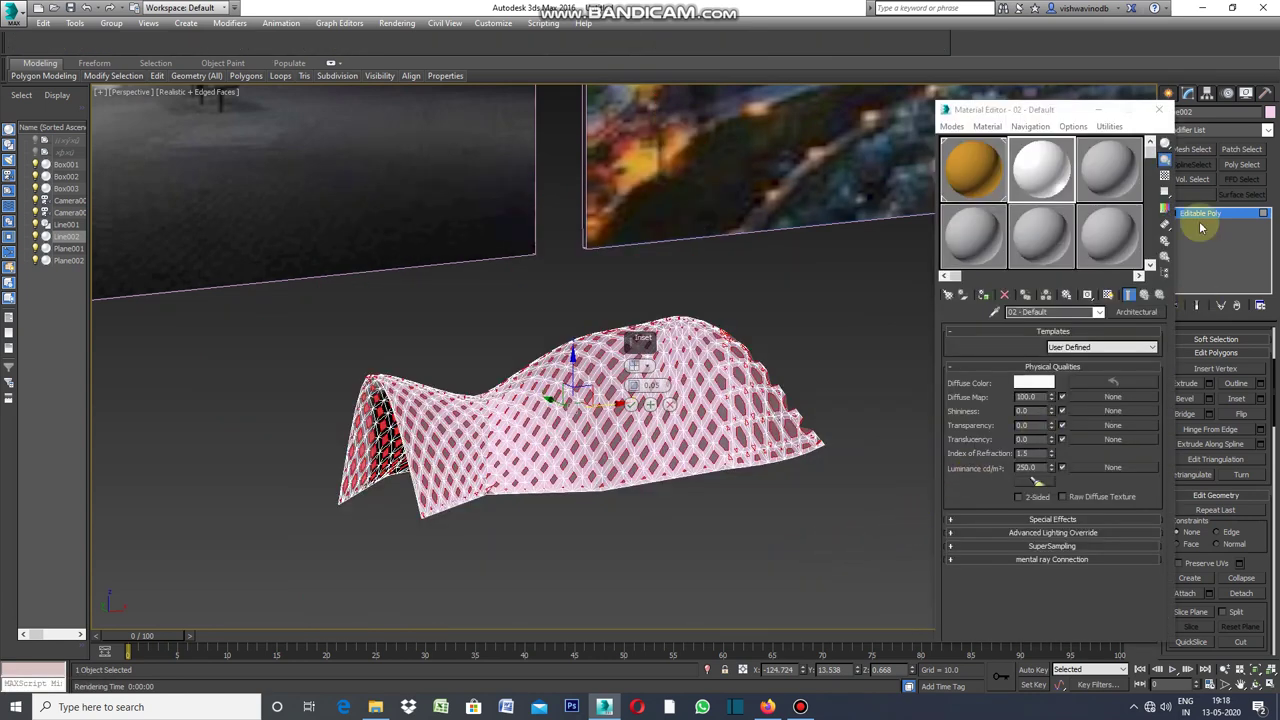
click(1104, 109)
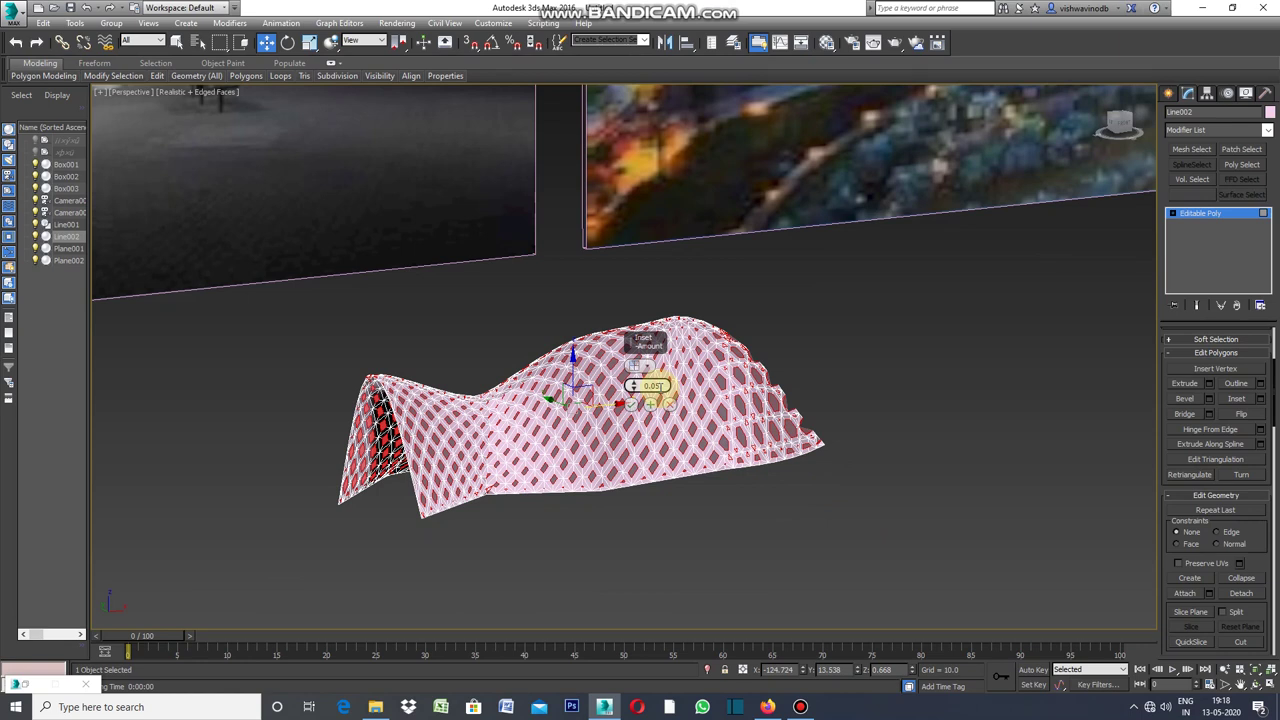
key(BackSpace)
text(2)
key(Return)
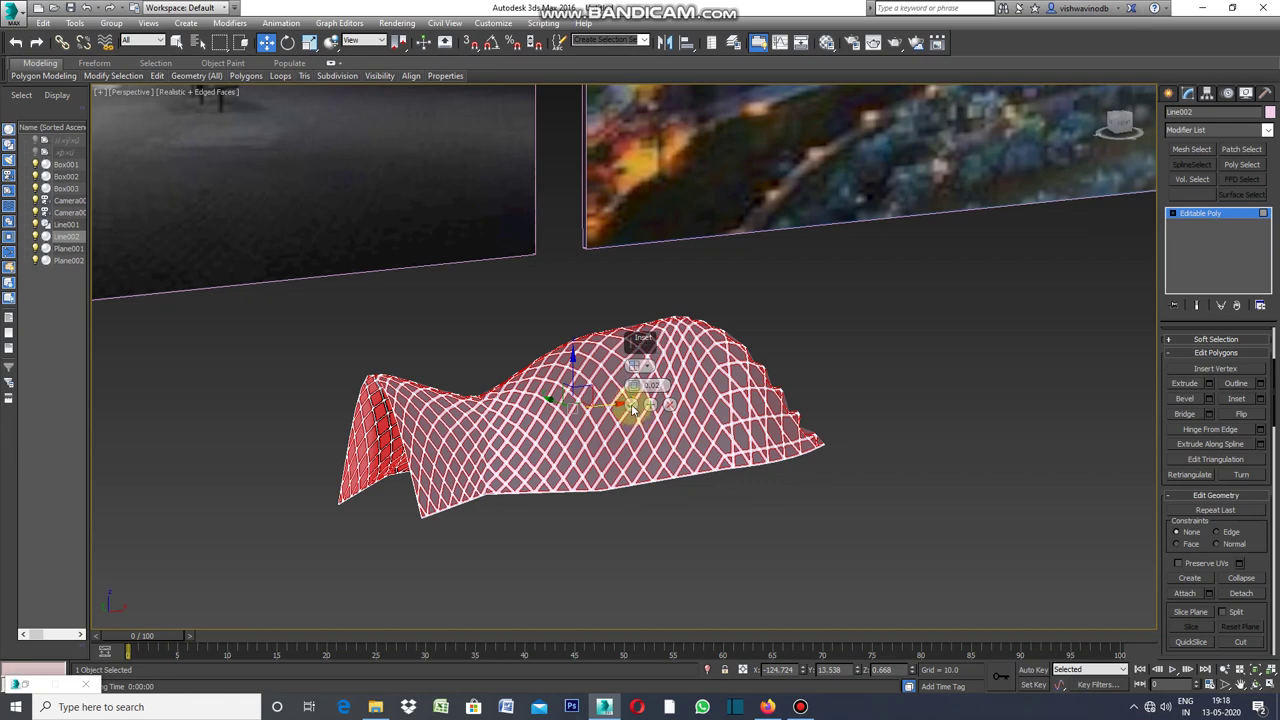
click(632, 406)
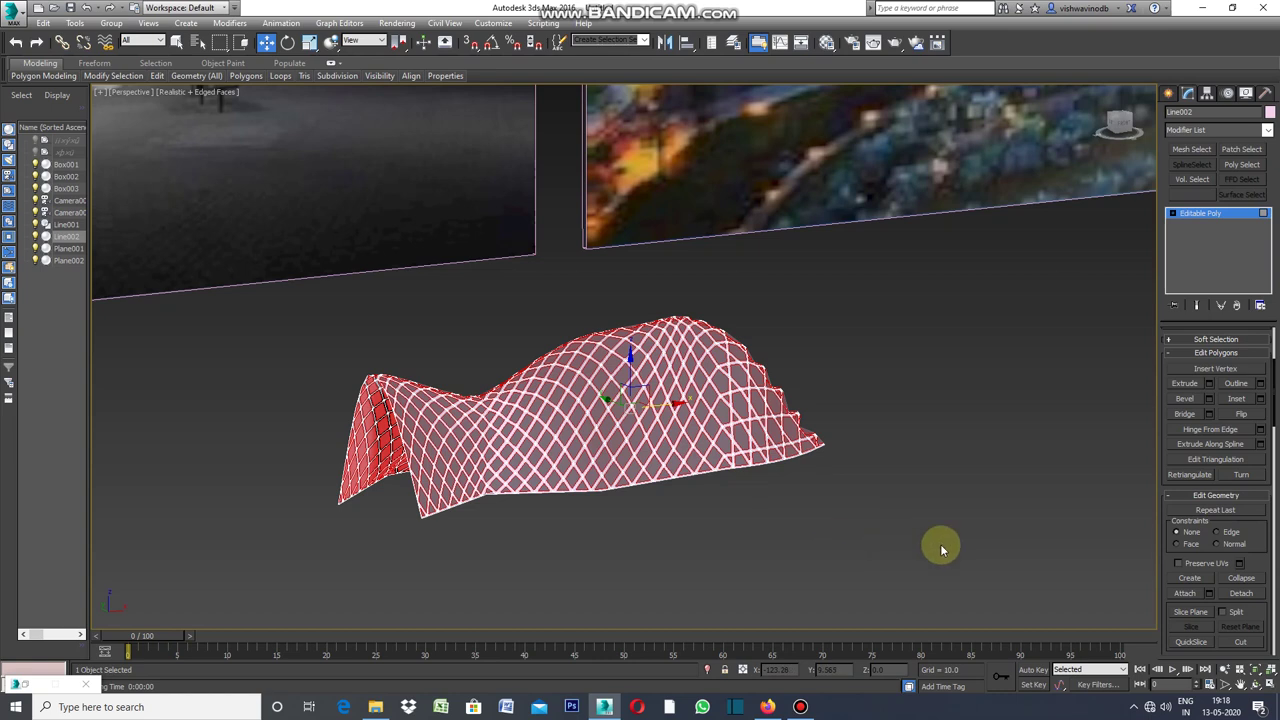
mouse_move(1275, 400)
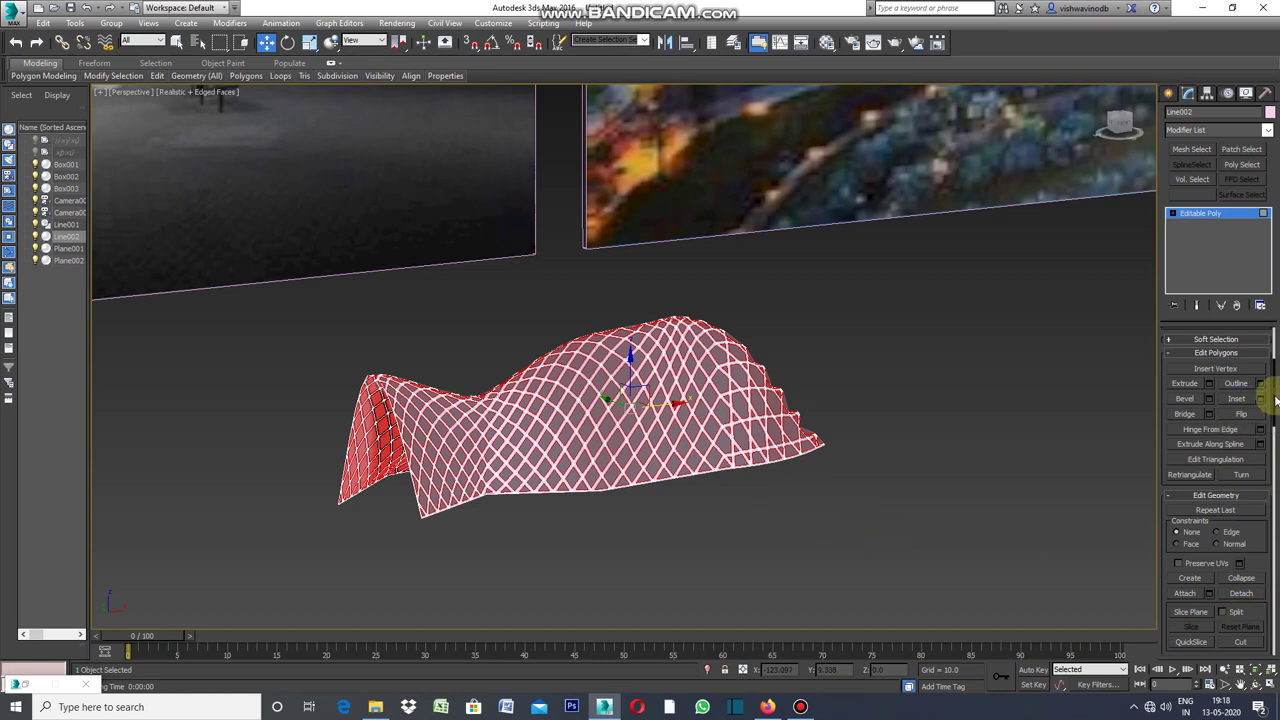
Step: Delete the 571 selected inner diamond faces, leaving an open lattice of thin strips
drag(1276, 400, 1276, 360)
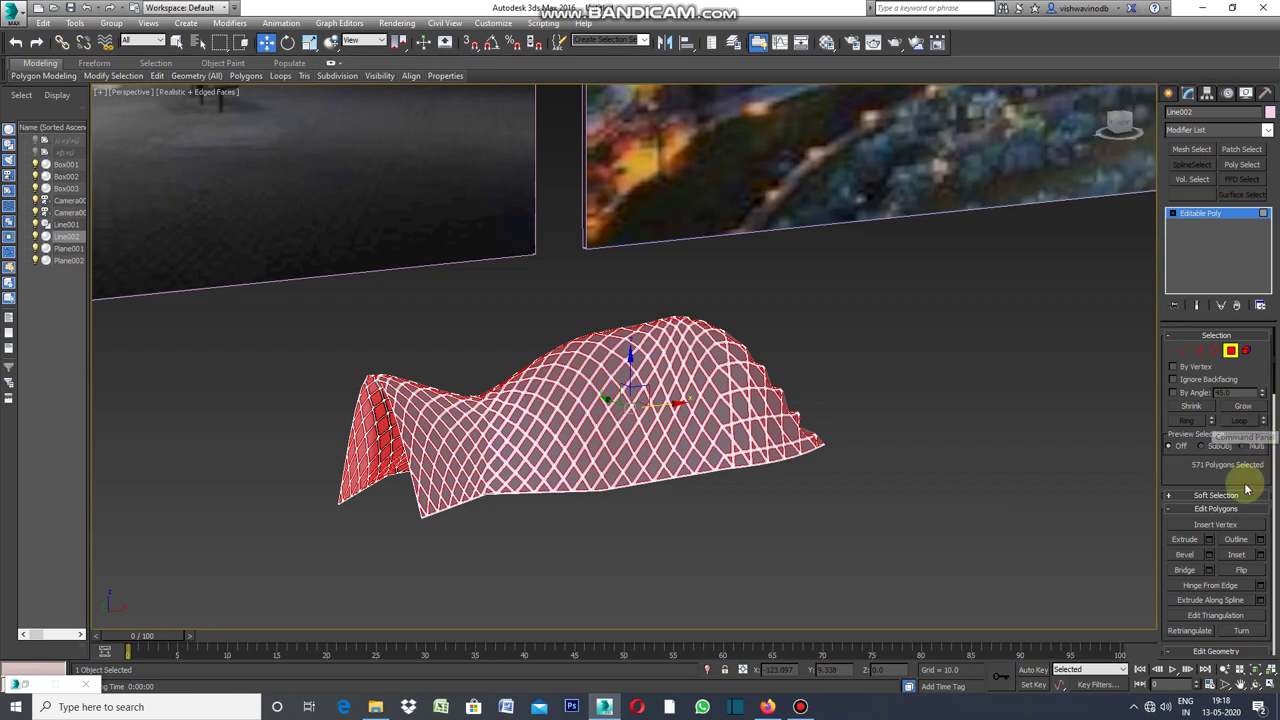
click(1210, 543)
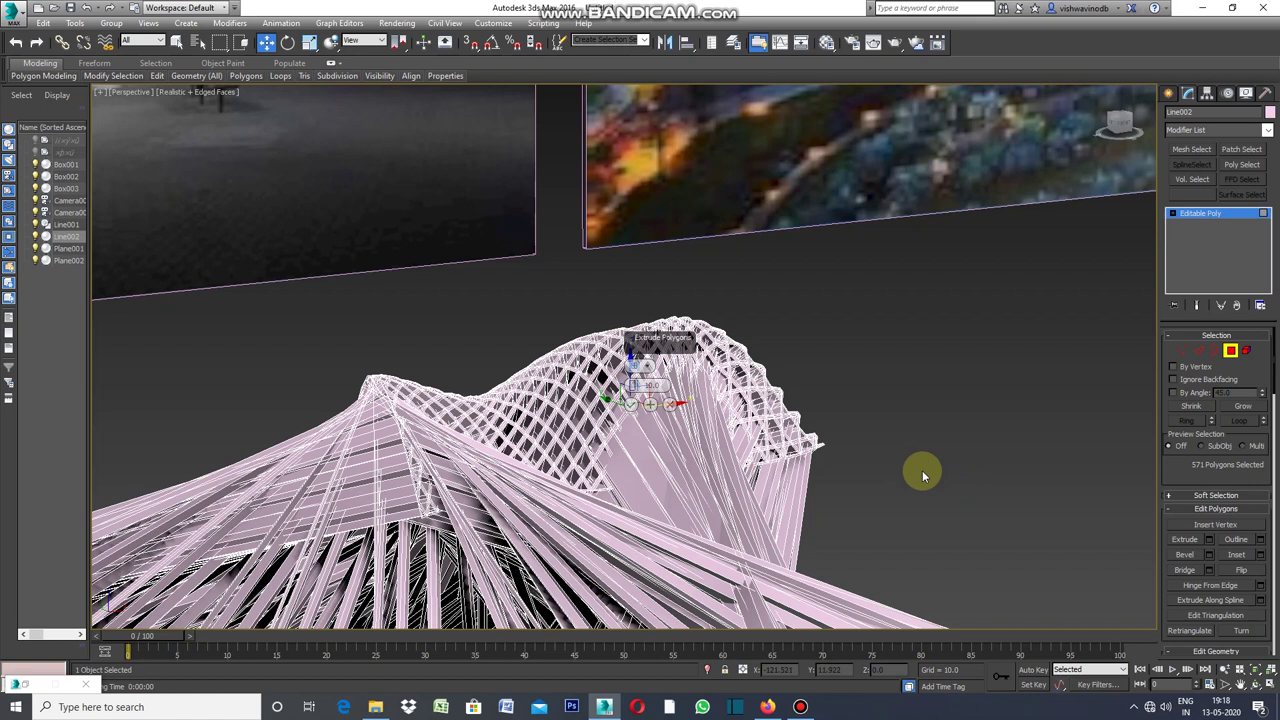
key(Delete)
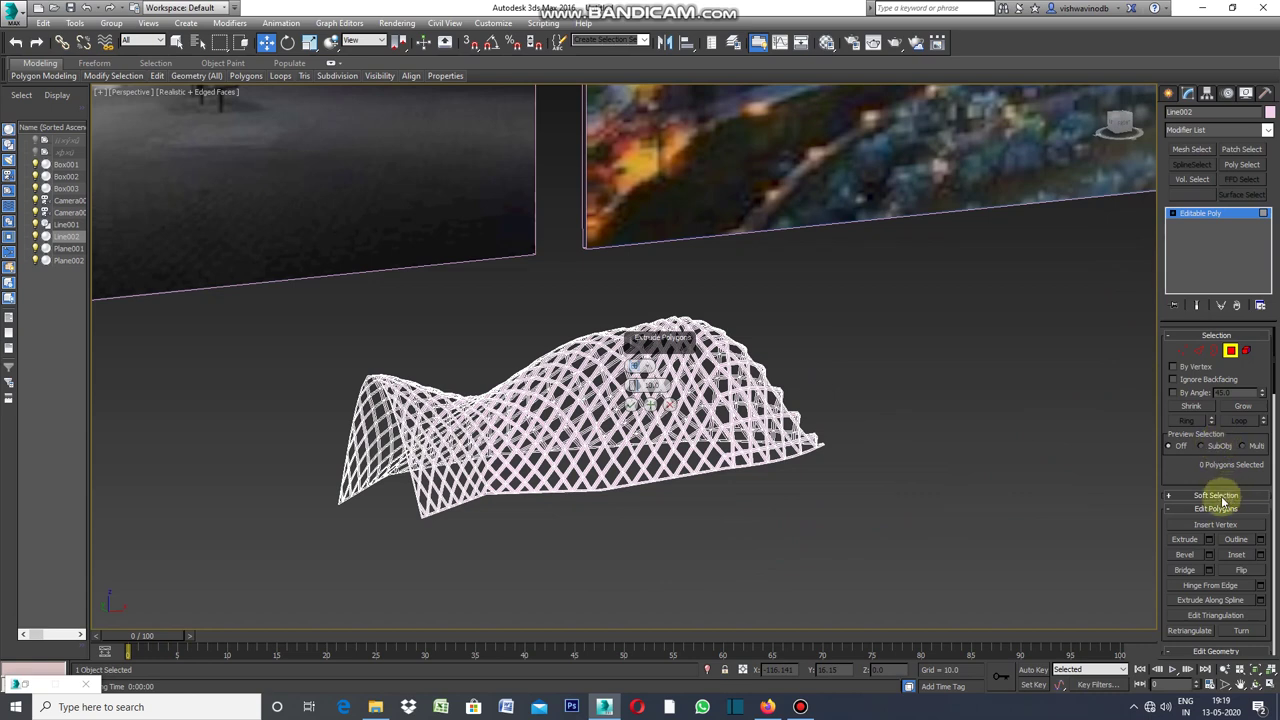
click(1187, 544)
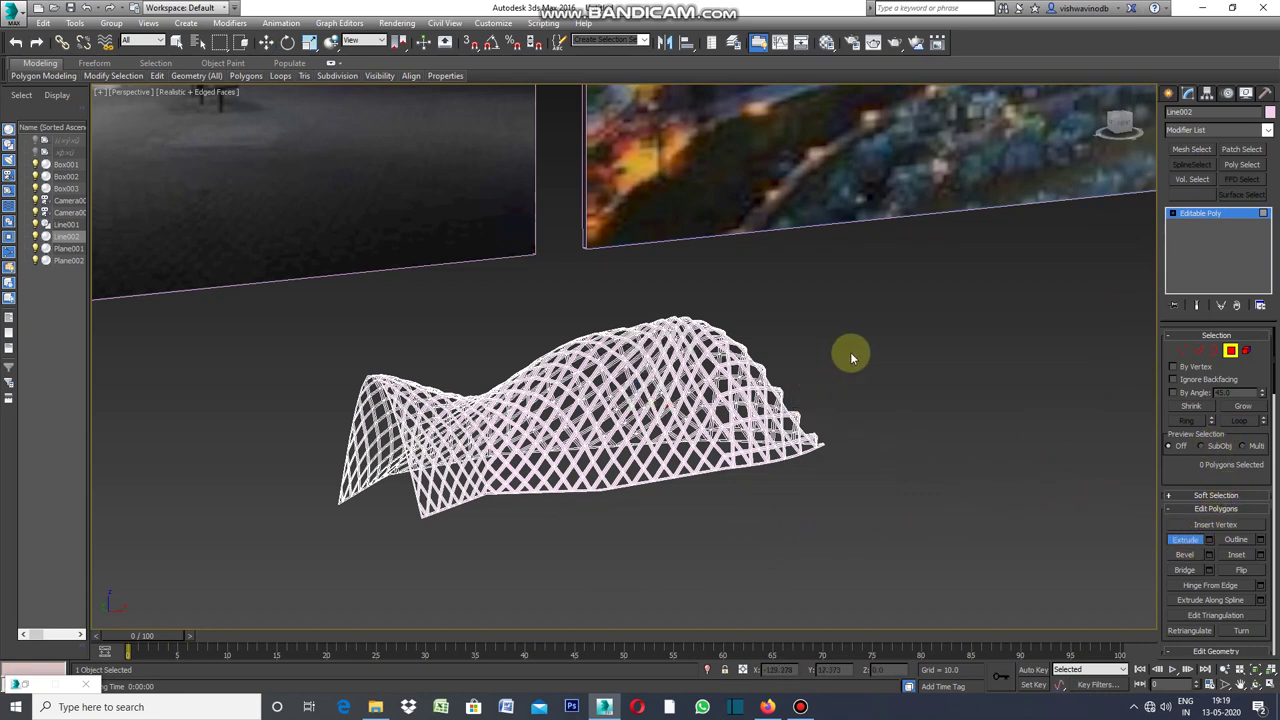
Step: Extrude all 2280 lattice polygons to a height of 1
key(ctrl+a)
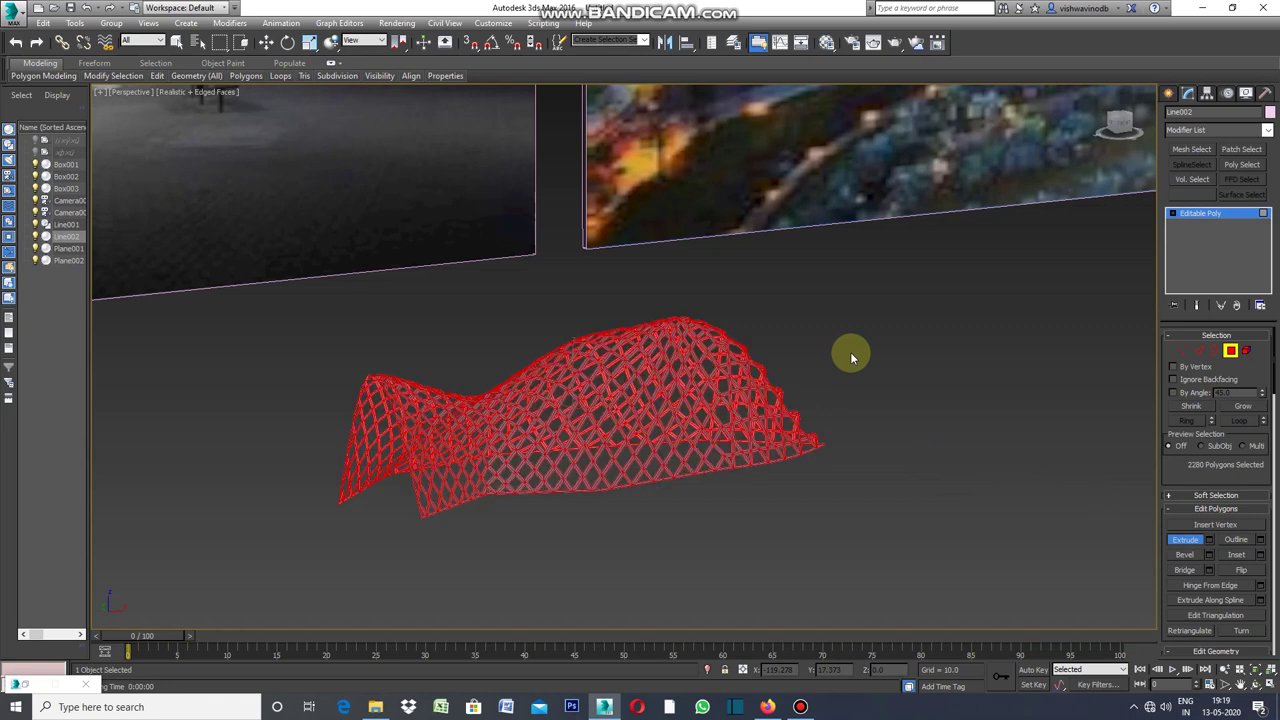
click(1209, 540)
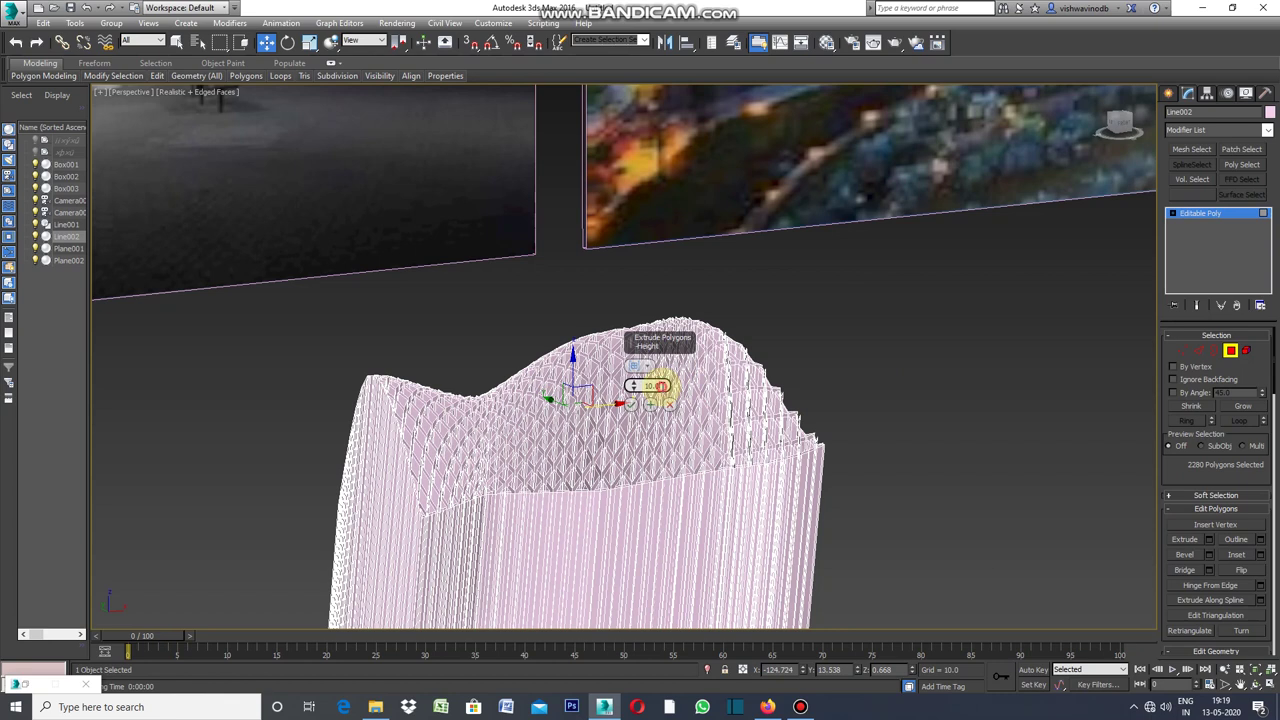
key(BackSpace)
key(BackSpace)
key(BackSpace)
key(Return)
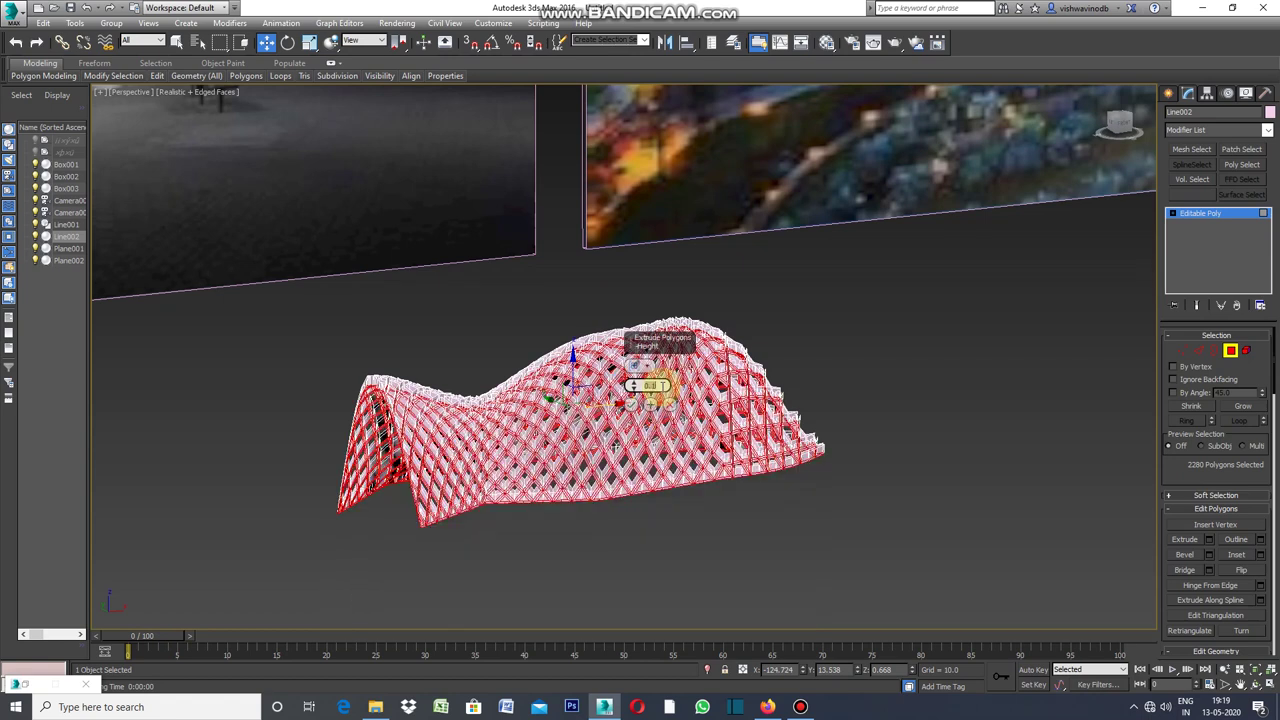
click(835, 500)
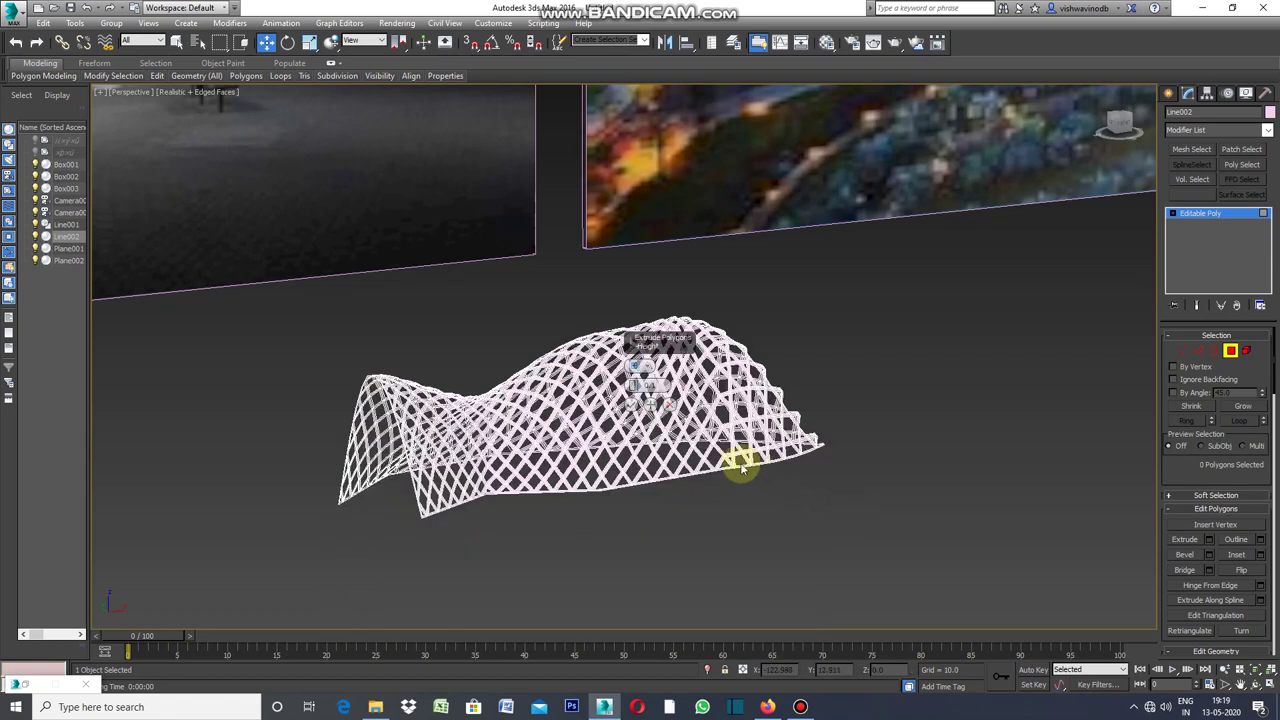
click(632, 405)
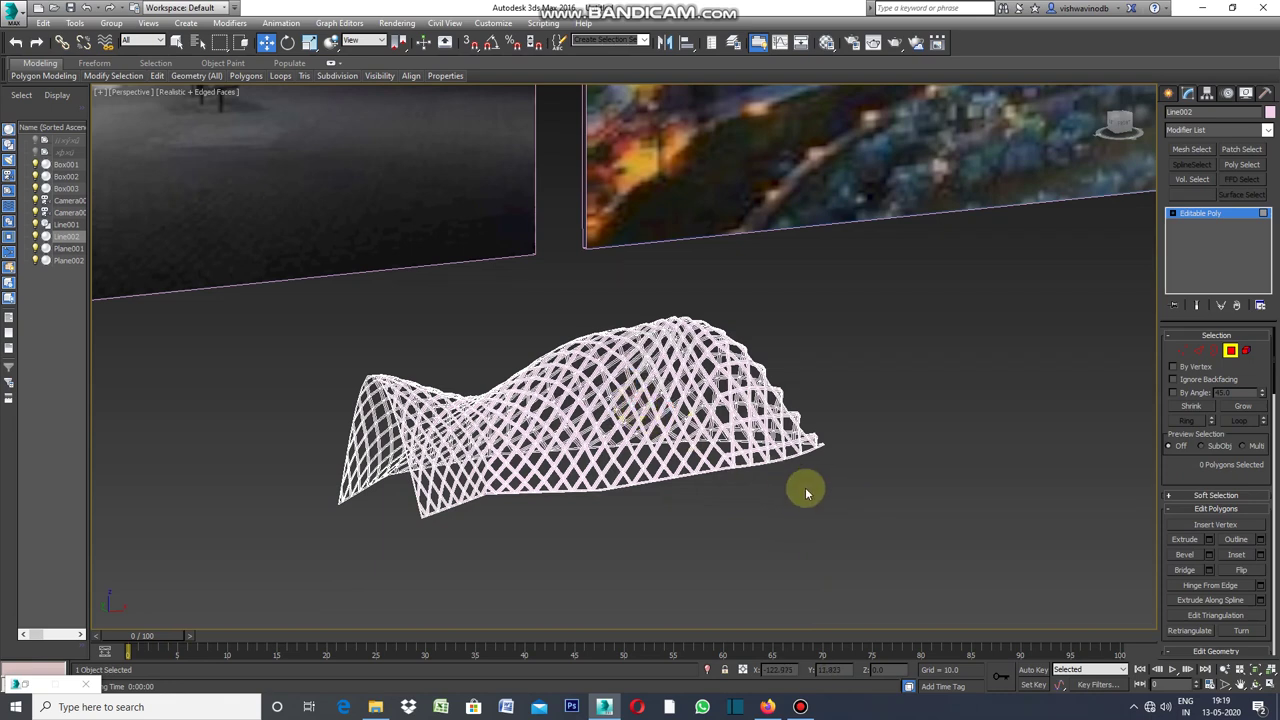
Step: Assign the 02 - Default material to the lattice canopy and close the Material Editor
click(1168, 93)
click(910, 385)
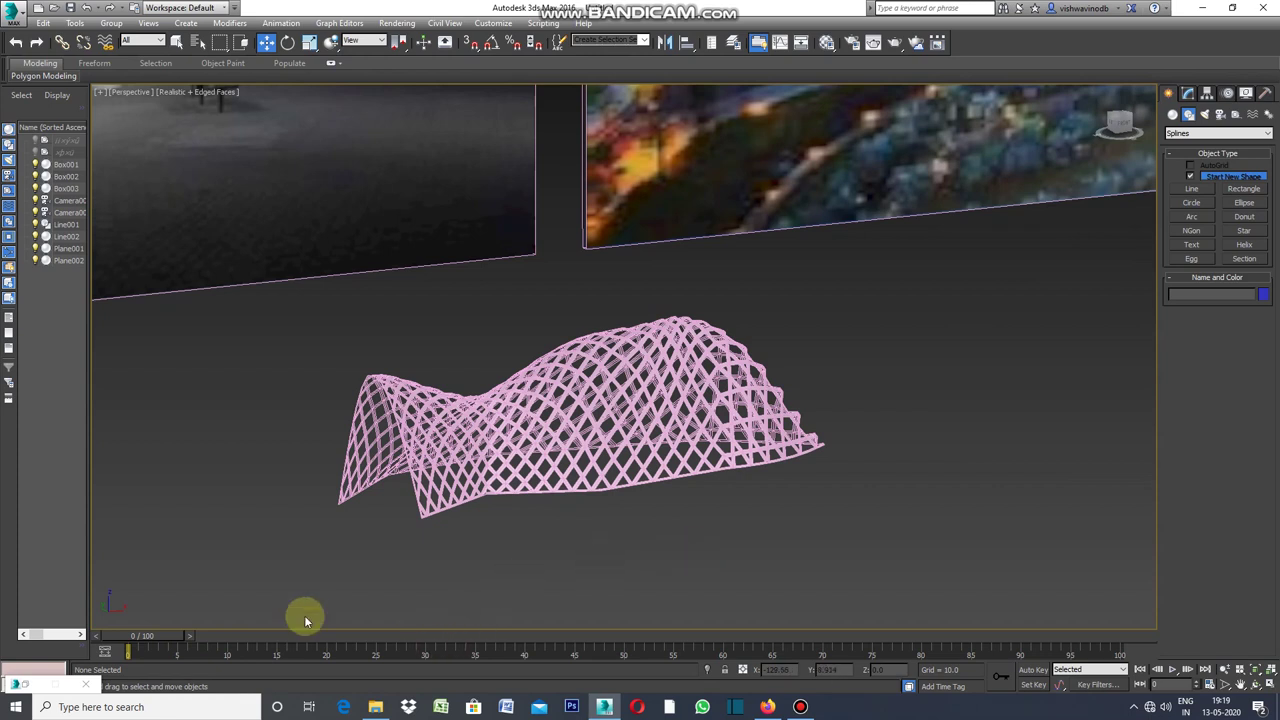
click(27, 688)
key(m)
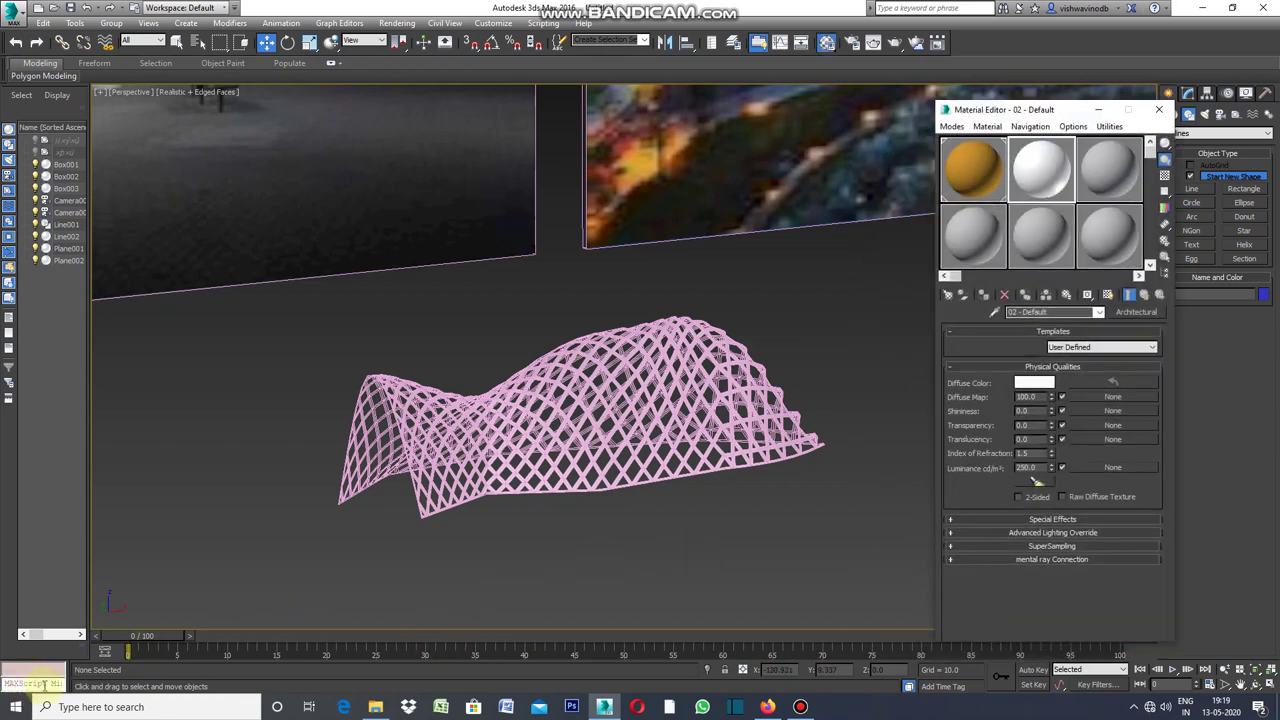
drag(1046, 181, 748, 432)
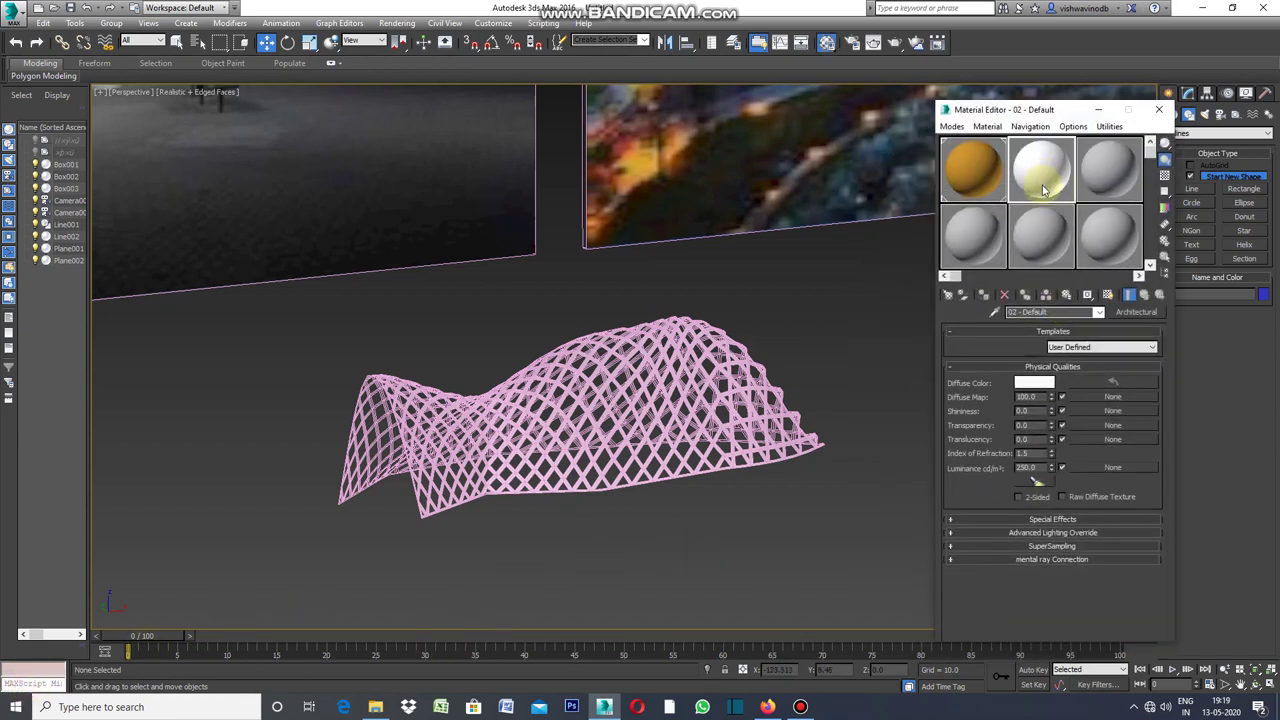
click(748, 432)
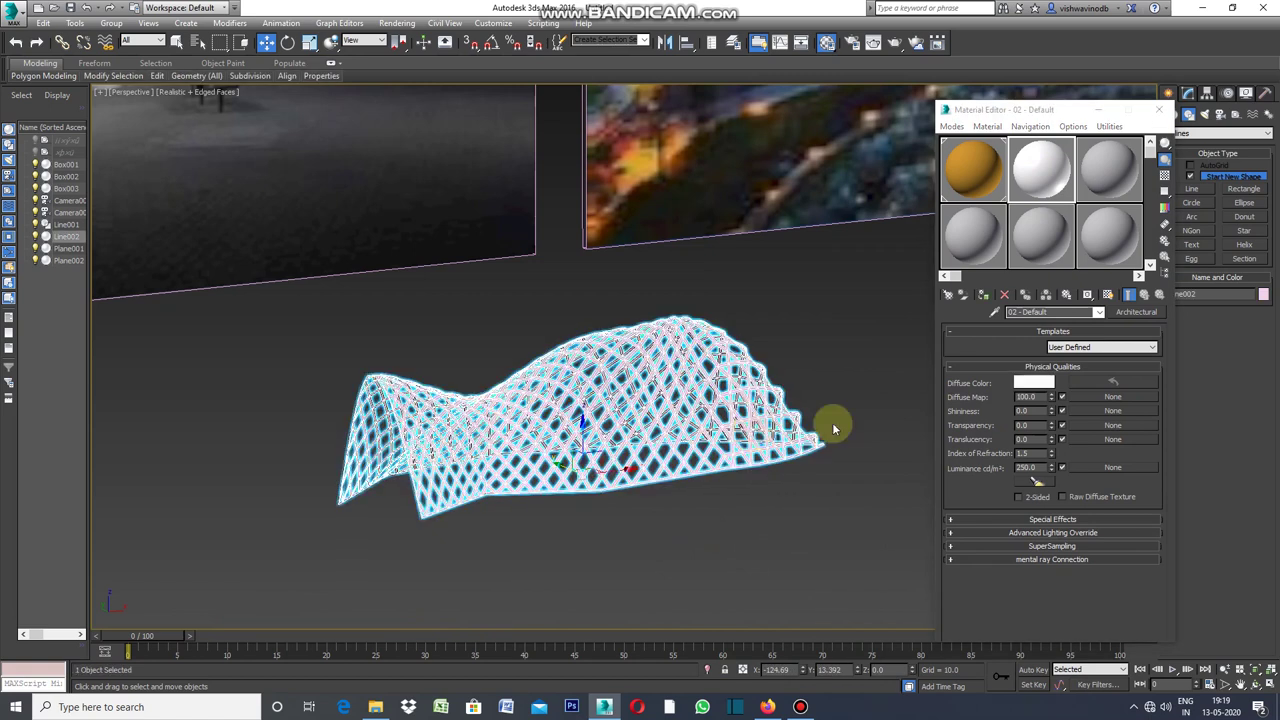
click(985, 296)
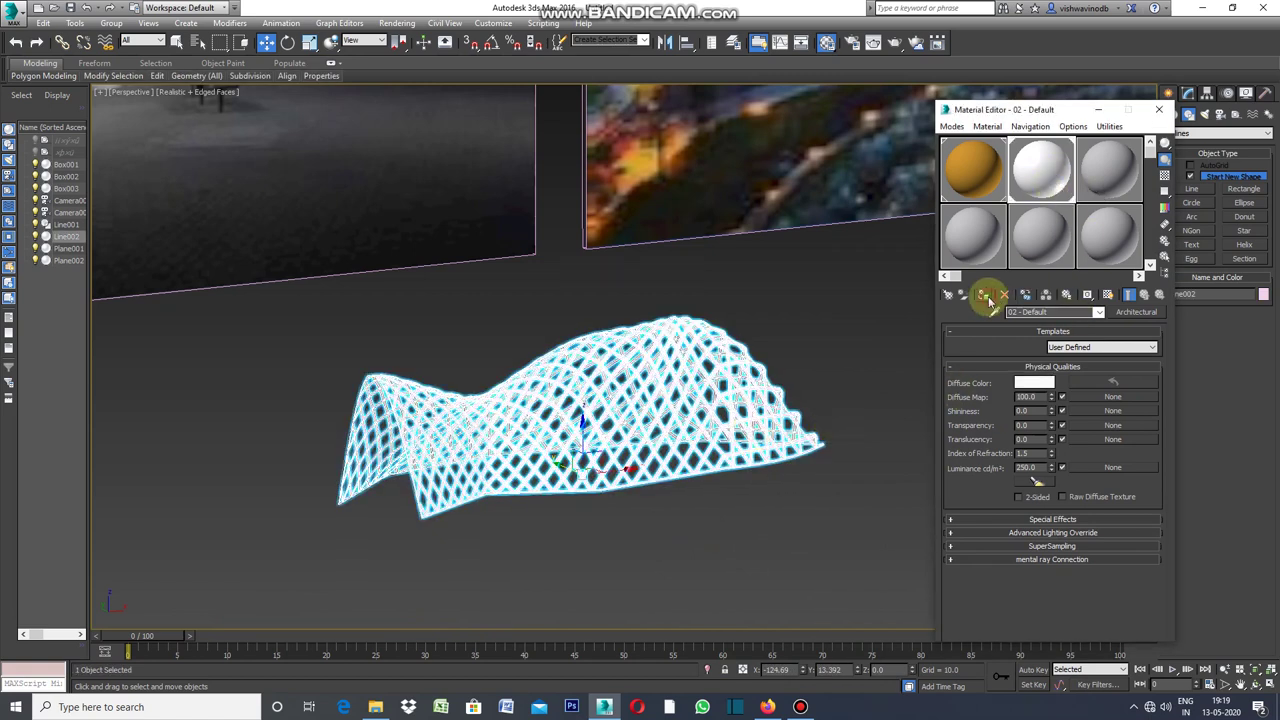
click(1100, 111)
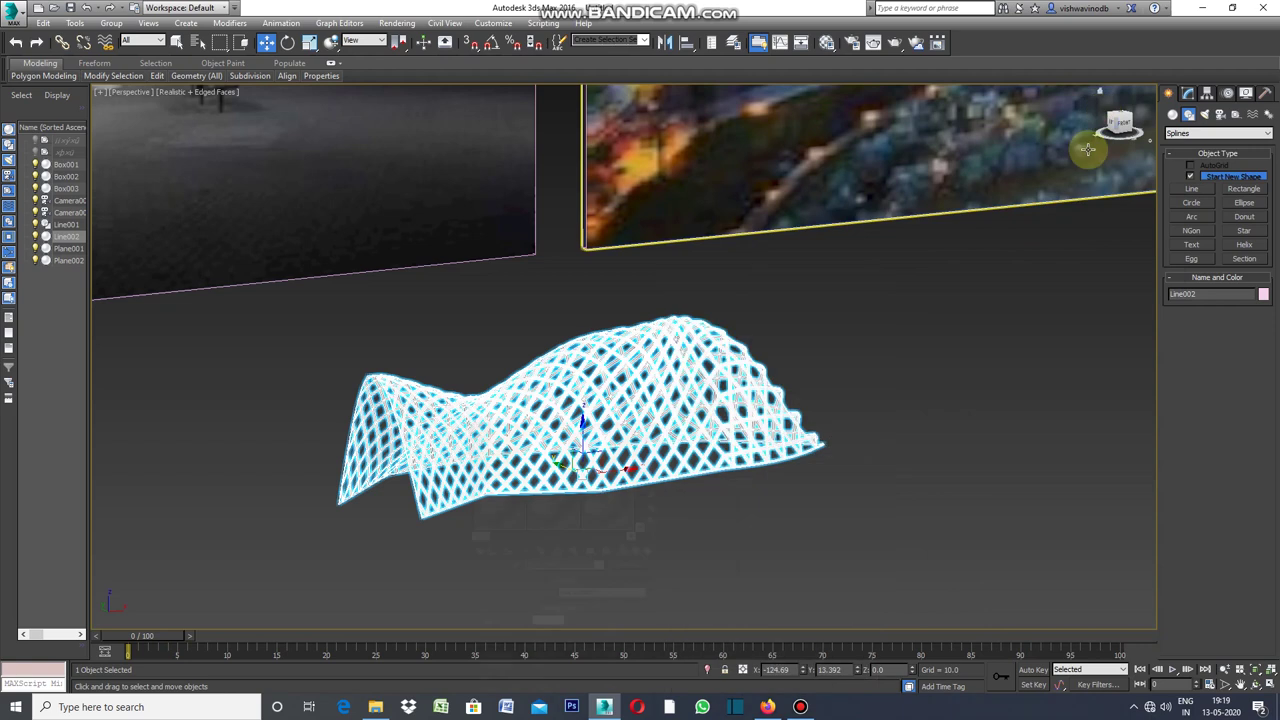
click(943, 378)
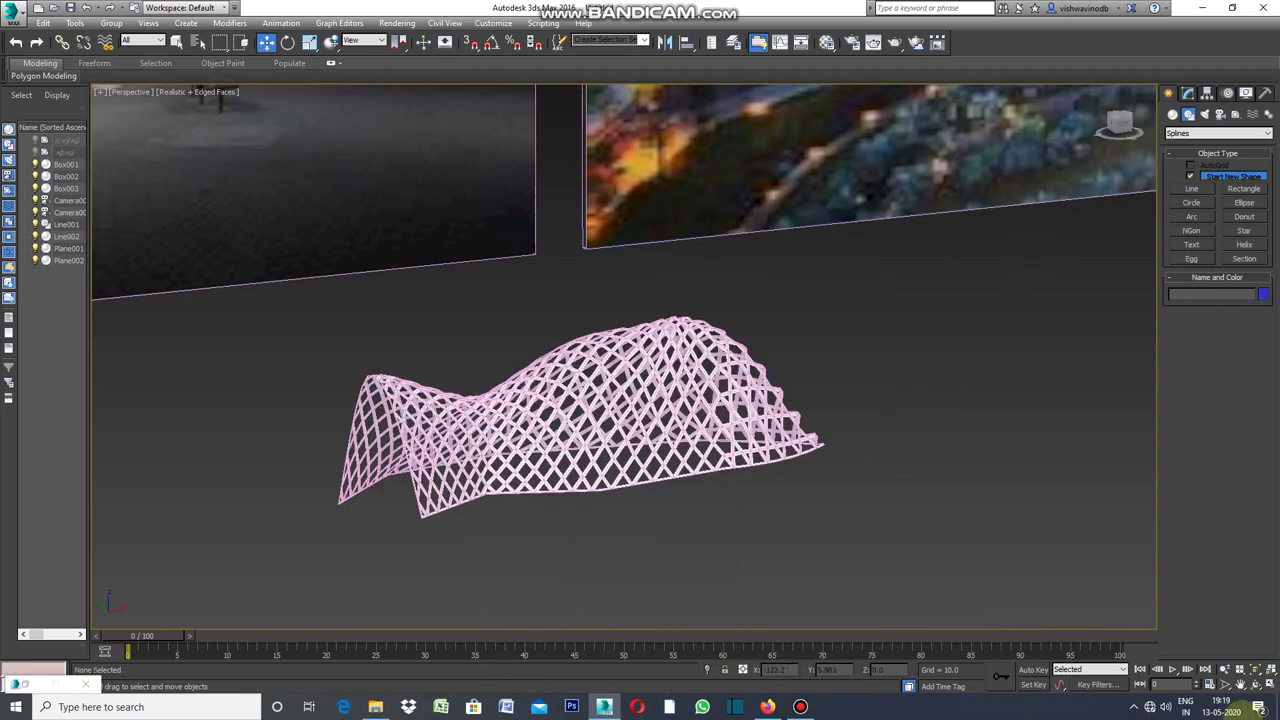
click(1224, 684)
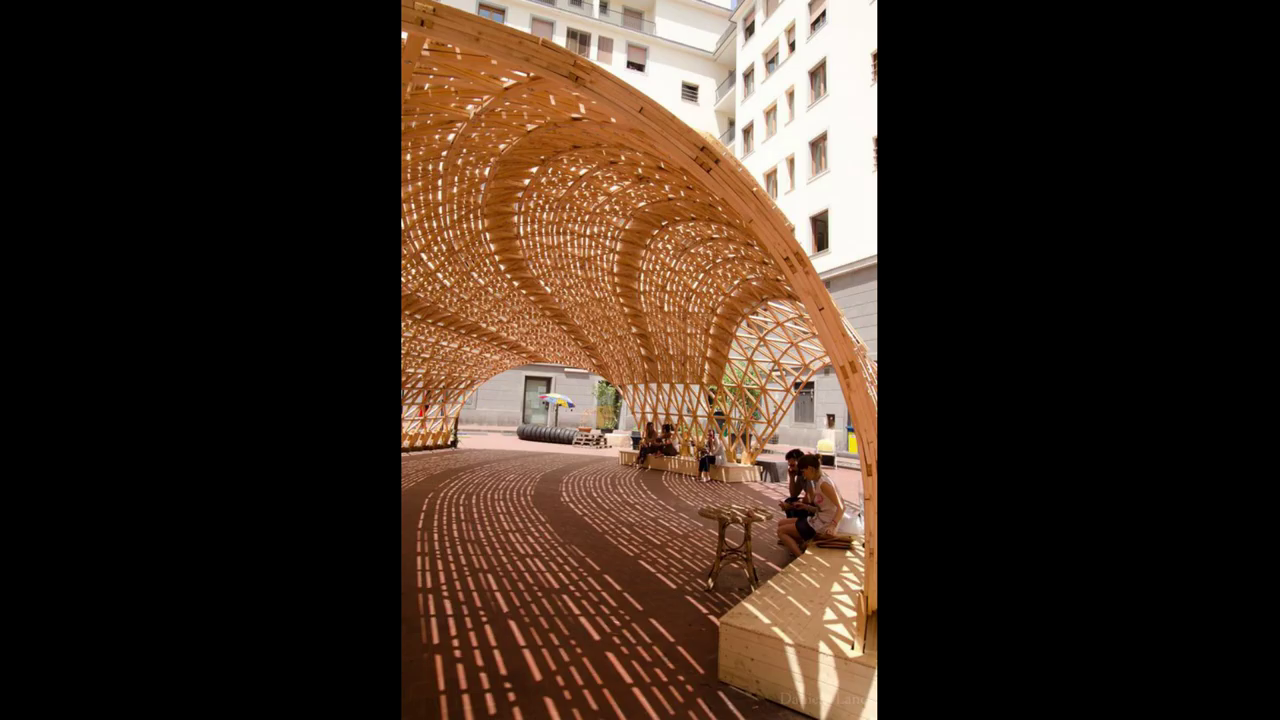